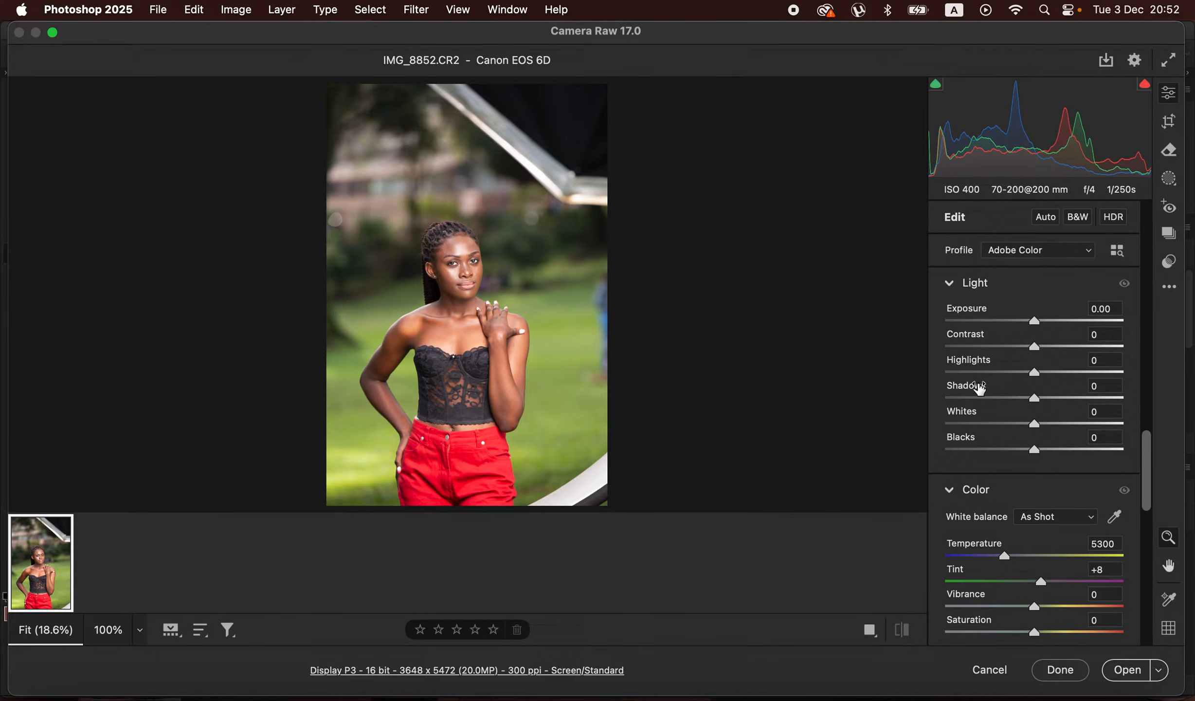
- Set Highlights to -100, Whites to -92, Contrast to +8, Blacks to -23 and Temperature to 5550
left_click_drag(1035, 373, 947, 372)
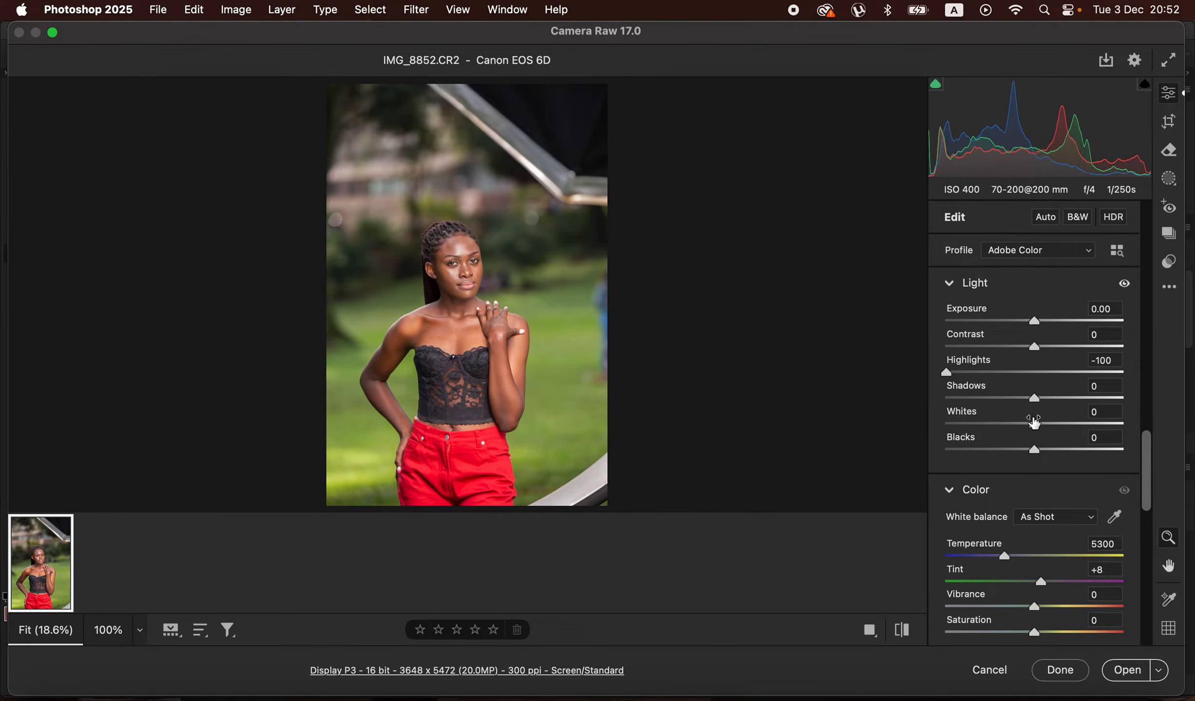
left_click_drag(1035, 424, 953, 425)
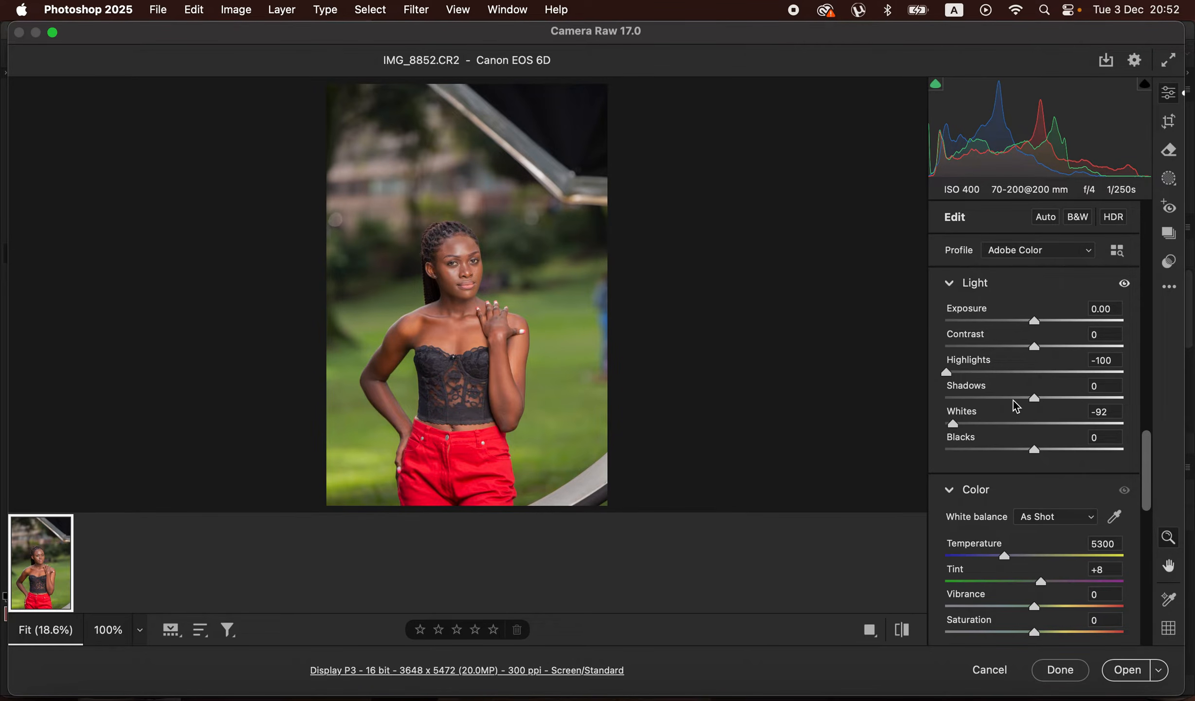
left_click_drag(1036, 347, 1043, 347)
left_click_drag(1031, 452, 1015, 452)
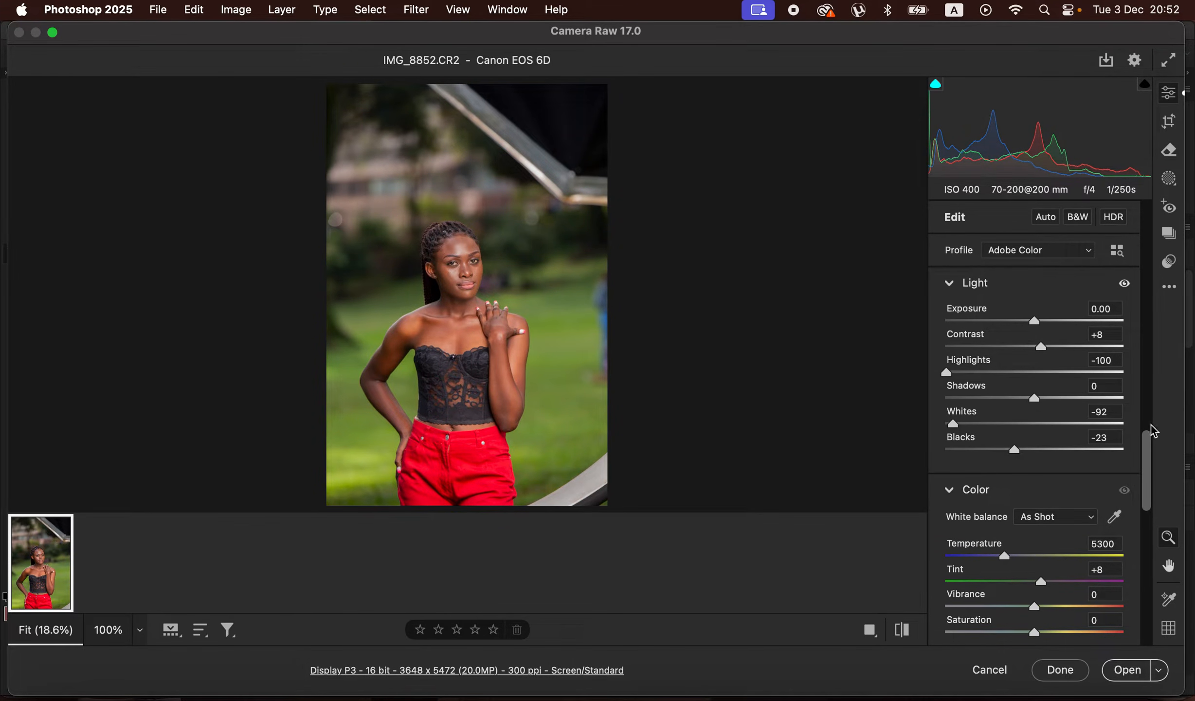
left_click_drag(1145, 488, 1180, 310)
left_click_drag(1006, 303, 1019, 309)
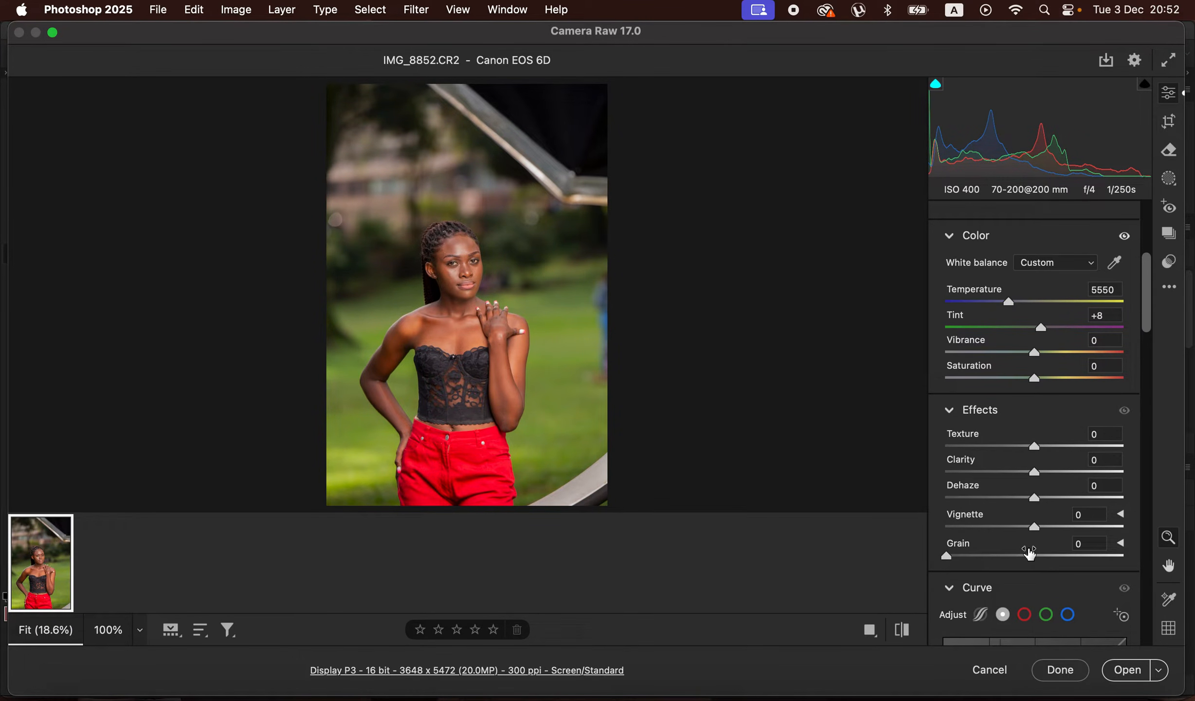
left_click_drag(1150, 333, 1151, 456)
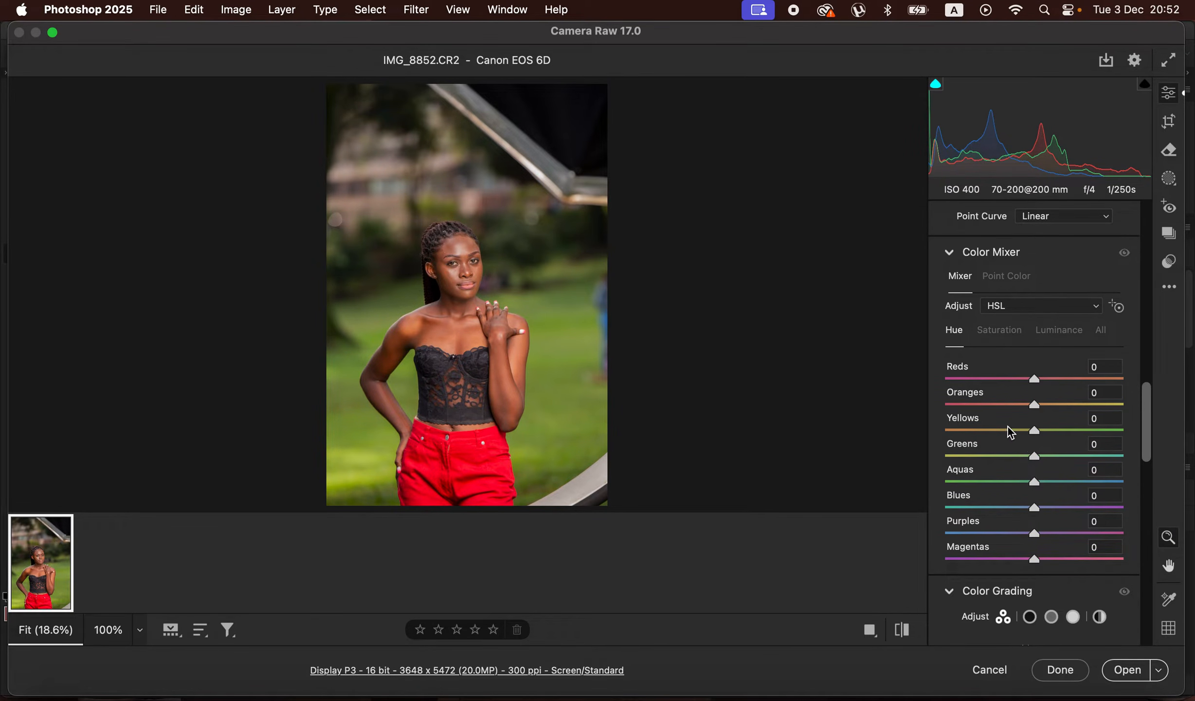
left_click_drag(1040, 432, 1121, 430)
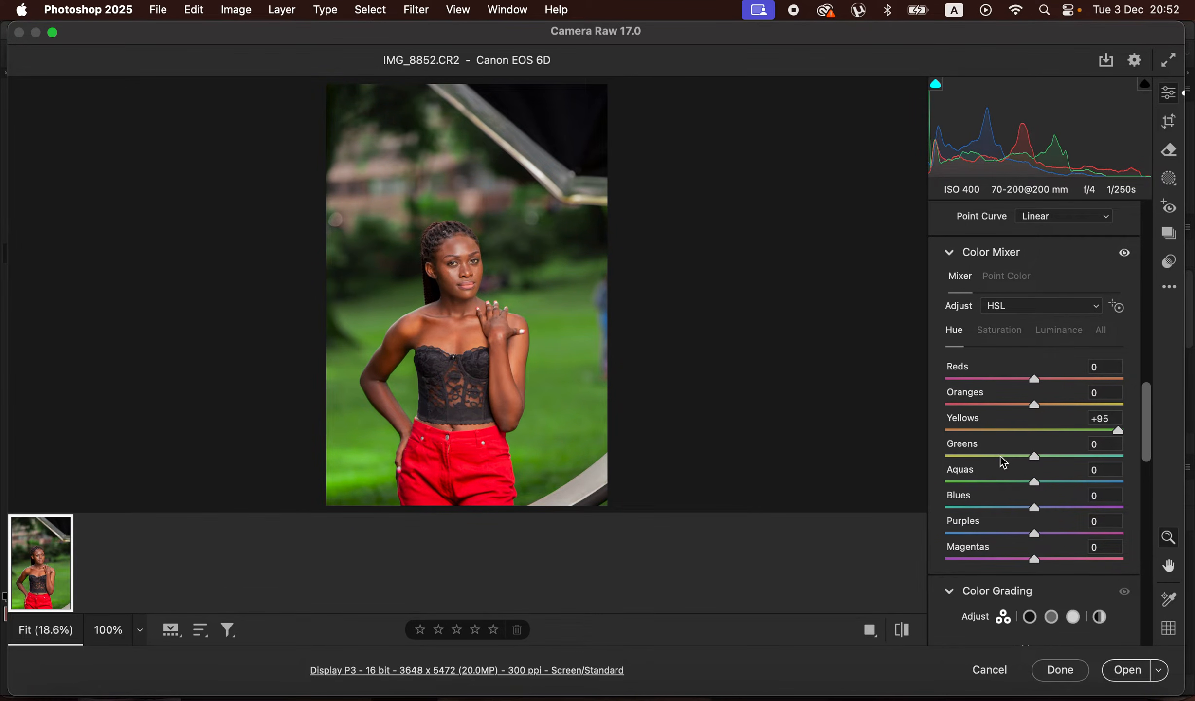
left_click_drag(1117, 428, 943, 444)
double_click(946, 430)
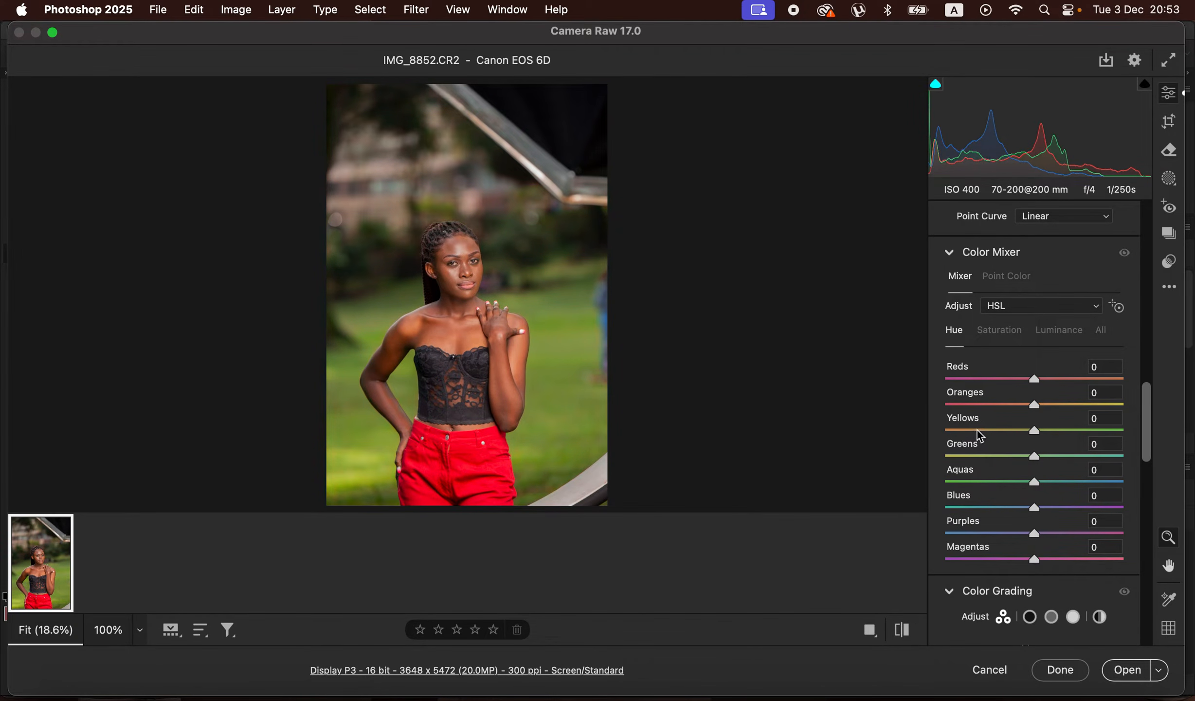
left_click(1005, 332)
left_click_drag(1049, 453, 983, 462)
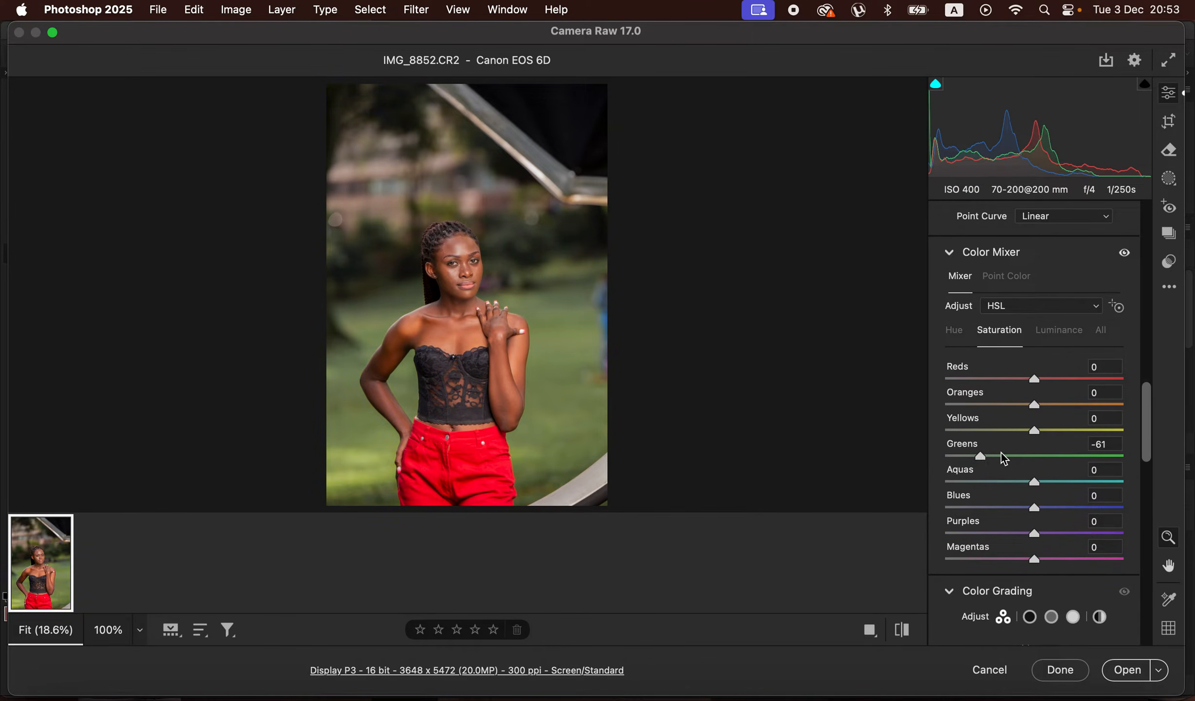
double_click(984, 458)
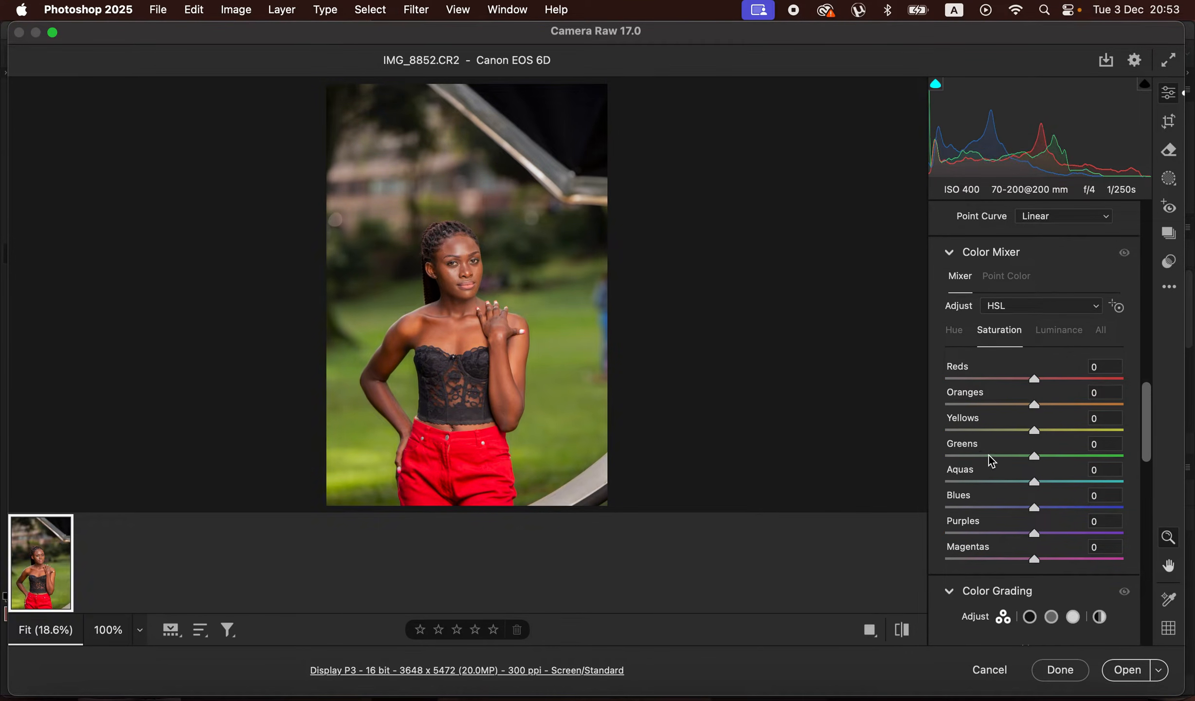
left_click(1059, 331)
left_click_drag(1030, 456, 1105, 457)
double_click(1106, 456)
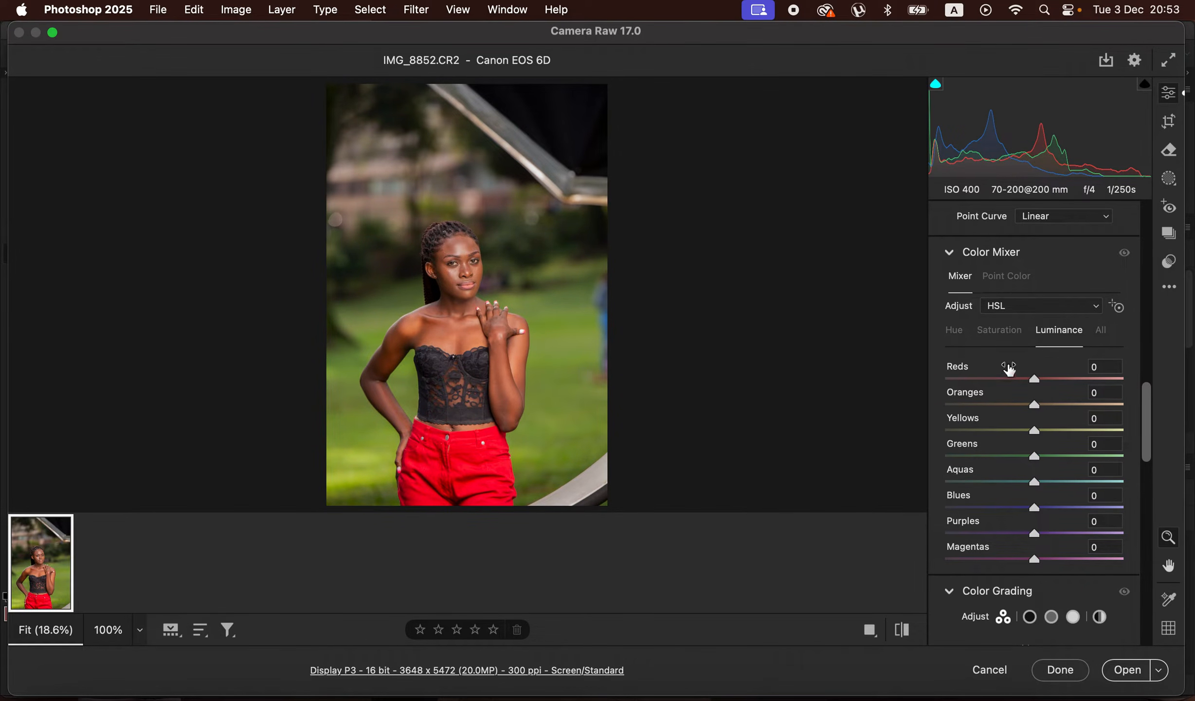
- In the Color Mixer, set the Greens hue to +52, the Yellows hue to -36 and the Greens saturation to -5
left_click(955, 331)
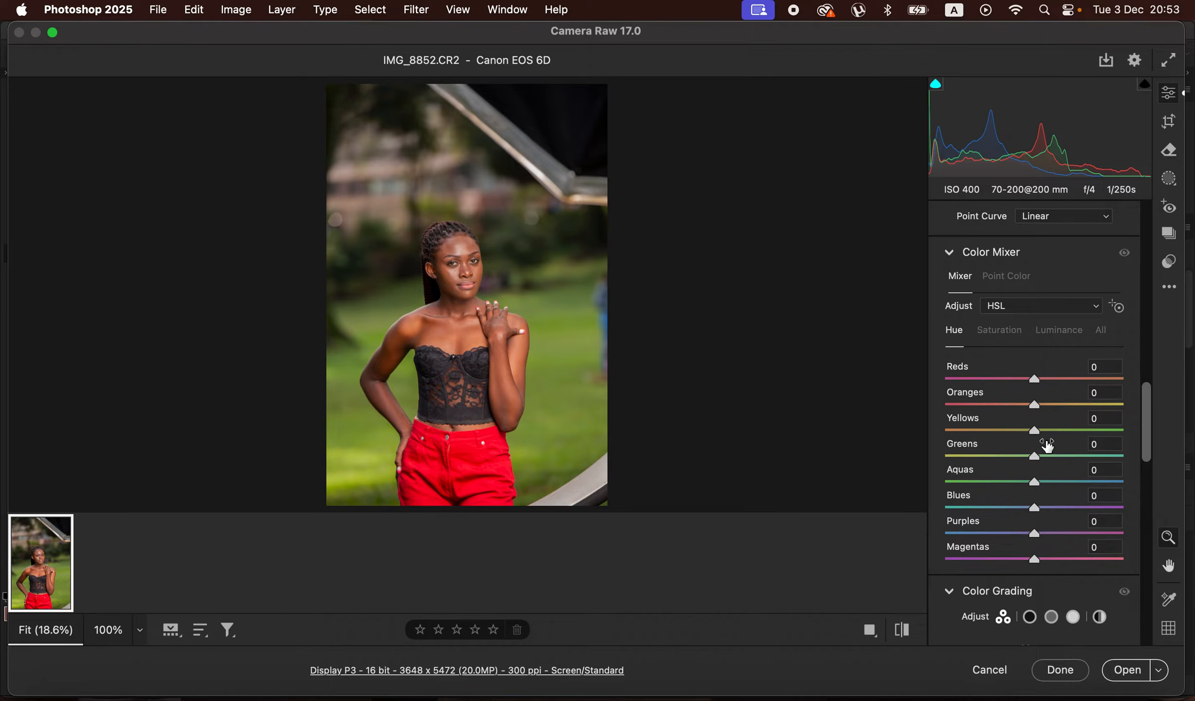
left_click_drag(1041, 458, 1002, 433)
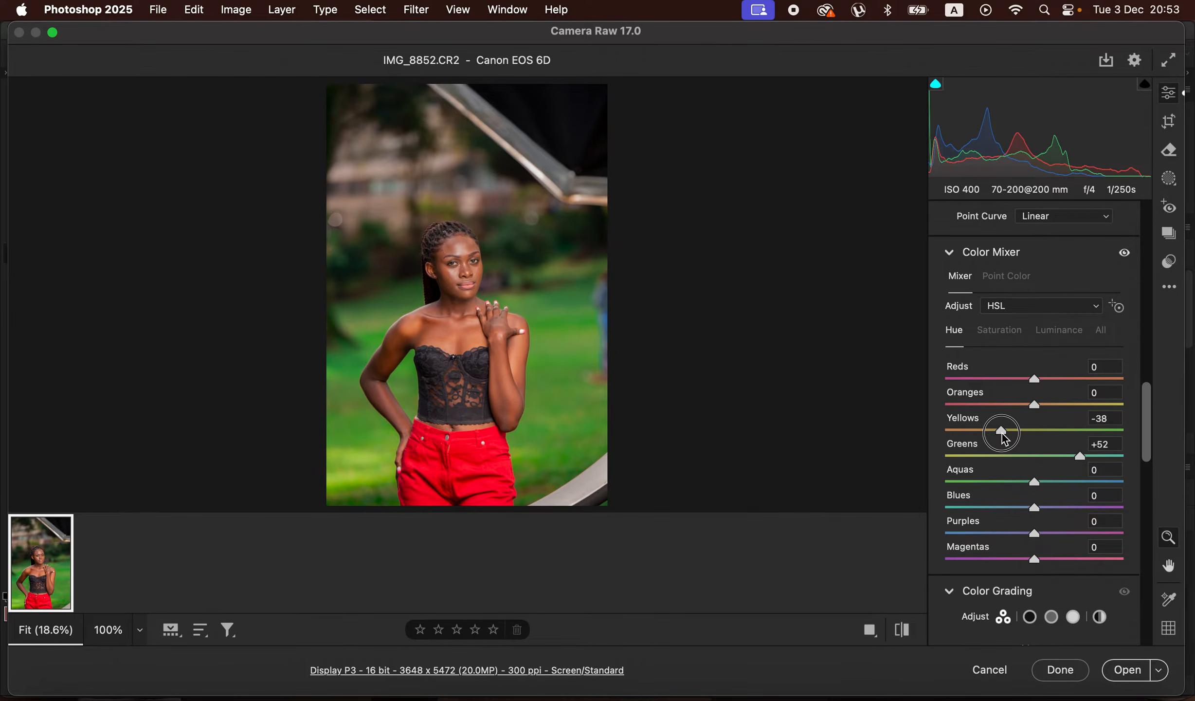
left_click(1014, 336)
mouse_move(1035, 456)
left_mouse_down()
mouse_move(1019, 460)
mouse_move(1028, 455)
left_mouse_up()
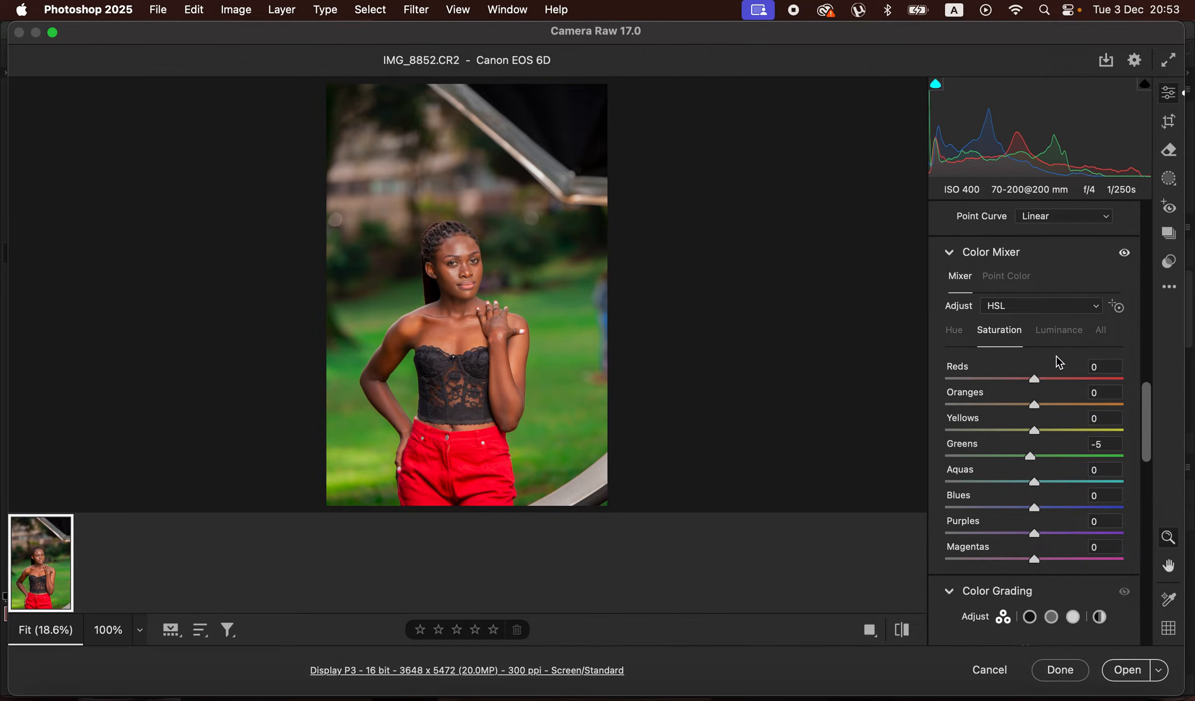
- Set the Oranges luminance to -23 and shift the Reds hue very slightly towards orange
left_click(1056, 333)
left_click_drag(1028, 410, 1011, 417)
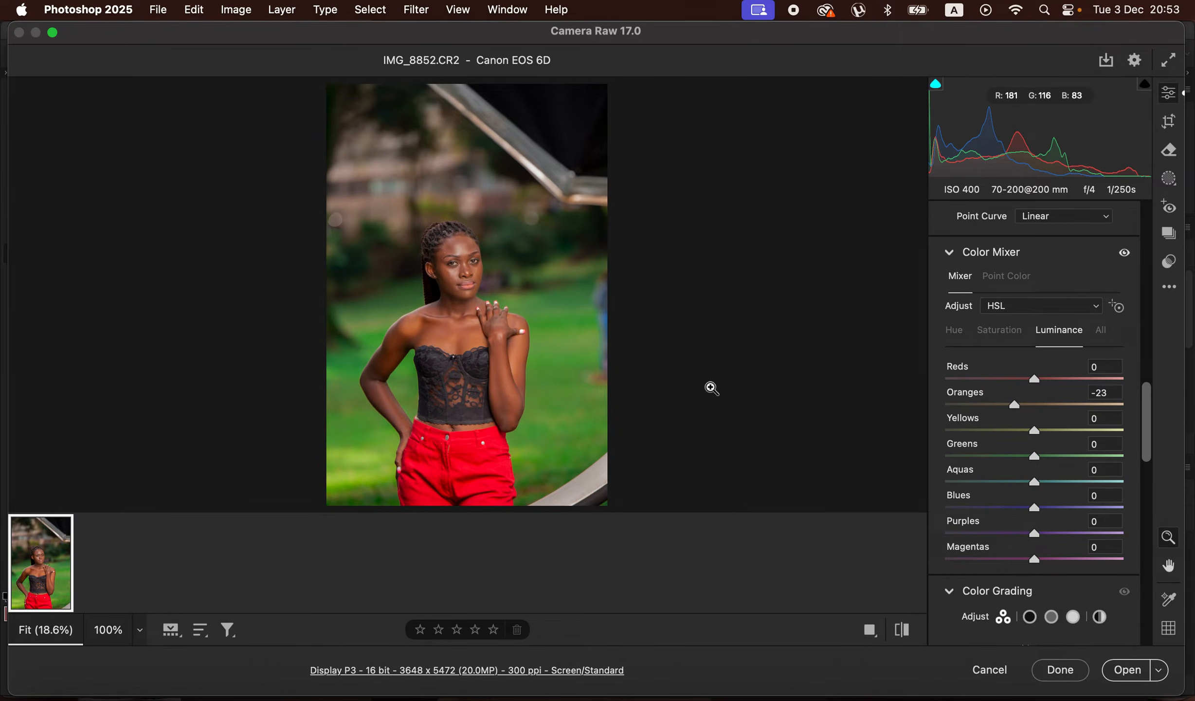
left_click(956, 333)
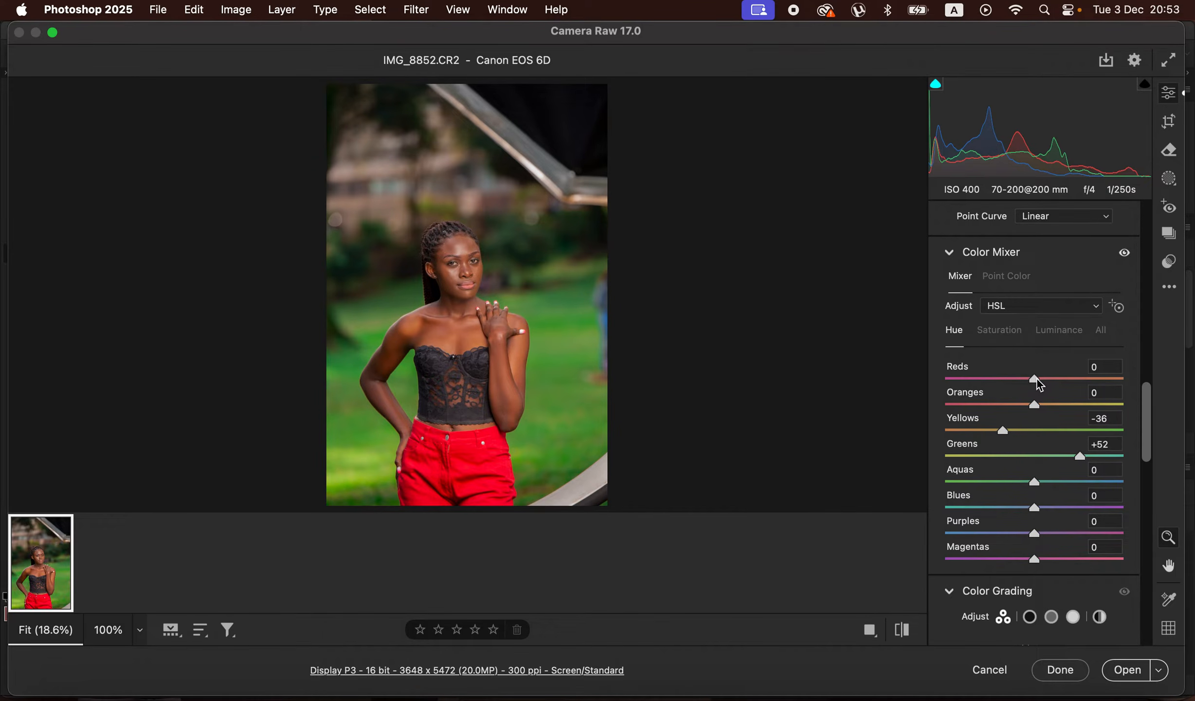
left_click_drag(1038, 379, 1040, 380)
- Set Contrast to +12 and Shadows to +4, and open the adjusted raw photo in Photoshop
left_click_drag(1149, 422, 1162, 218)
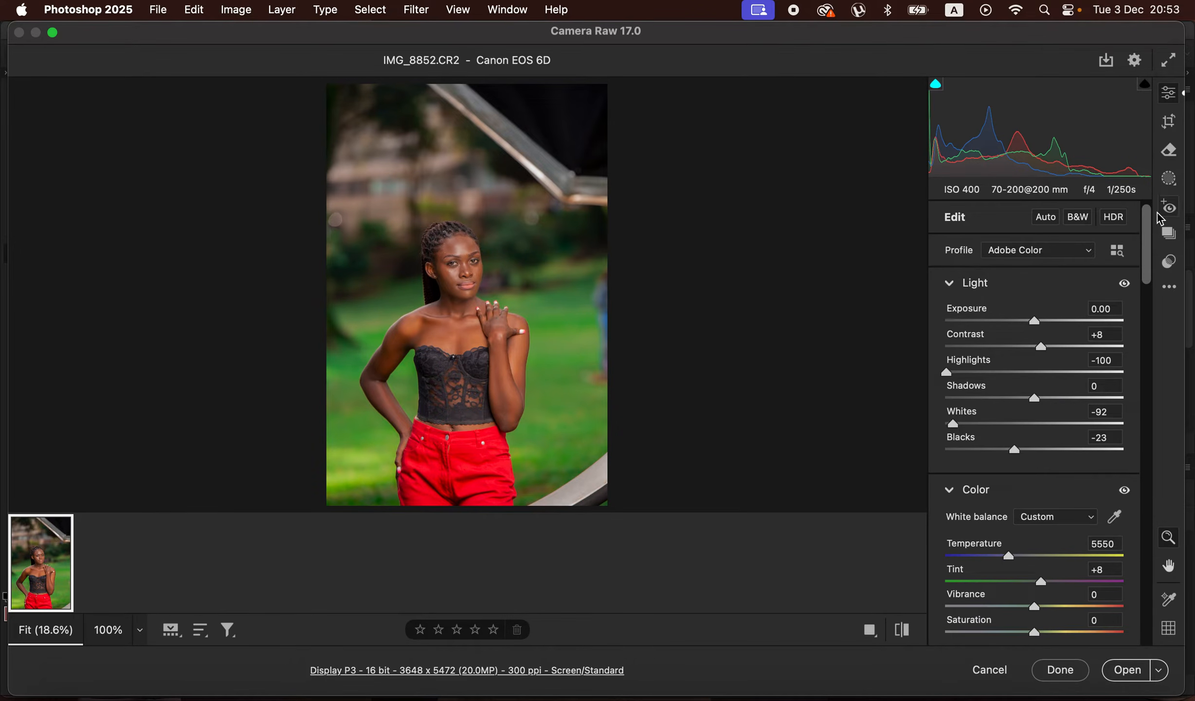
left_click_drag(1042, 348, 1050, 352)
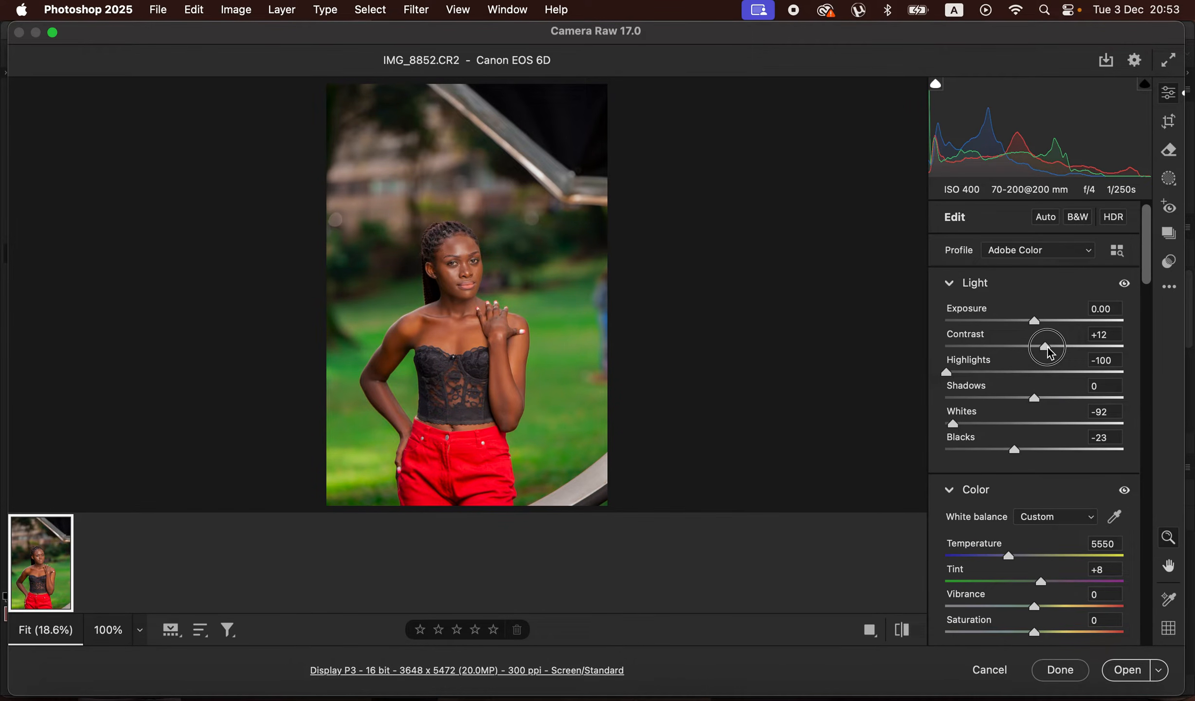
left_click_drag(1036, 402, 1039, 400)
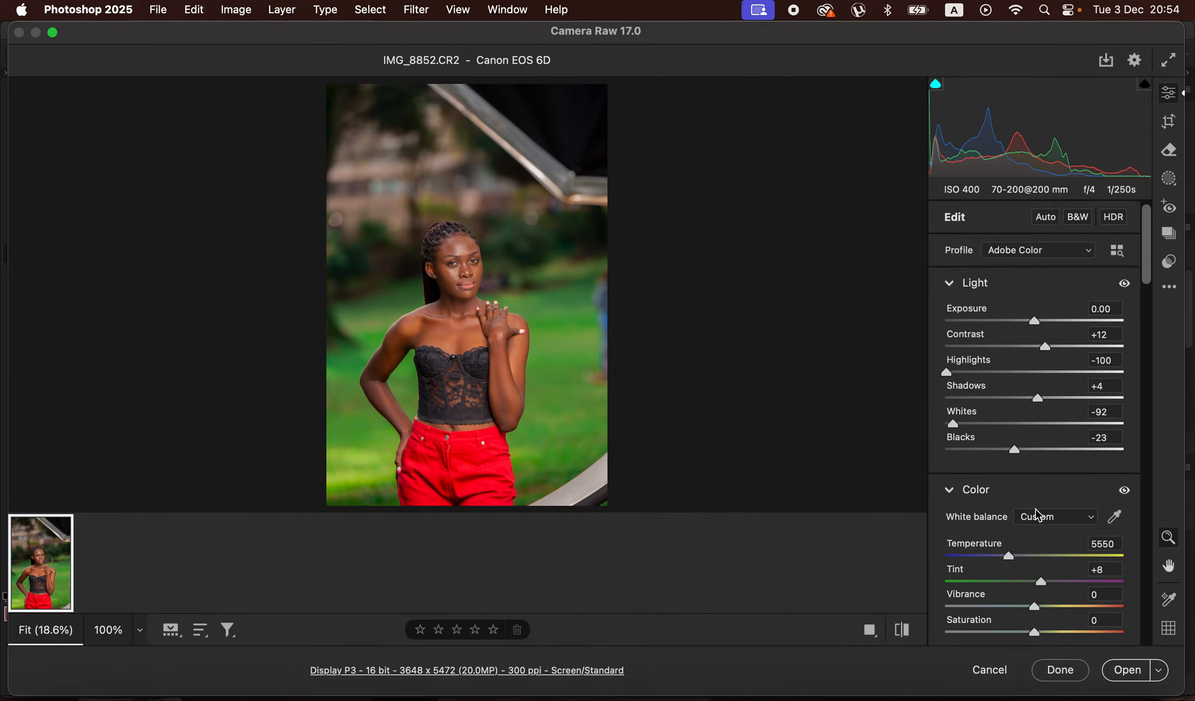
left_click(1128, 670)
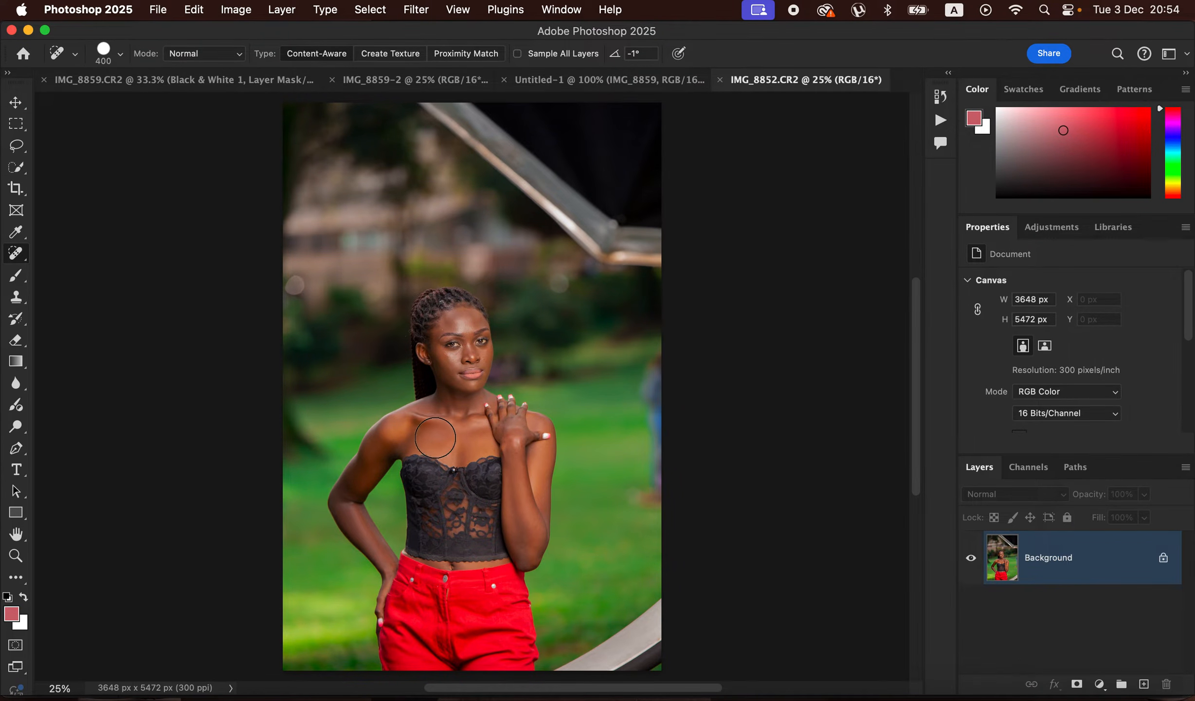
- Crop the photo at a 4 : 5 (8 : 10) ratio around the woman to about 3411 x 4264 px, cutting away most of the reflector
left_click(26, 195)
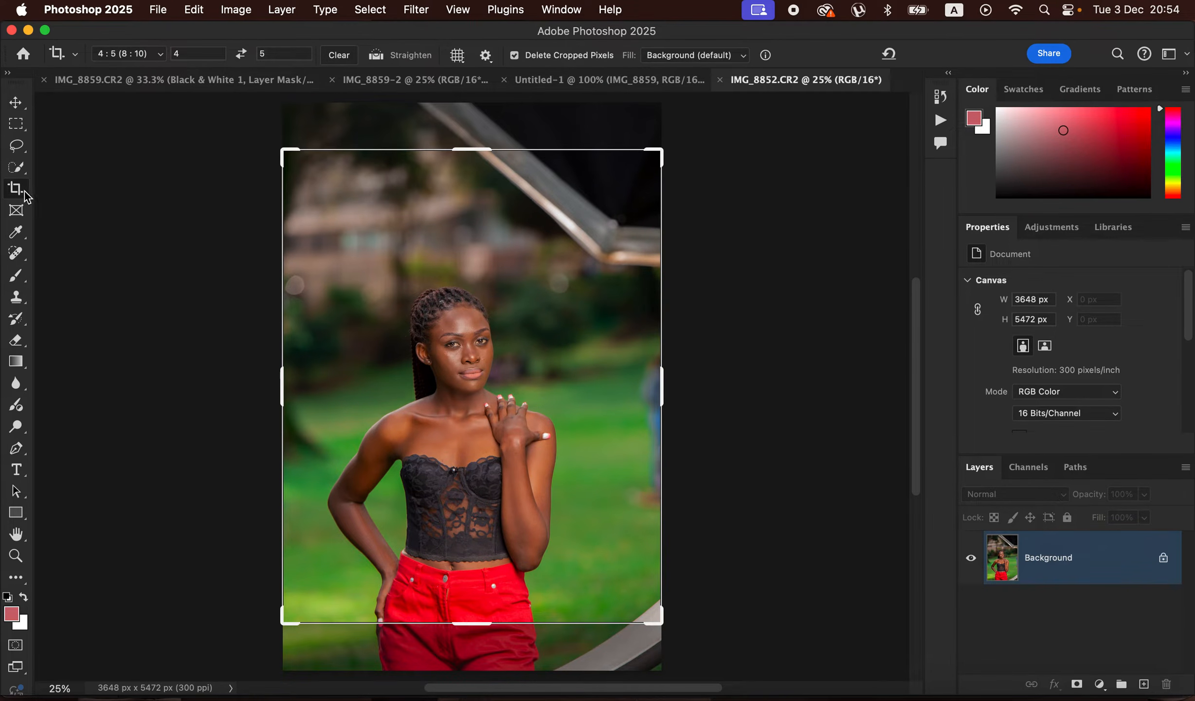
left_click(147, 58)
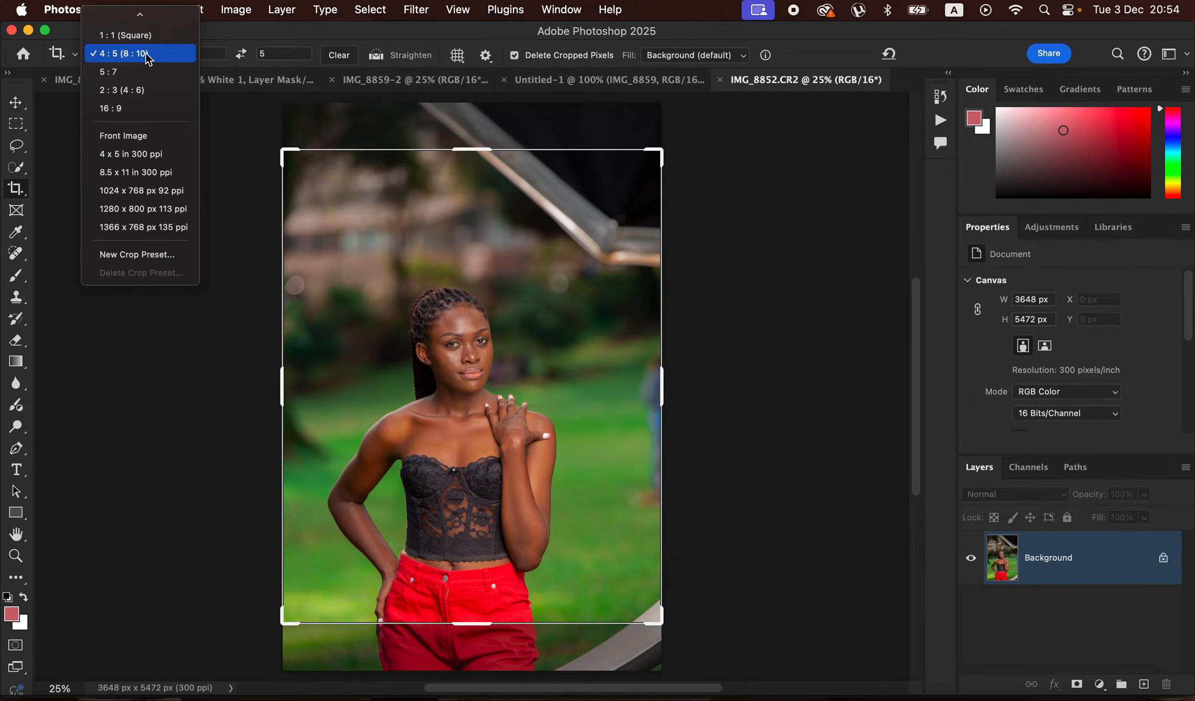
left_click(141, 54)
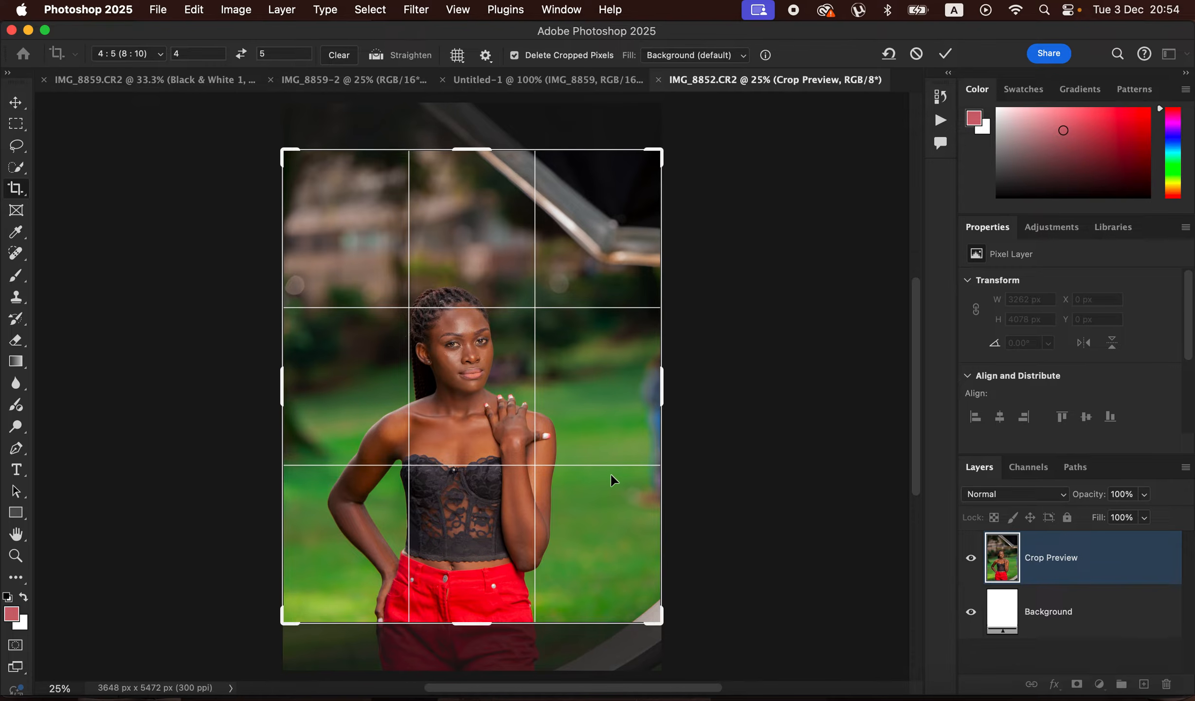
left_click_drag(602, 409, 603, 358)
mouse_move(662, 151)
left_mouse_down()
mouse_move(647, 172)
mouse_move(653, 159)
left_mouse_up()
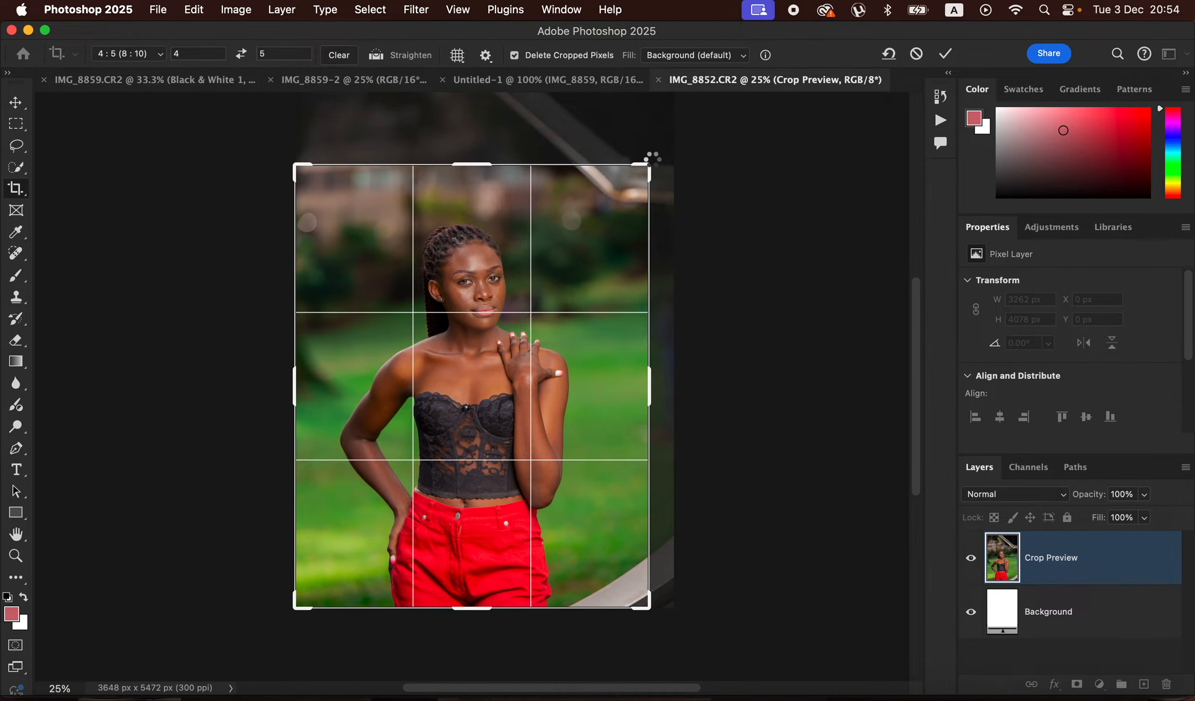
key("Return")
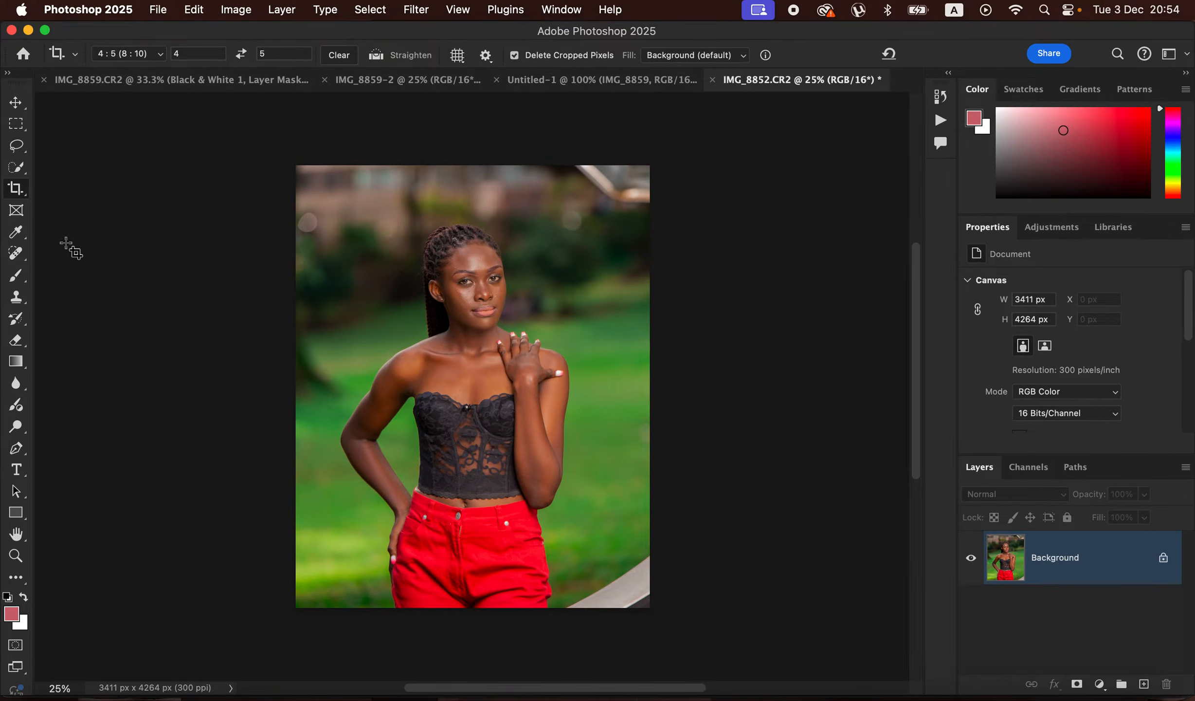
- Remove the remaining reflector pieces in the photo's upper-right and lower-right corners with the Spot Healing Brush
left_click(16, 253)
left_click(97, 252)
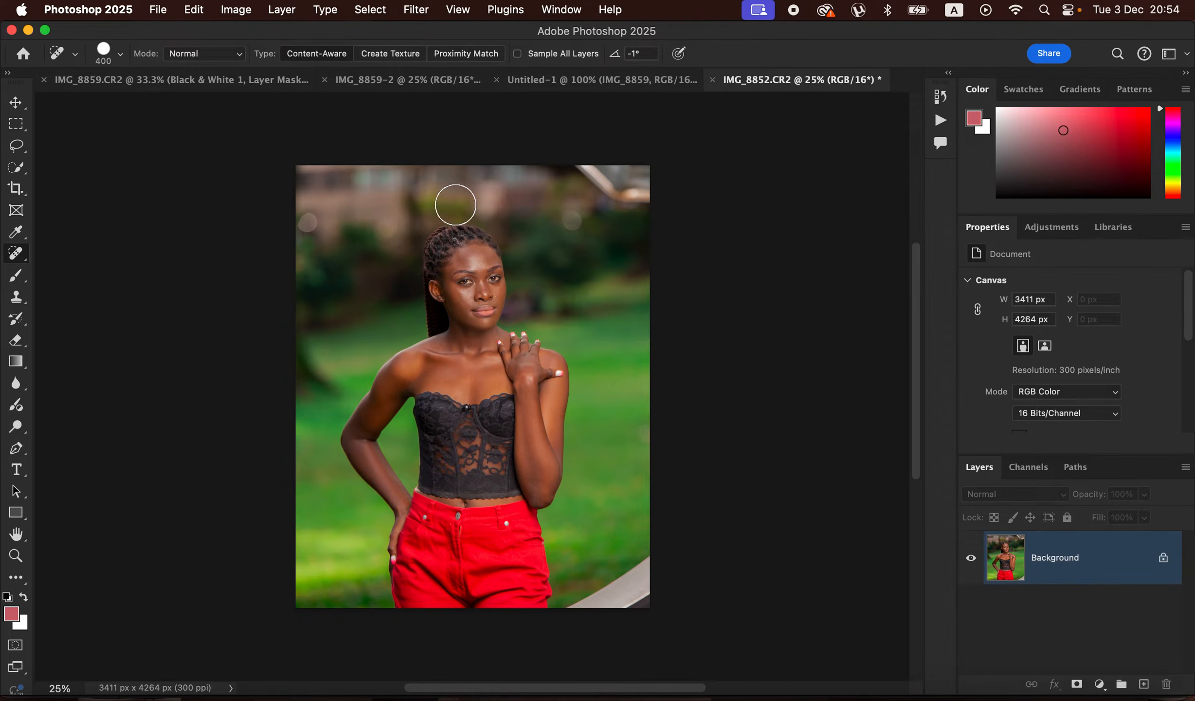
mouse_move(649, 168)
left_mouse_down()
mouse_move(579, 163)
mouse_move(658, 215)
mouse_move(638, 167)
left_mouse_up()
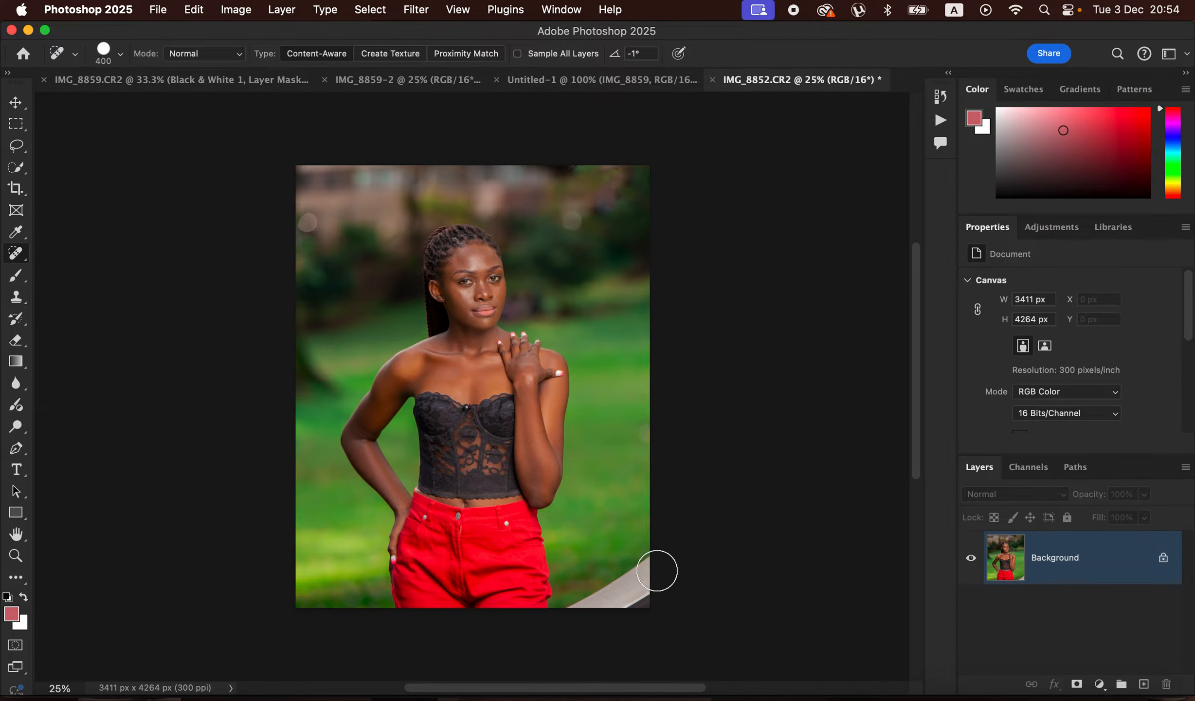
mouse_move(657, 569)
left_mouse_down()
mouse_move(581, 608)
mouse_move(648, 602)
mouse_move(649, 558)
left_mouse_up()
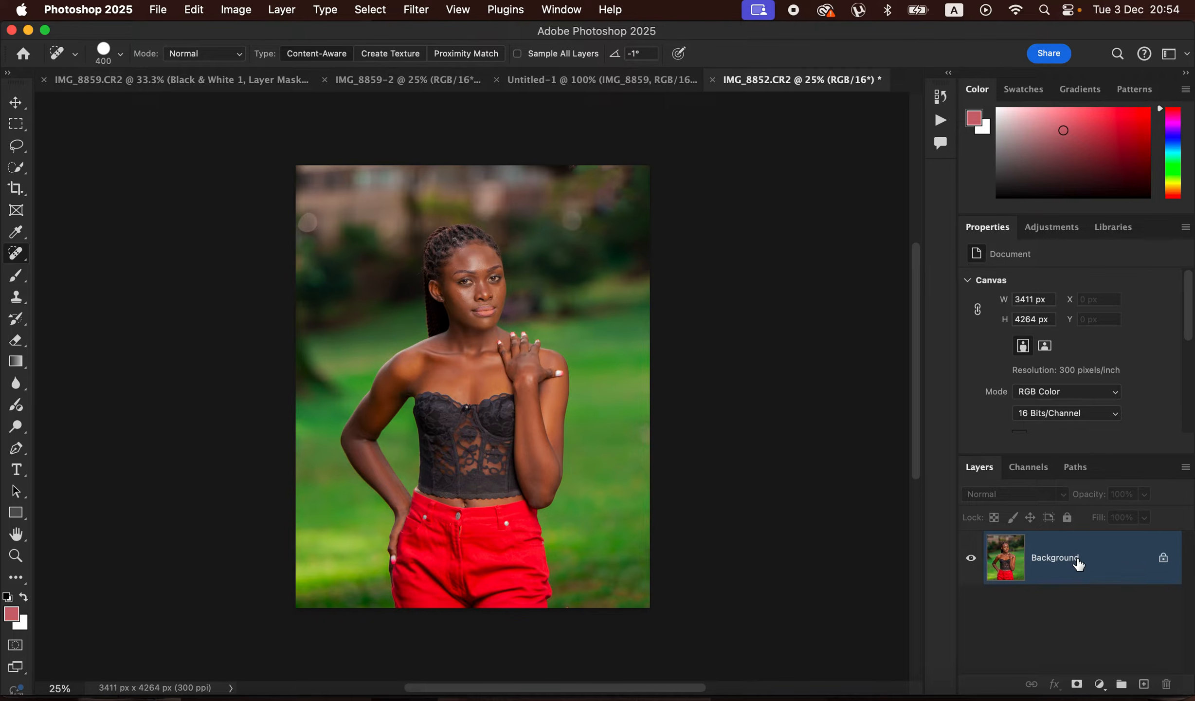
- Duplicate the Background layer twice, naming the lower copy "low" and the upper copy "high"
key("super+j")
key("super+j")
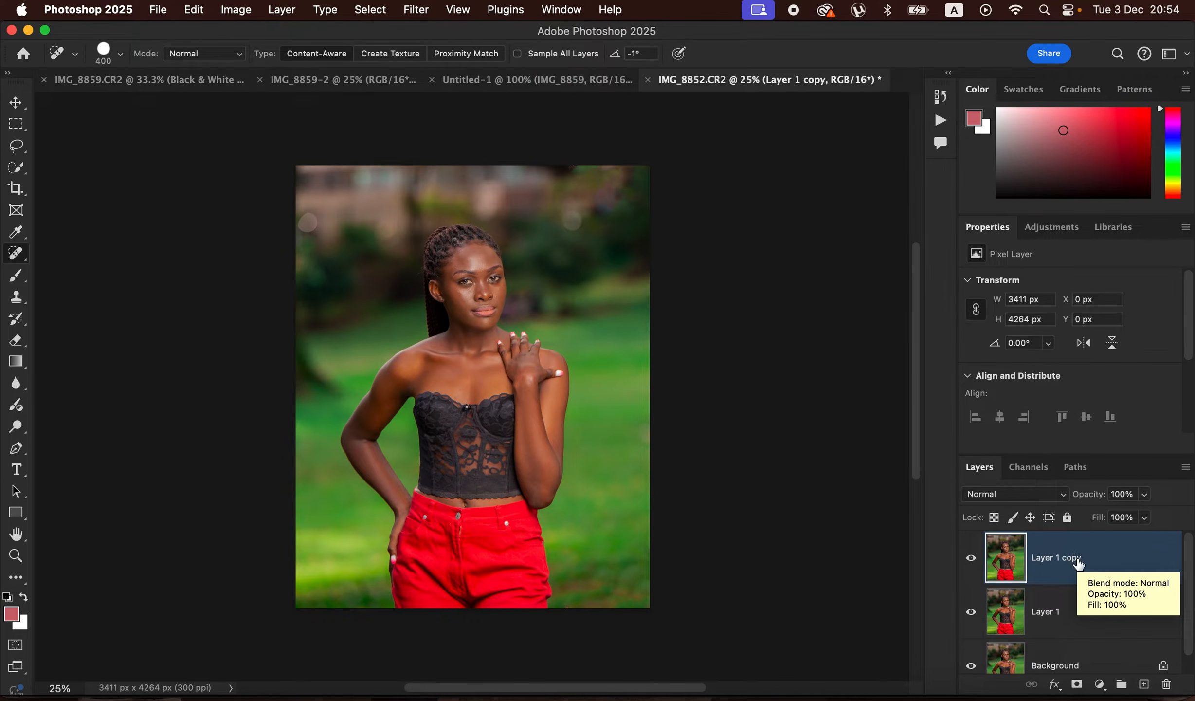
double_click(1051, 611)
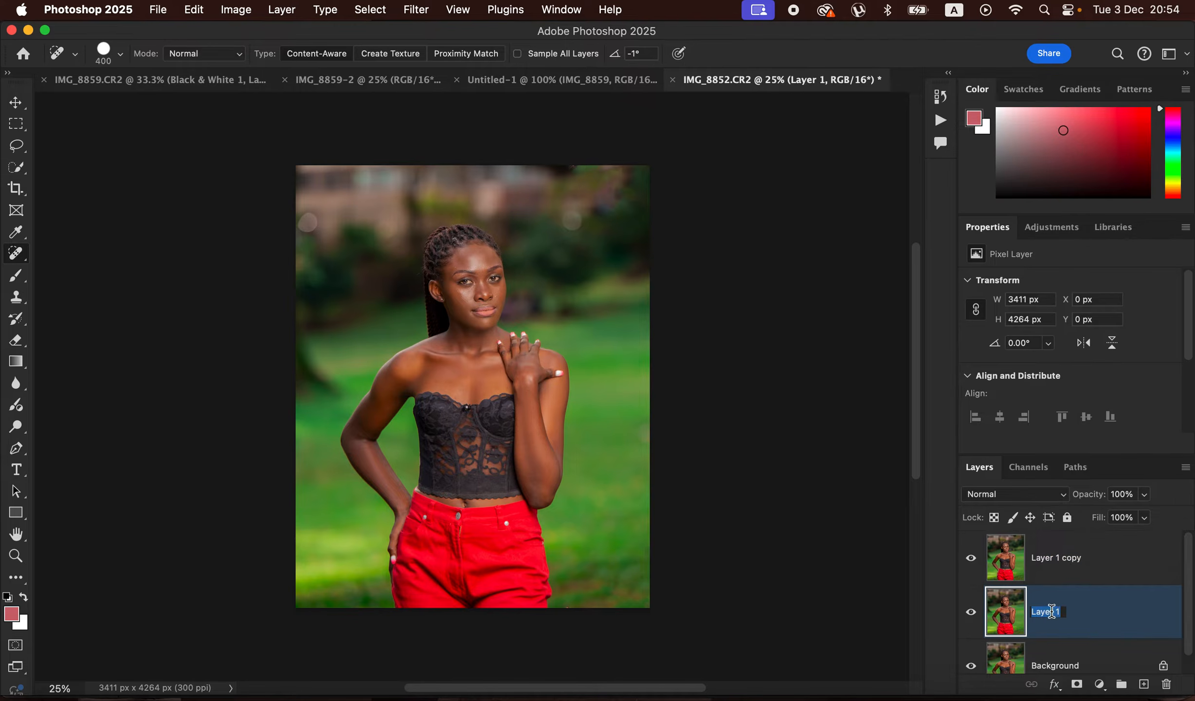
type("low")
left_click(1061, 570)
double_click(1061, 570)
type("high")
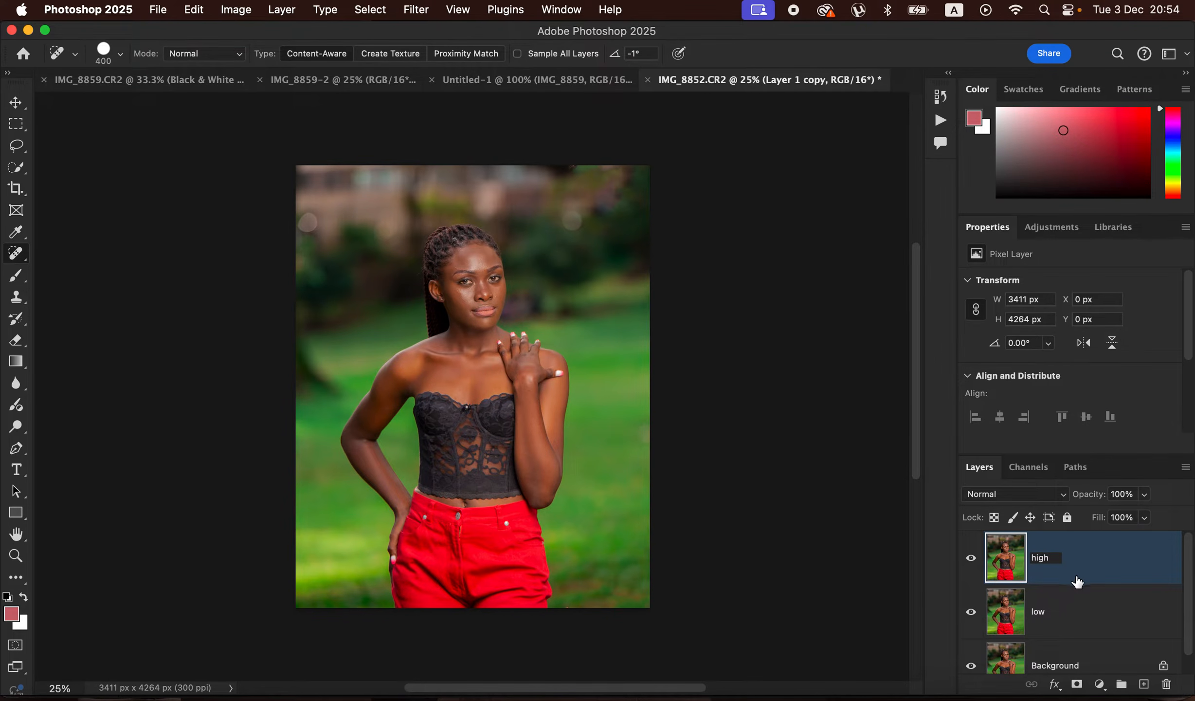
key("Return")
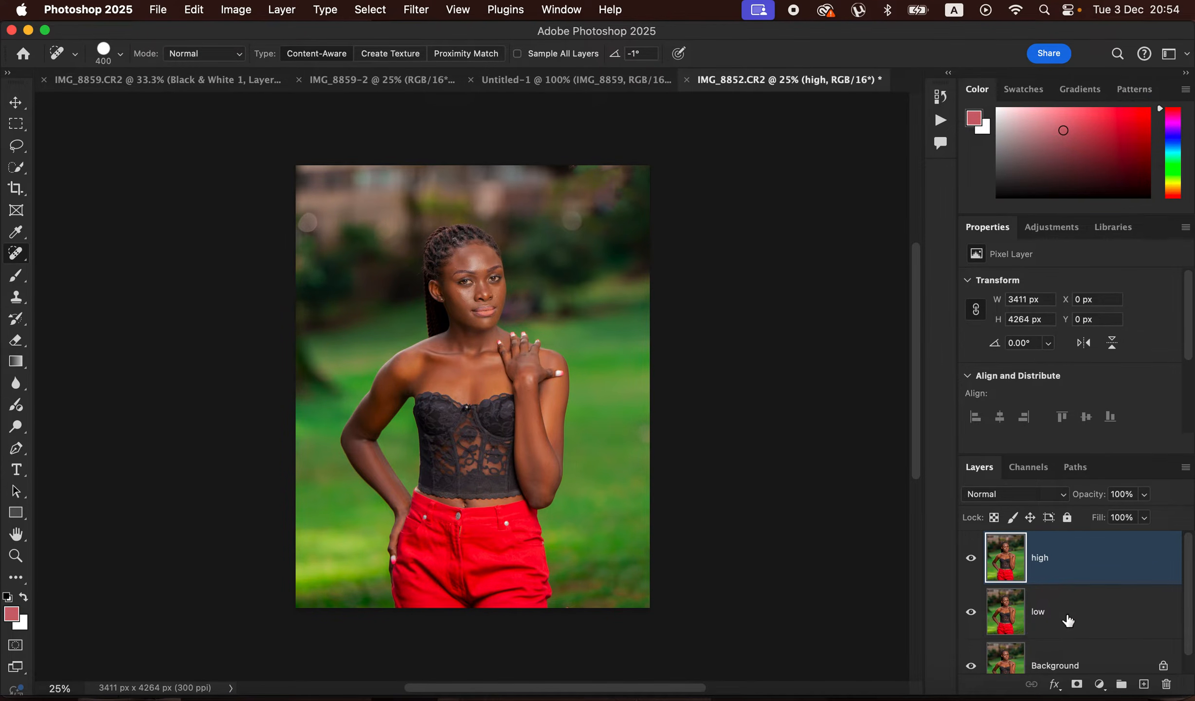
- Hide the "high" layer and apply a Gaussian Blur with a 5.0-pixel radius to the "low" layer
left_click(1070, 621)
left_click(971, 560)
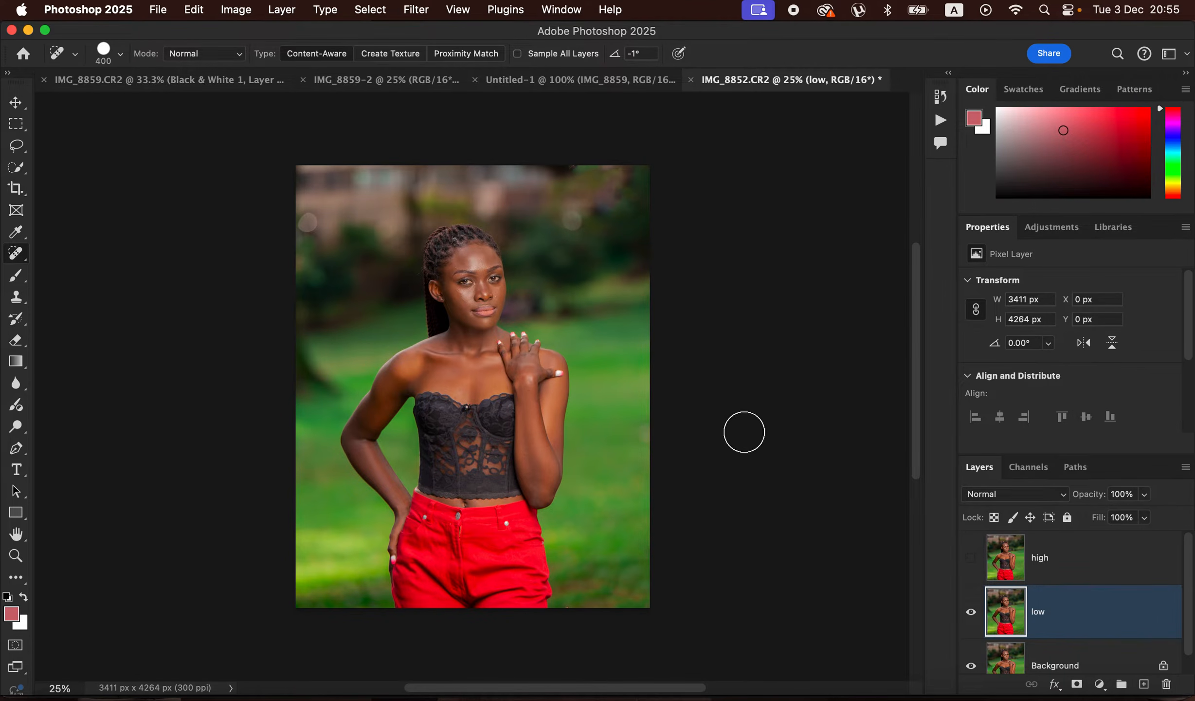
left_click(416, 10)
mouse_move(470, 224)
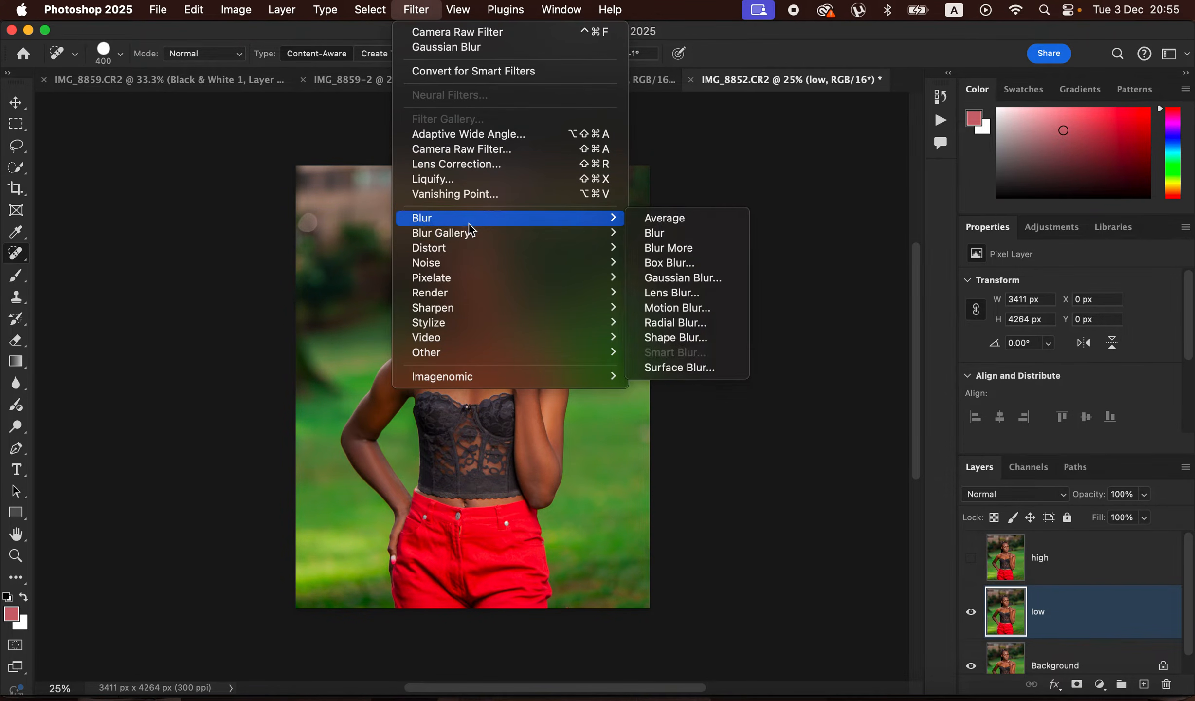
left_click(684, 278)
left_click_drag(735, 374, 716, 371)
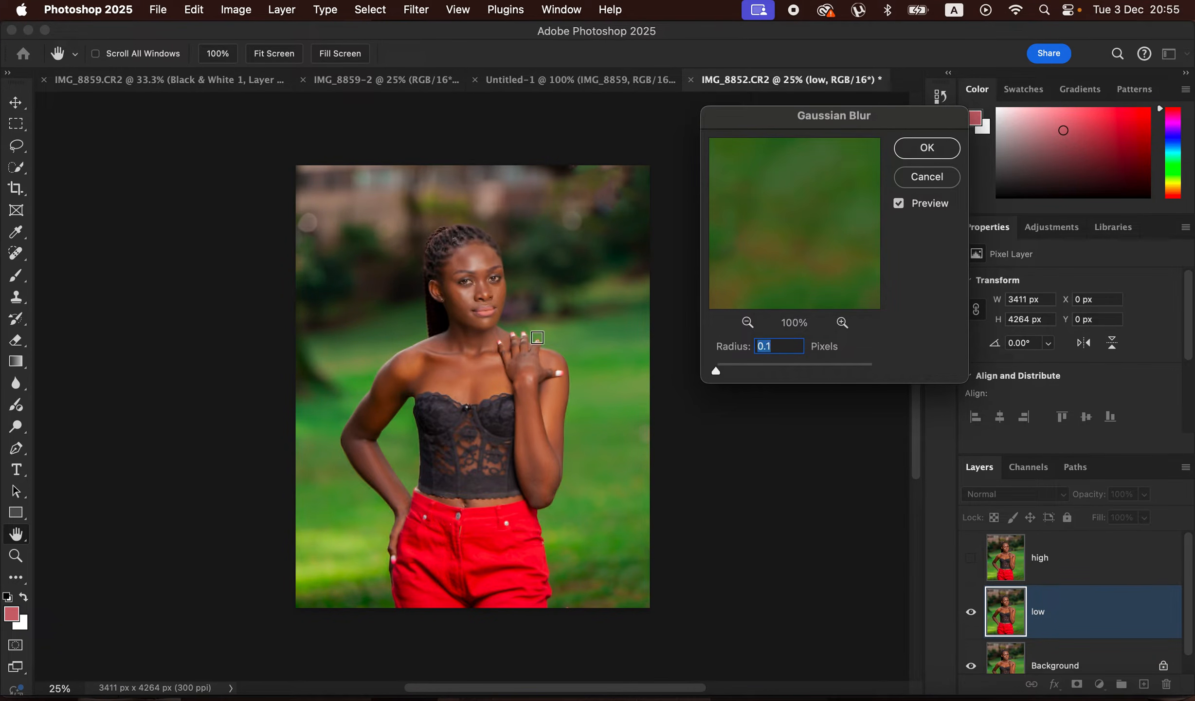
left_click(476, 299)
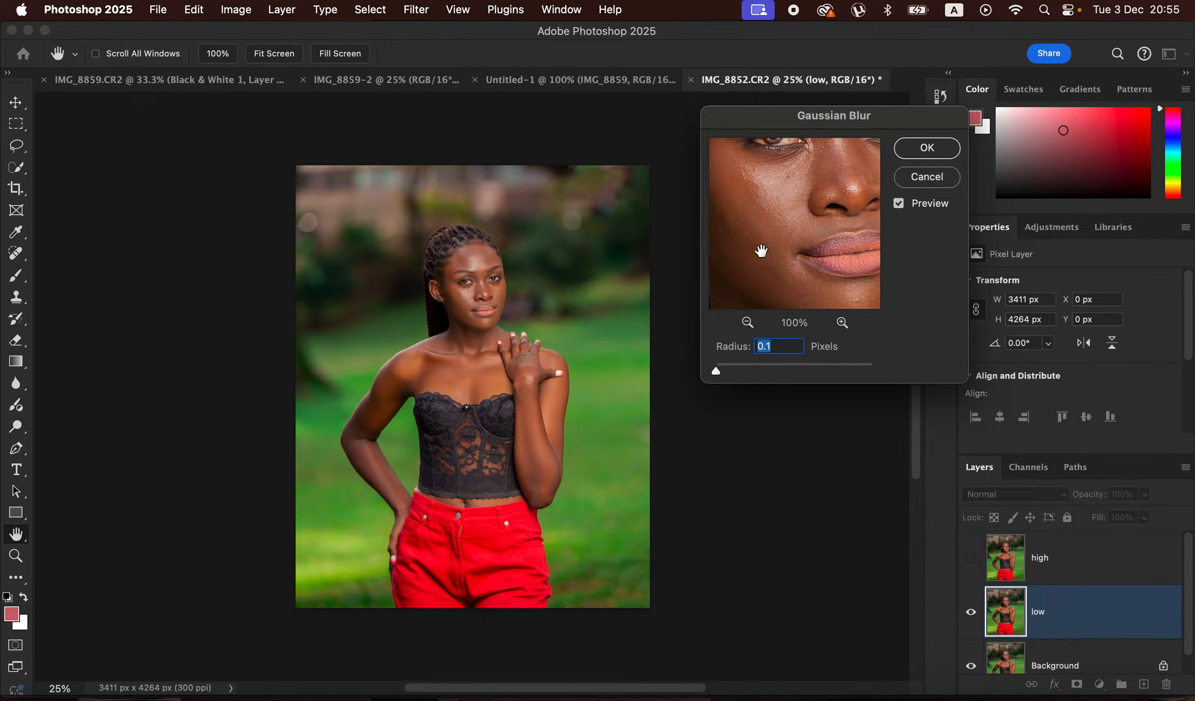
left_click(479, 264)
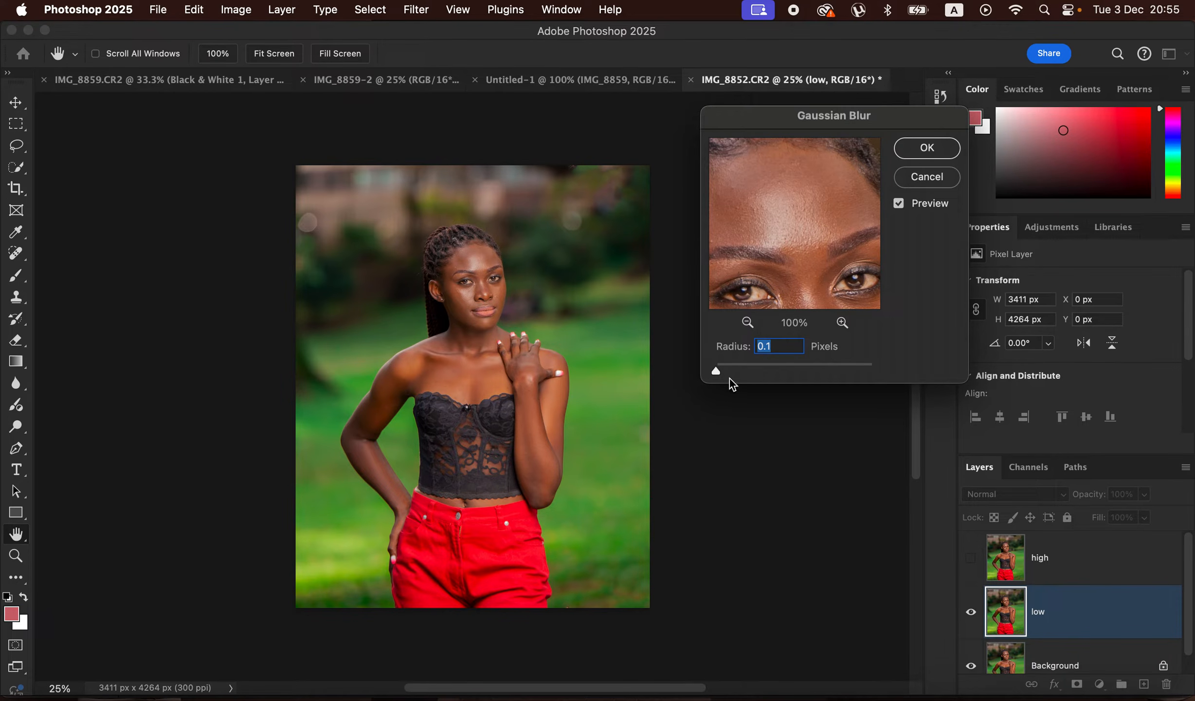
left_click_drag(719, 371, 725, 374)
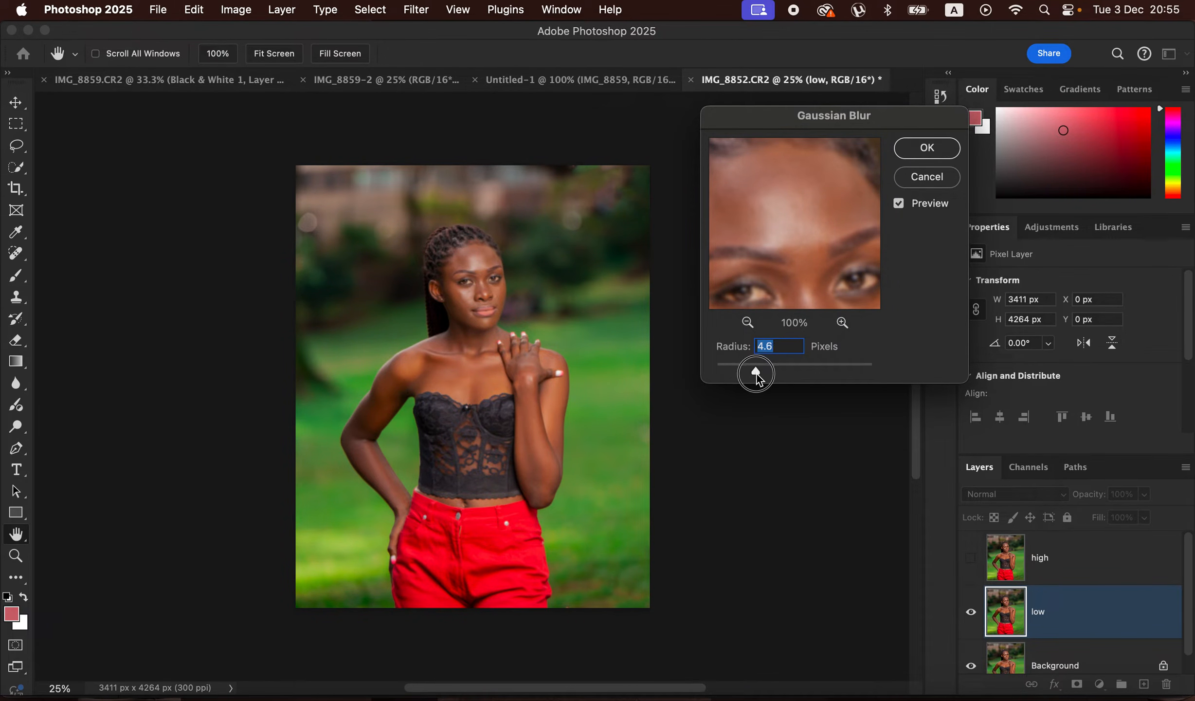
left_click_drag(758, 374, 759, 374)
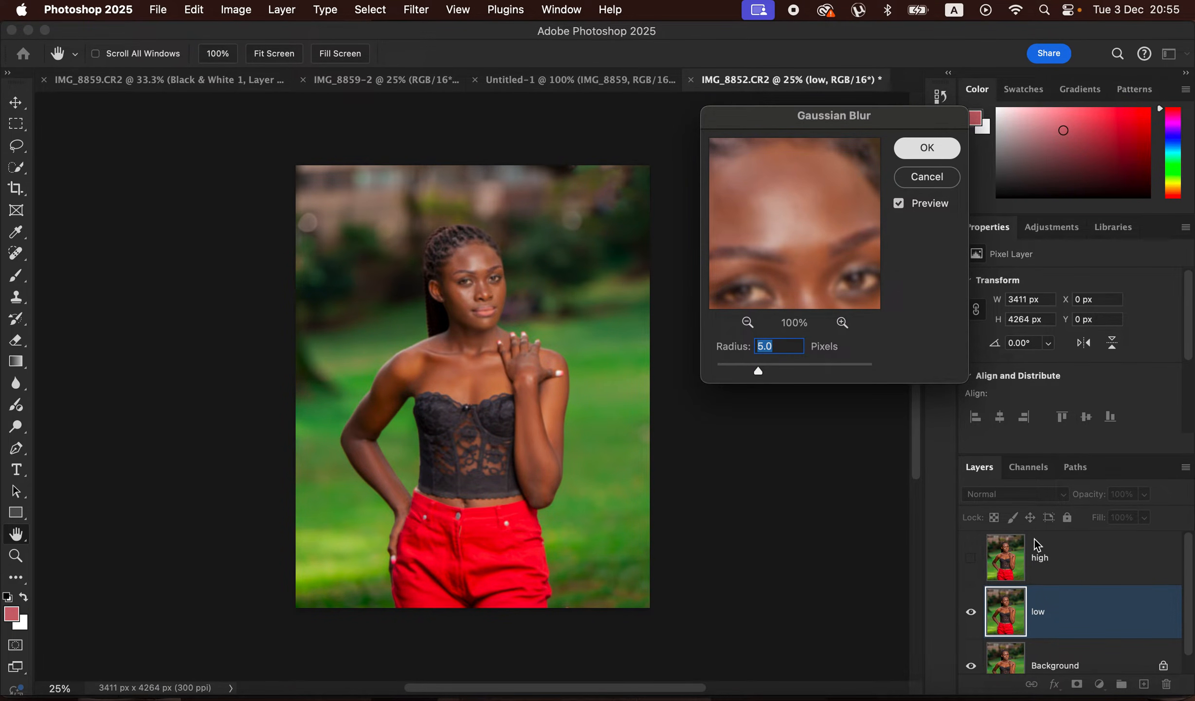
key("Return")
key("j")
- Show the "high" layer and start Apply Image on it with the "low" layer's RGB channel as the source
left_click(1077, 567)
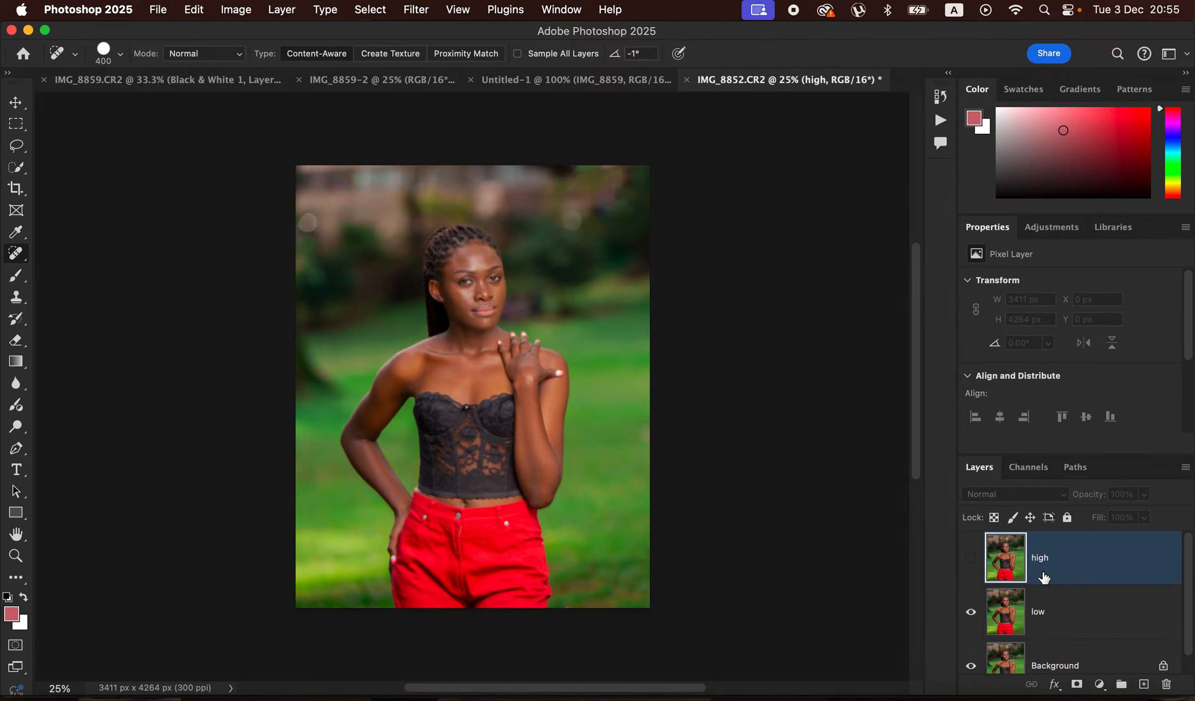
left_click(971, 559)
left_click(239, 9)
left_click(292, 248)
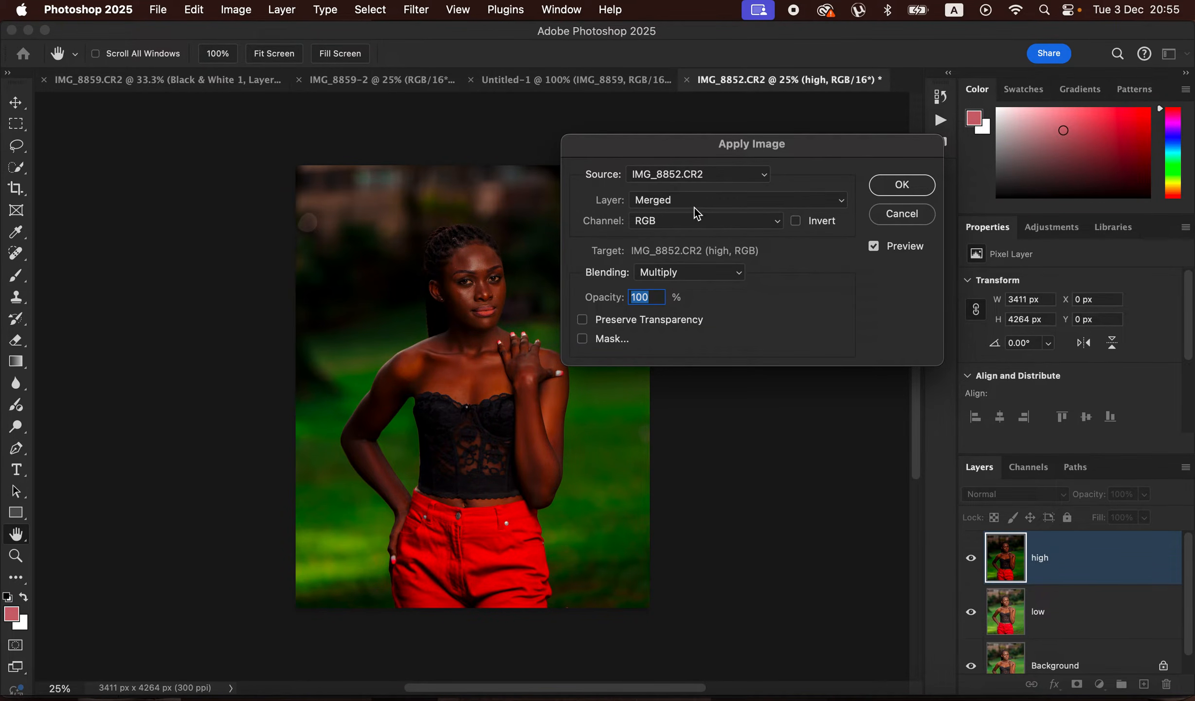
left_click(694, 200)
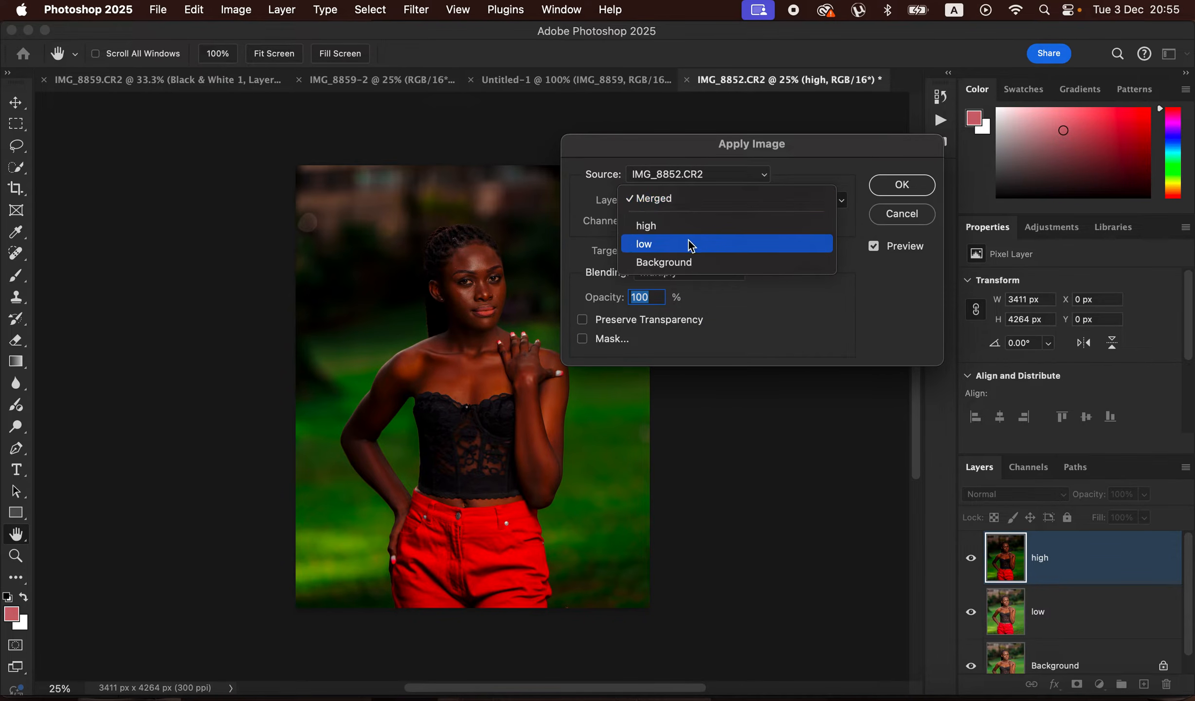
left_click(693, 244)
left_click(703, 224)
left_click(700, 221)
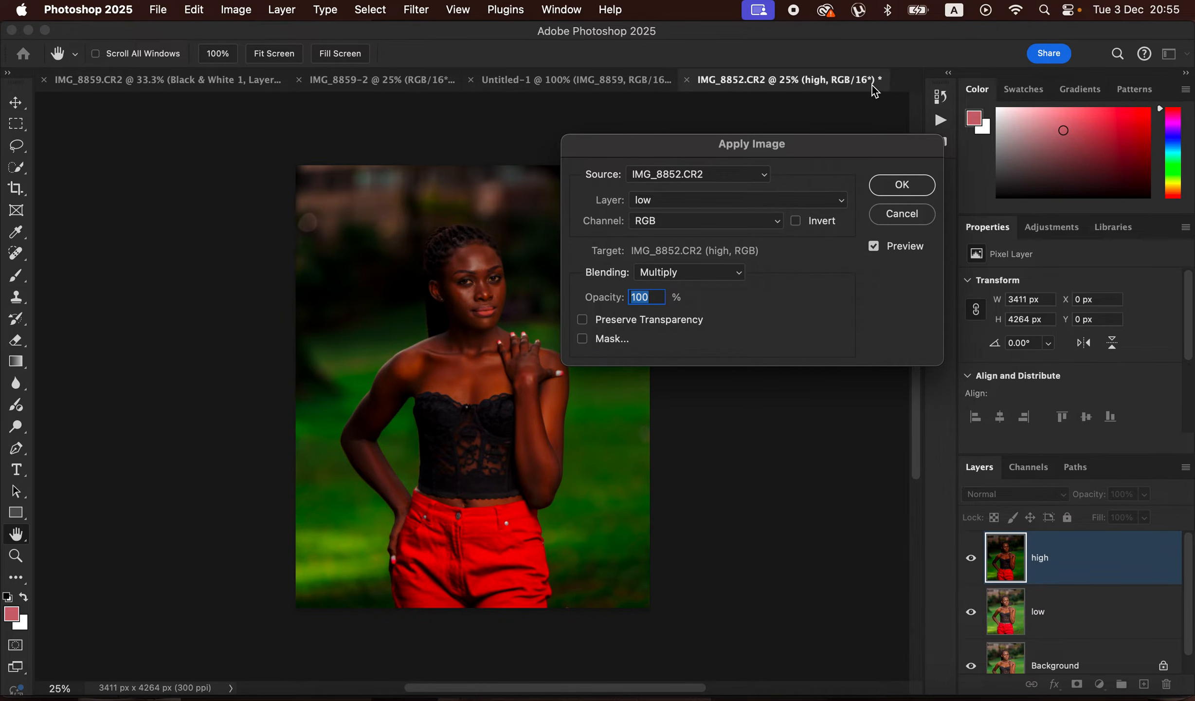
- Apply the image to "high" with Add blending, Invert enabled, scale 2, offset 0 and 100% opacity
left_click(684, 274)
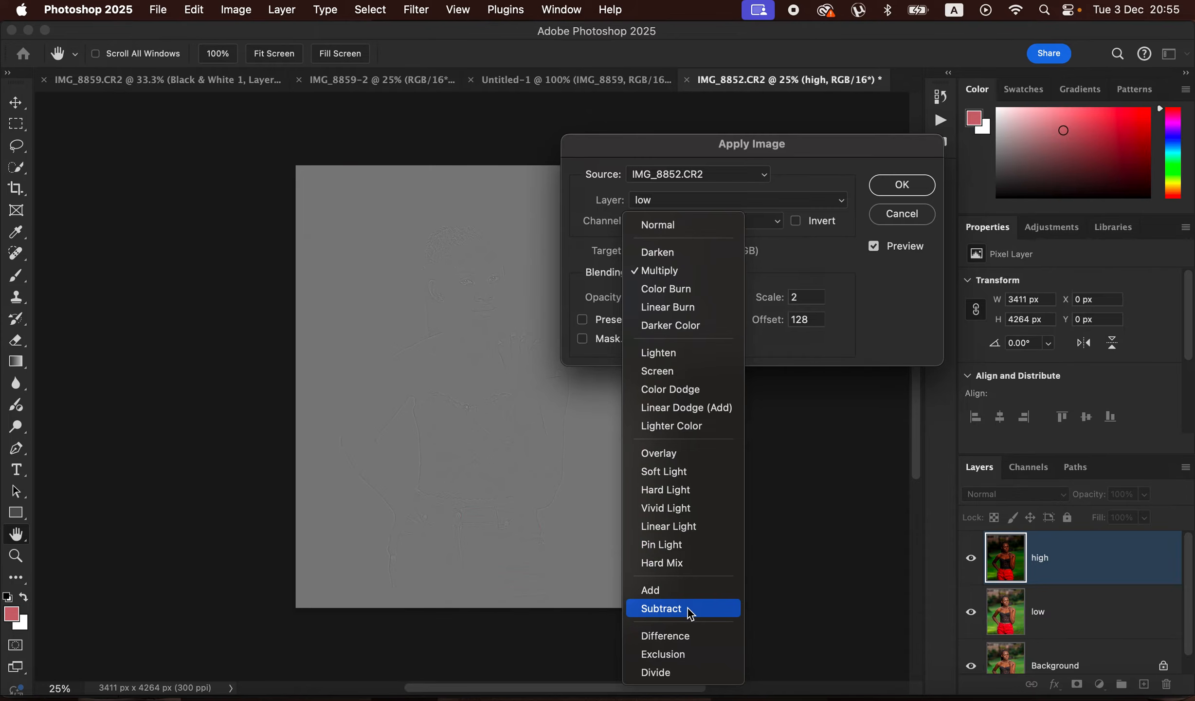
left_click(688, 612)
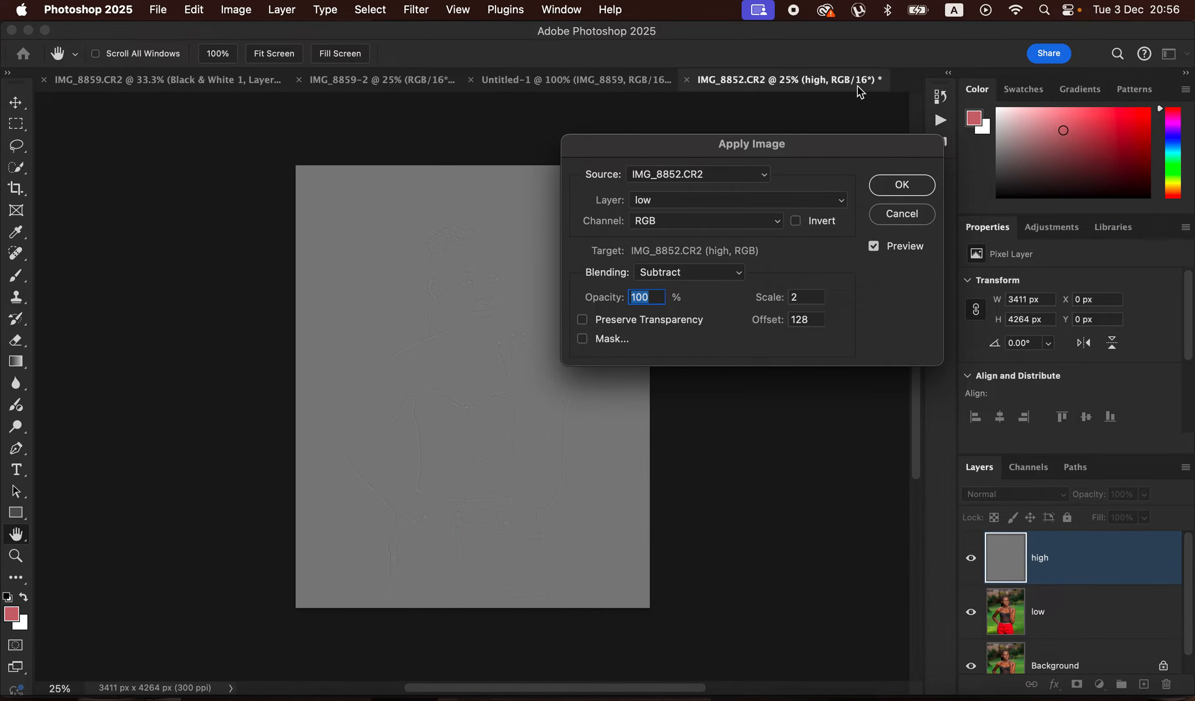
left_click(712, 275)
left_click(695, 258)
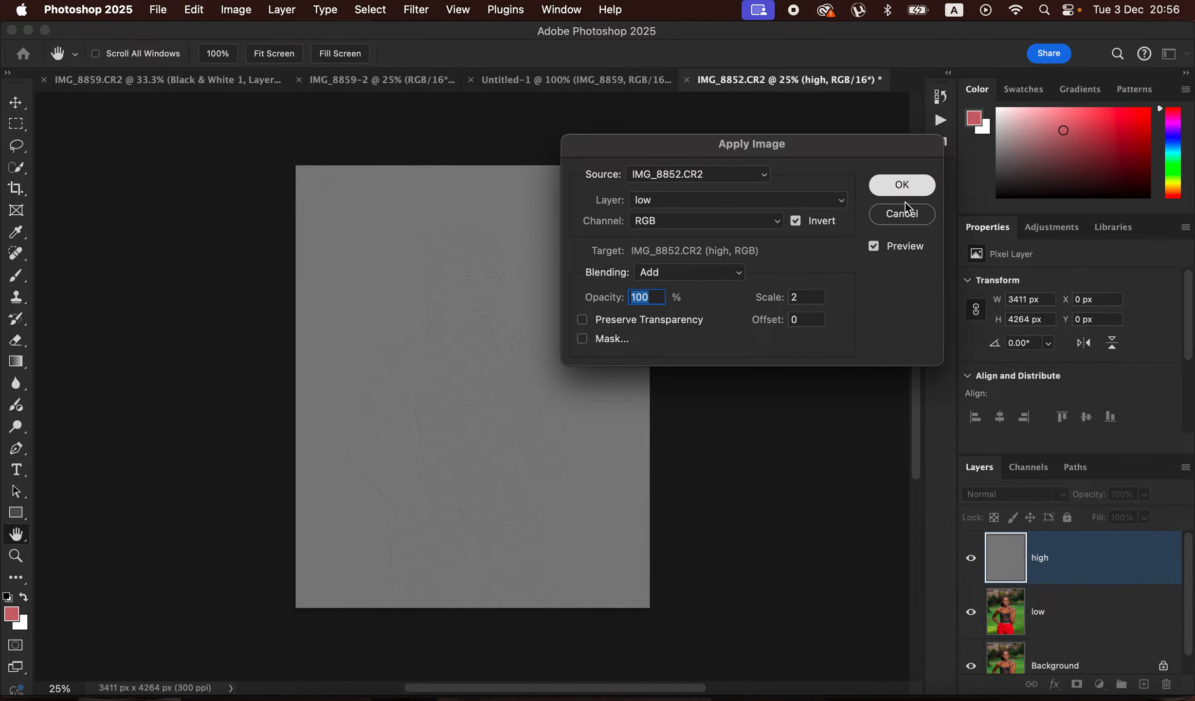
key("j")
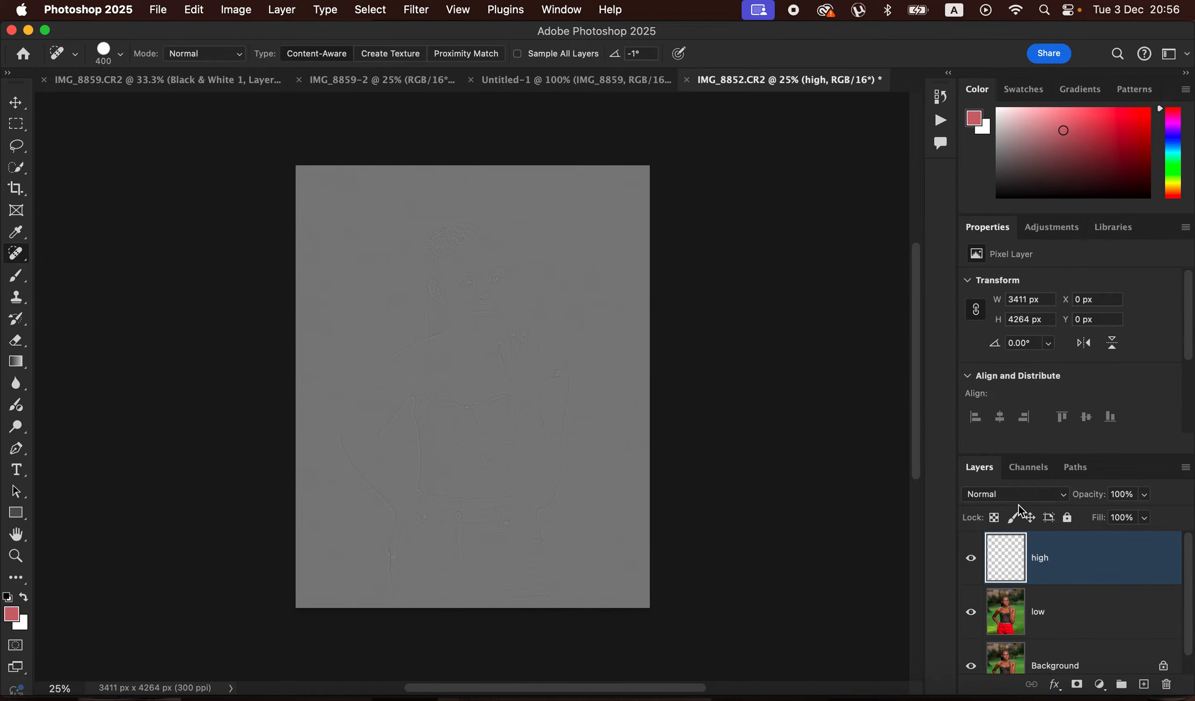
- Set the "high" layer's blend mode to Linear Light and group it with the "low" layer
left_click(1020, 503)
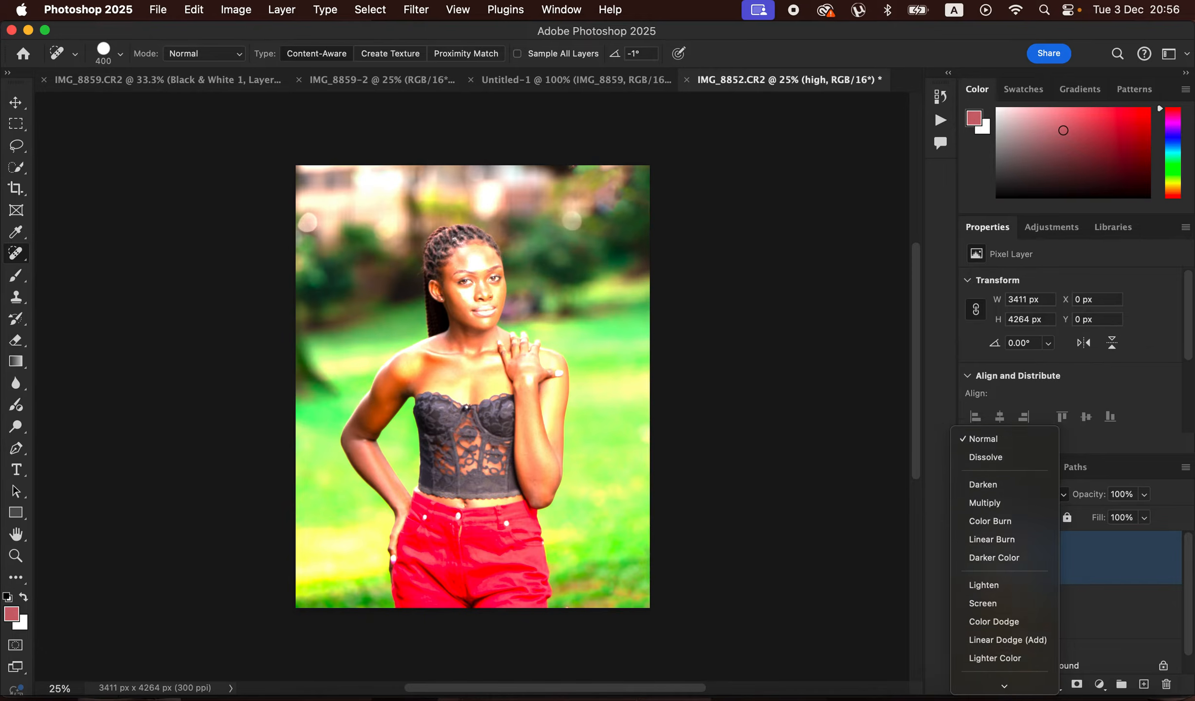
left_click(1013, 596)
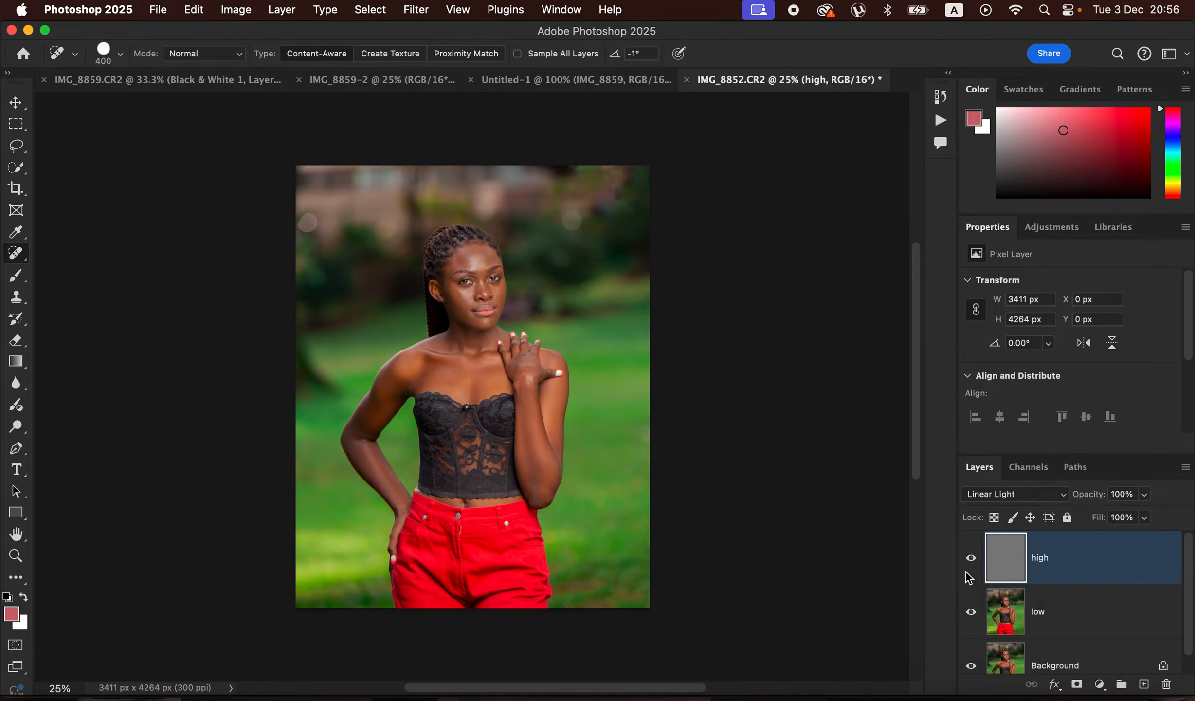
left_click(1082, 622, "shift")
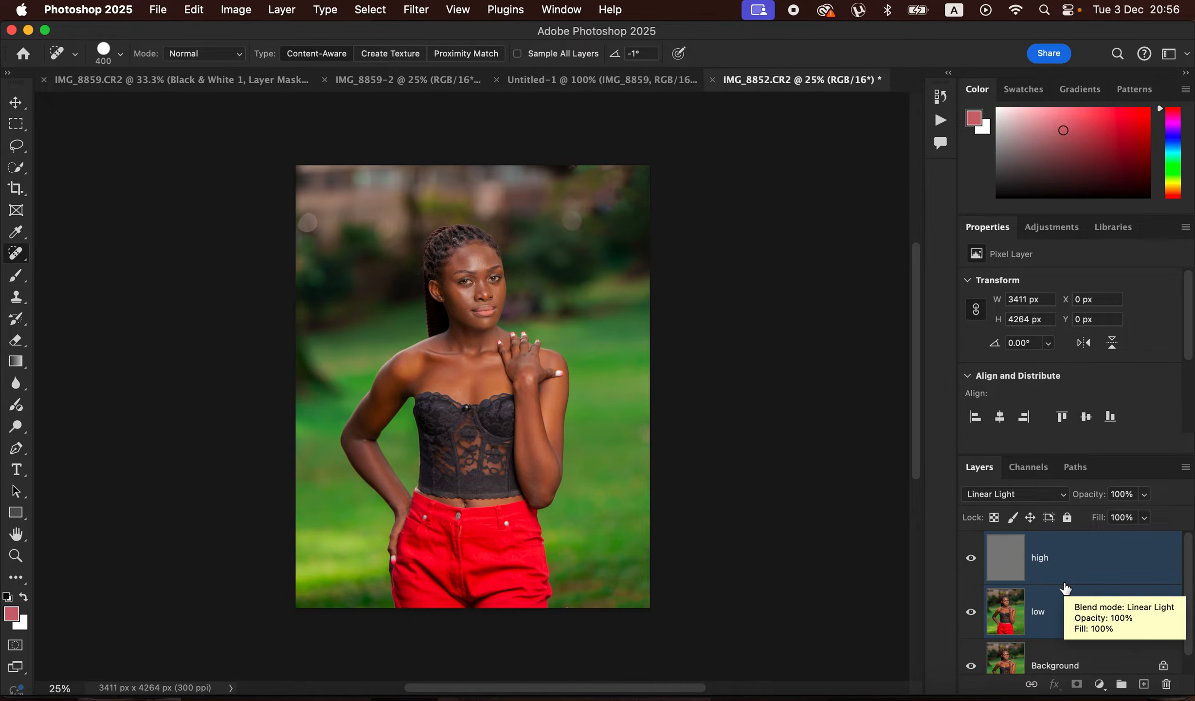
key("super+g")
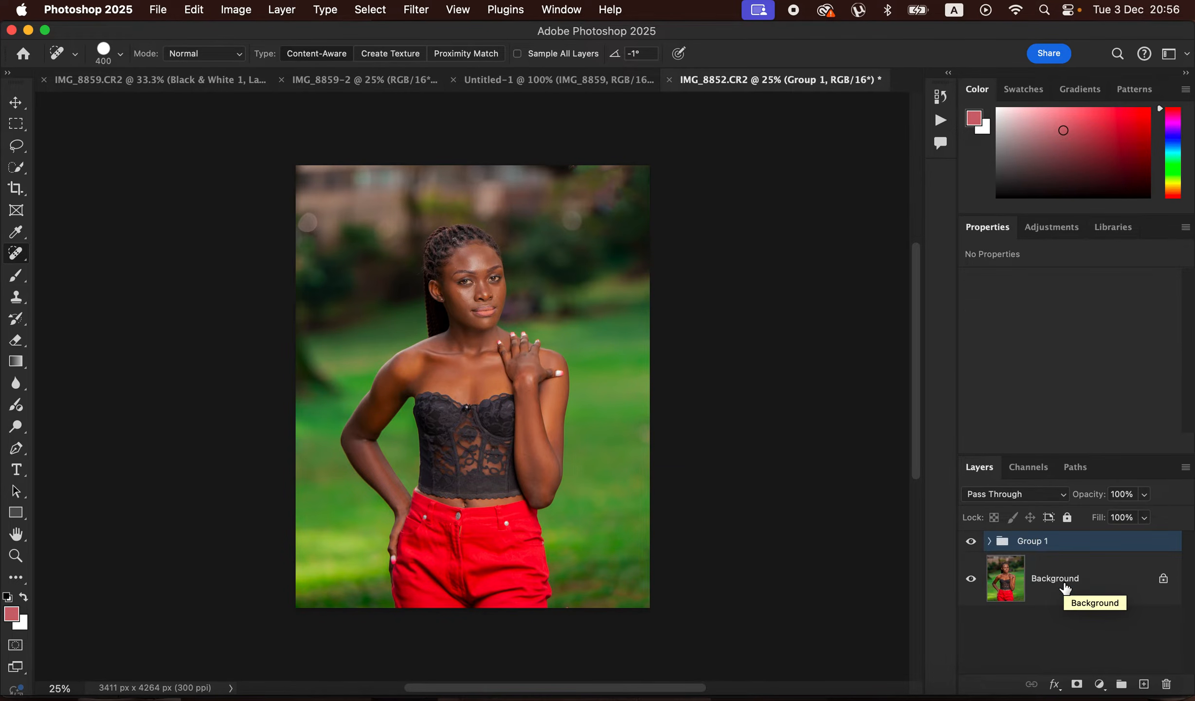
- Select the "low" layer inside the group, hide "high", and choose the Mixer Brush with its paint cleaned out
left_click(990, 542)
left_click(1063, 634)
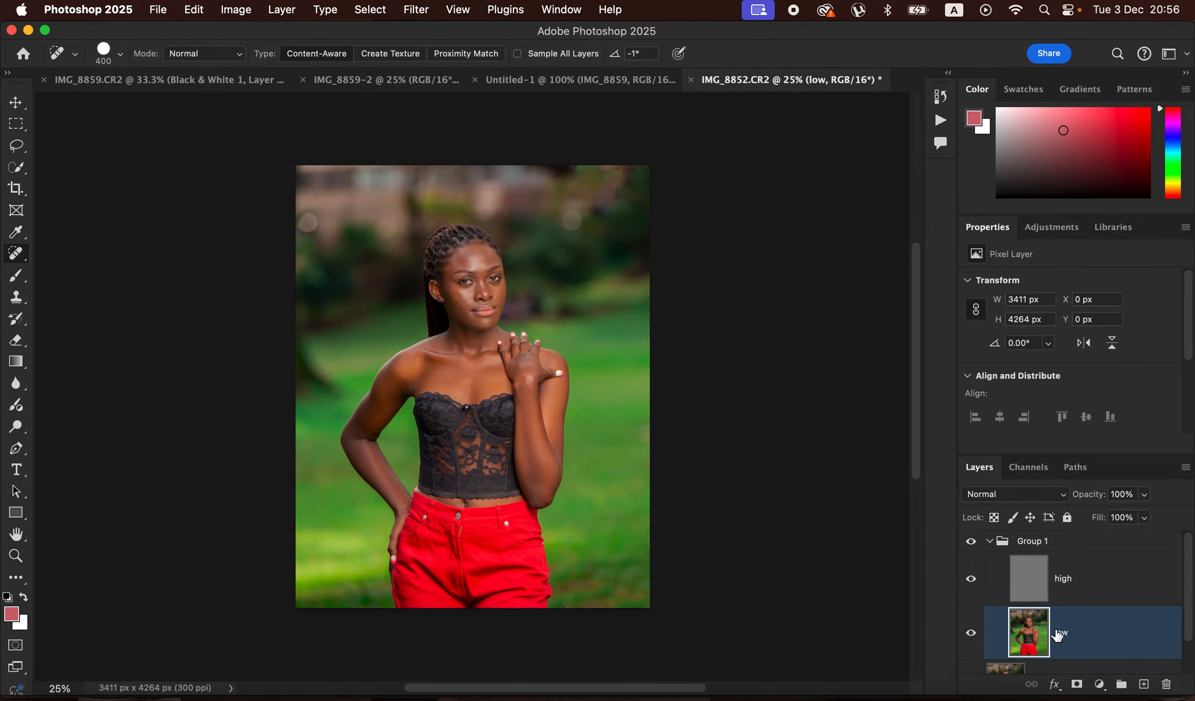
left_click(971, 580)
left_click(16, 275)
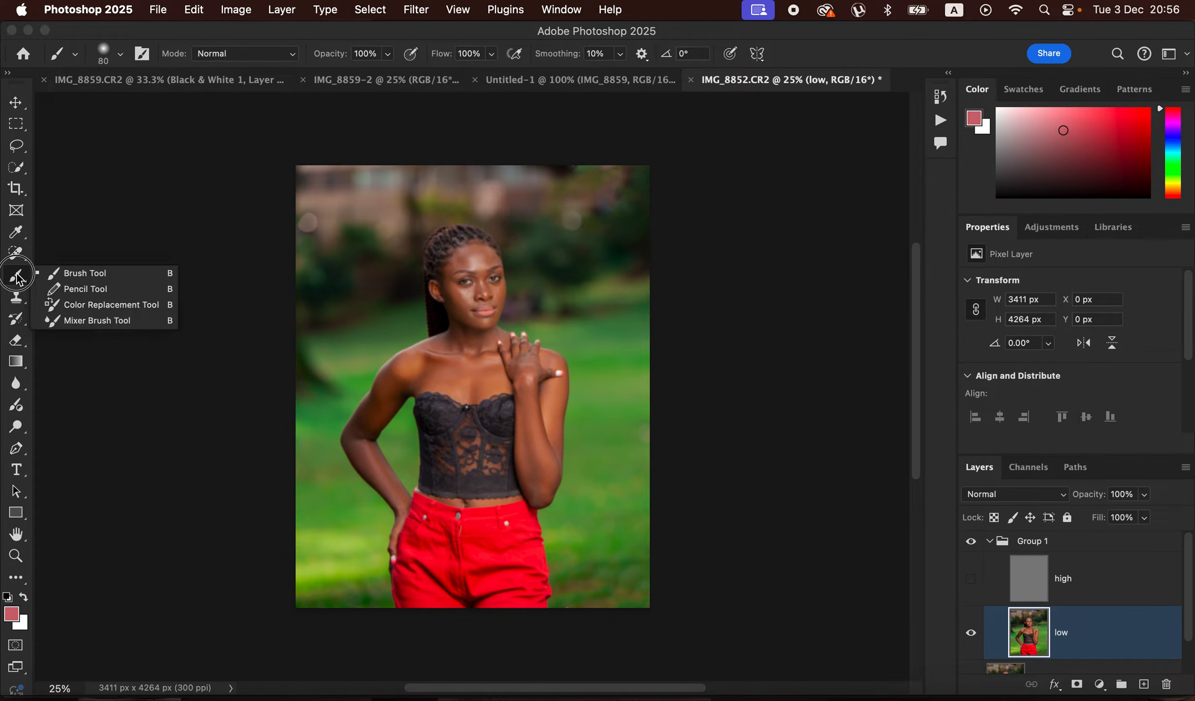
left_click(100, 320)
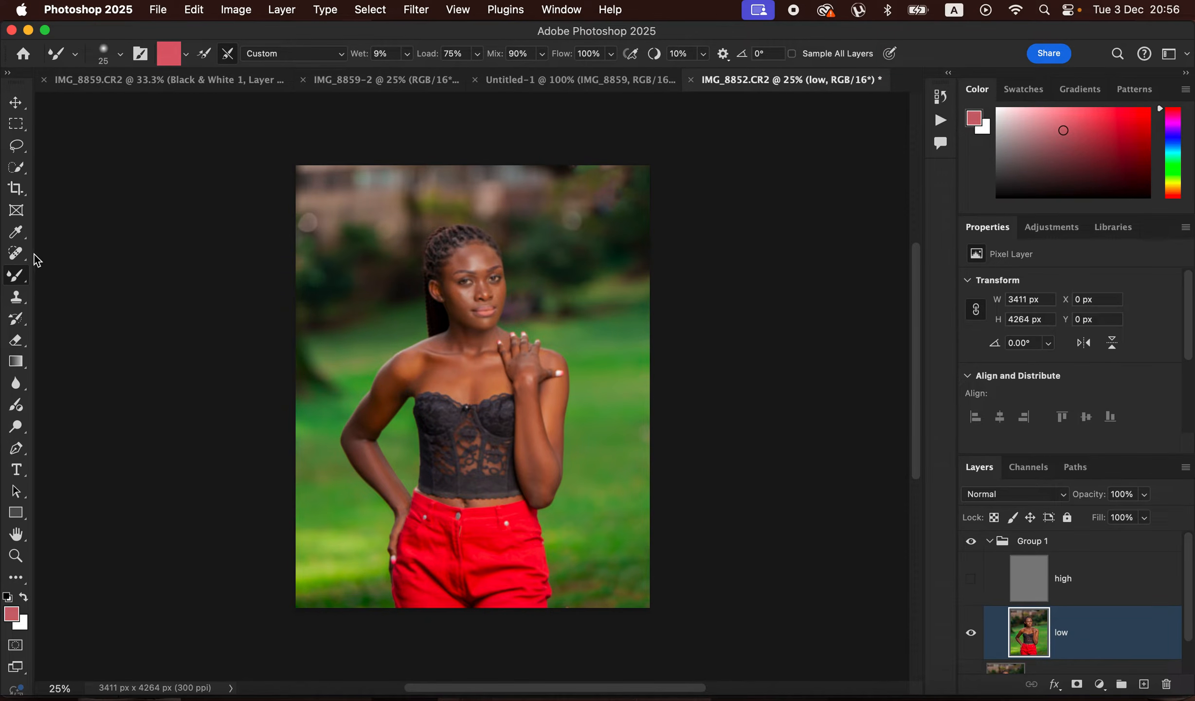
left_click(187, 58)
left_click(190, 90)
left_click(188, 58)
left_click(189, 90)
- Blend the skin tones on the woman's forehead and face on the "low" layer with the Mixer Brush
key("super+equal")
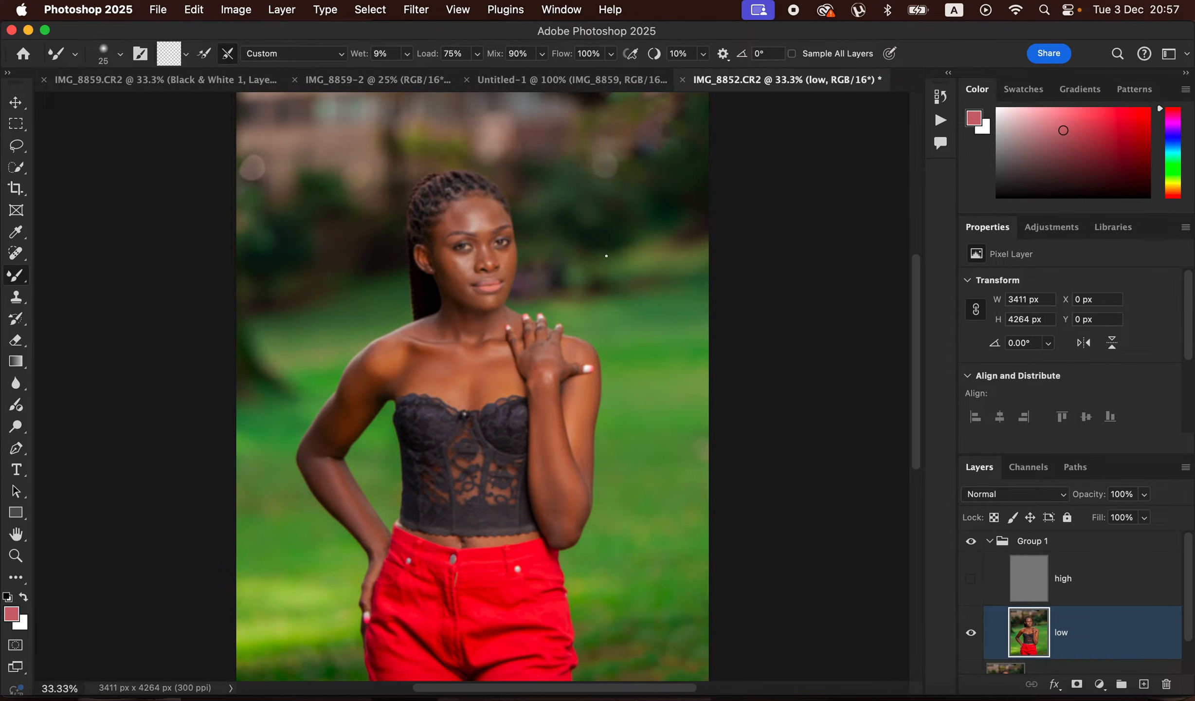
key("bracketright")
key("bracketright")
key("bracketright")
key("bracketright")
key("bracketright")
key("bracketright")
key("bracketright")
key("bracketright")
key("bracketright")
key("bracketright")
key("bracketleft")
key("bracketleft")
key("bracketleft")
key("bracketleft")
key("bracketleft")
- Blend the skin tones on the raised arm and hand, adapting the Mixer Brush size to each area
key("bracketright")
key("bracketright")
key("bracketleft")
key("bracketleft")
mouse_move(464, 206)
left_mouse_down()
mouse_move(457, 220)
mouse_move(485, 206)
mouse_move(494, 214)
mouse_move(477, 226)
mouse_move(492, 214)
mouse_move(475, 213)
mouse_move(497, 221)
mouse_move(452, 224)
left_mouse_up()
mouse_move(463, 267)
left_mouse_down()
mouse_move(462, 291)
mouse_move(464, 260)
mouse_move(511, 259)
mouse_move(465, 223)
mouse_move(438, 238)
mouse_move(464, 287)
mouse_move(448, 284)
mouse_move(491, 300)
mouse_move(463, 285)
mouse_move(471, 297)
mouse_move(466, 267)
left_mouse_up()
mouse_move(475, 218)
left_mouse_down()
mouse_move(473, 205)
mouse_move(468, 219)
left_mouse_up()
key("bracketright")
key("bracketright")
key("bracketright")
mouse_move(554, 401)
left_mouse_down()
mouse_move(560, 479)
mouse_move(542, 410)
mouse_move(559, 518)
mouse_move(540, 384)
mouse_move(553, 413)
mouse_move(582, 411)
mouse_move(583, 399)
mouse_move(588, 467)
left_mouse_up()
key("bracketleft")
key("bracketleft")
mouse_move(546, 365)
left_mouse_down()
mouse_move(540, 323)
mouse_move(547, 333)
mouse_move(531, 337)
mouse_move(529, 324)
mouse_move(530, 337)
mouse_move(557, 330)
mouse_move(553, 343)
mouse_move(518, 348)
left_mouse_up()
key("bracketleft")
key("bracketleft")
key("bracketleft")
key("bracketleft")
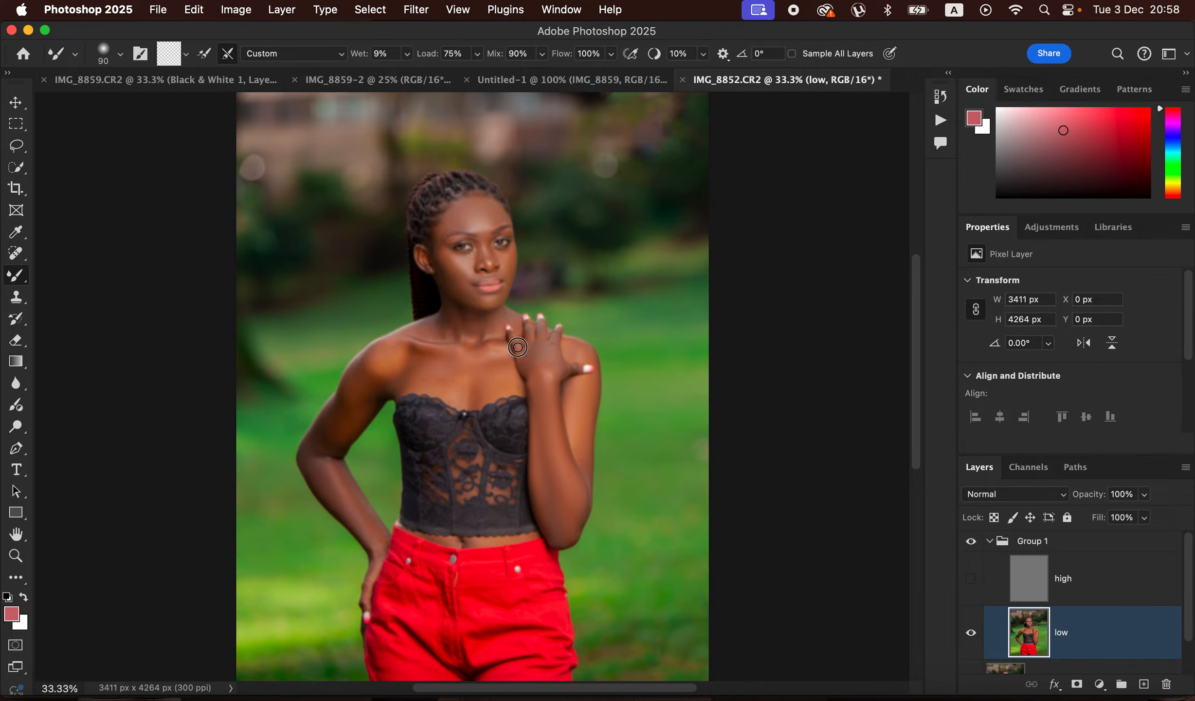
- Blend the skin tones from the neck and chest across the shoulder and lowered arm, enlarging the Mixer Brush to 250 px
key("bracketright")
key("bracketright")
mouse_move(466, 328)
left_mouse_down()
mouse_move(438, 336)
mouse_move(461, 342)
mouse_move(462, 362)
mouse_move(487, 364)
mouse_move(451, 381)
mouse_move(503, 371)
mouse_move(463, 387)
mouse_move(421, 363)
mouse_move(442, 360)
mouse_move(375, 367)
mouse_move(328, 442)
mouse_move(348, 408)
mouse_move(327, 432)
mouse_move(360, 397)
mouse_move(338, 462)
left_mouse_up()
key("bracketright")
key("bracketright")
key("p")
key("b")
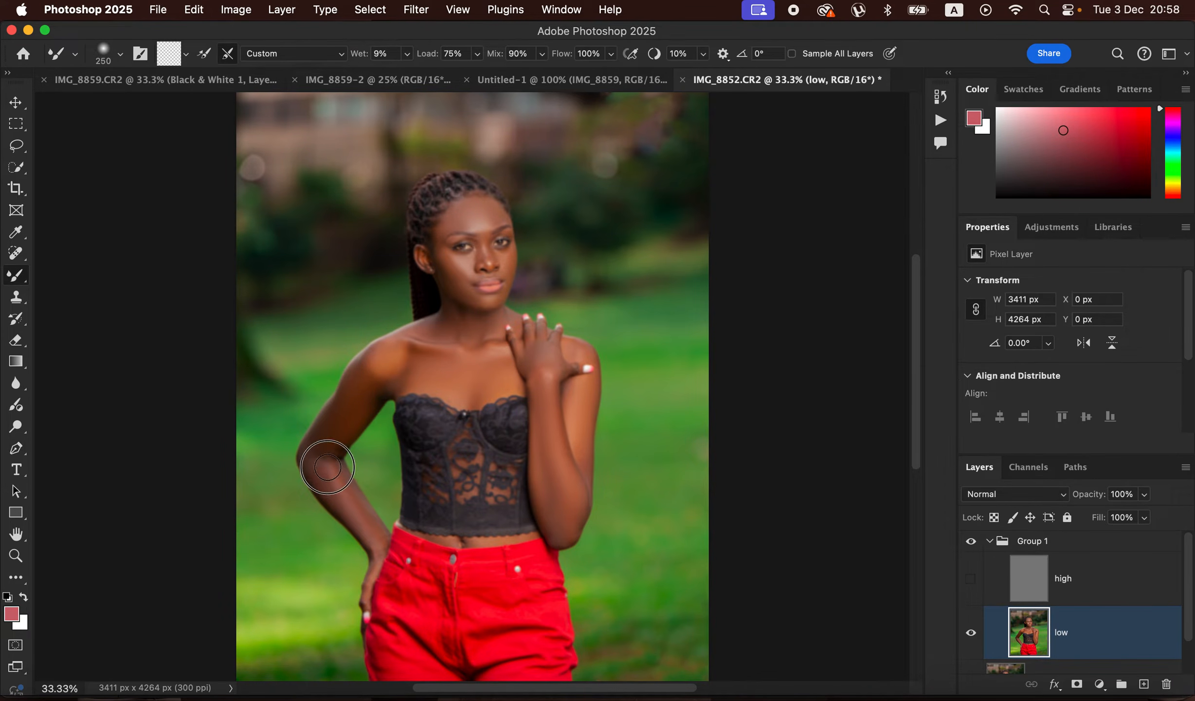
mouse_move(319, 445)
left_mouse_down()
mouse_move(377, 545)
mouse_move(323, 423)
mouse_move(357, 383)
mouse_move(409, 380)
mouse_move(425, 358)
mouse_move(538, 359)
mouse_move(558, 410)
mouse_move(538, 386)
mouse_move(563, 460)
mouse_move(560, 532)
mouse_move(531, 436)
mouse_move(478, 359)
mouse_move(488, 312)
left_mouse_up()
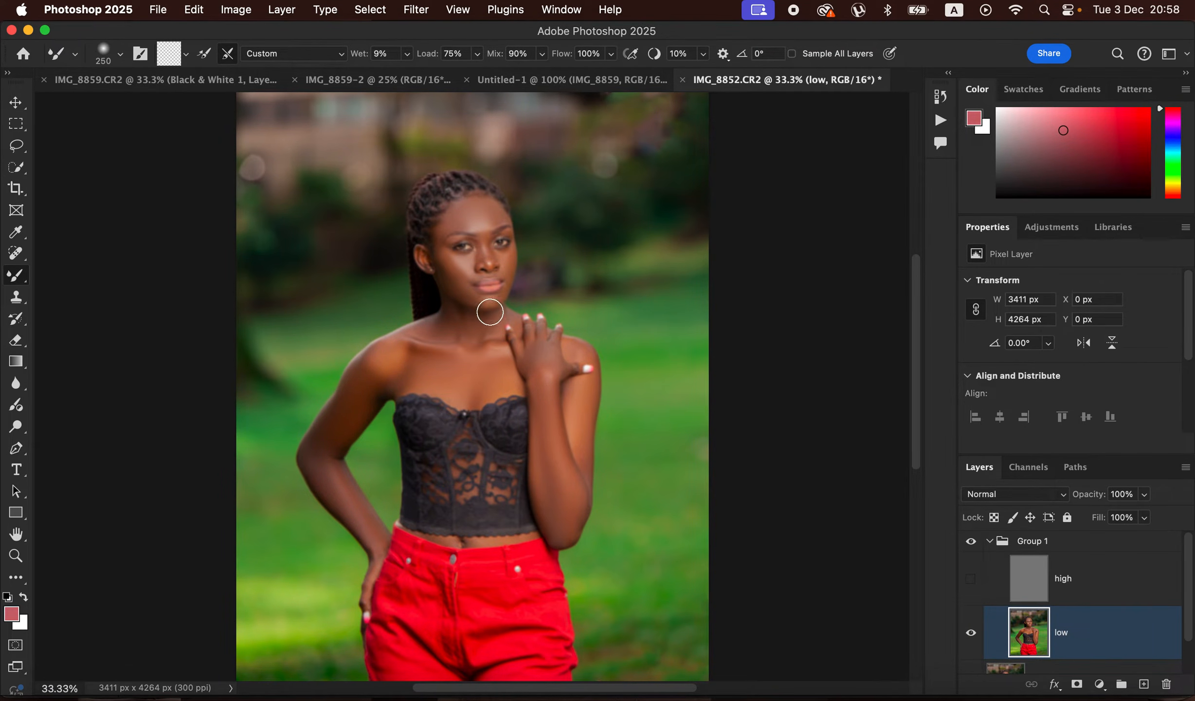
- Blend the skin around the chin with a 100 px Mixer Brush, show the "high" layer and compare the group before and after
key("bracketleft")
key("bracketleft")
key("bracketleft")
key("bracketleft")
key("bracketleft")
left_click_drag(480, 296, 492, 305)
left_click(971, 578)
left_click(973, 544)
left_click(978, 545)
left_click(978, 546)
- On the "high" layer, remove the spots on the cheek beside the nose with a 35 px Clone Stamp sampling the Current Layer
left_click(1069, 580)
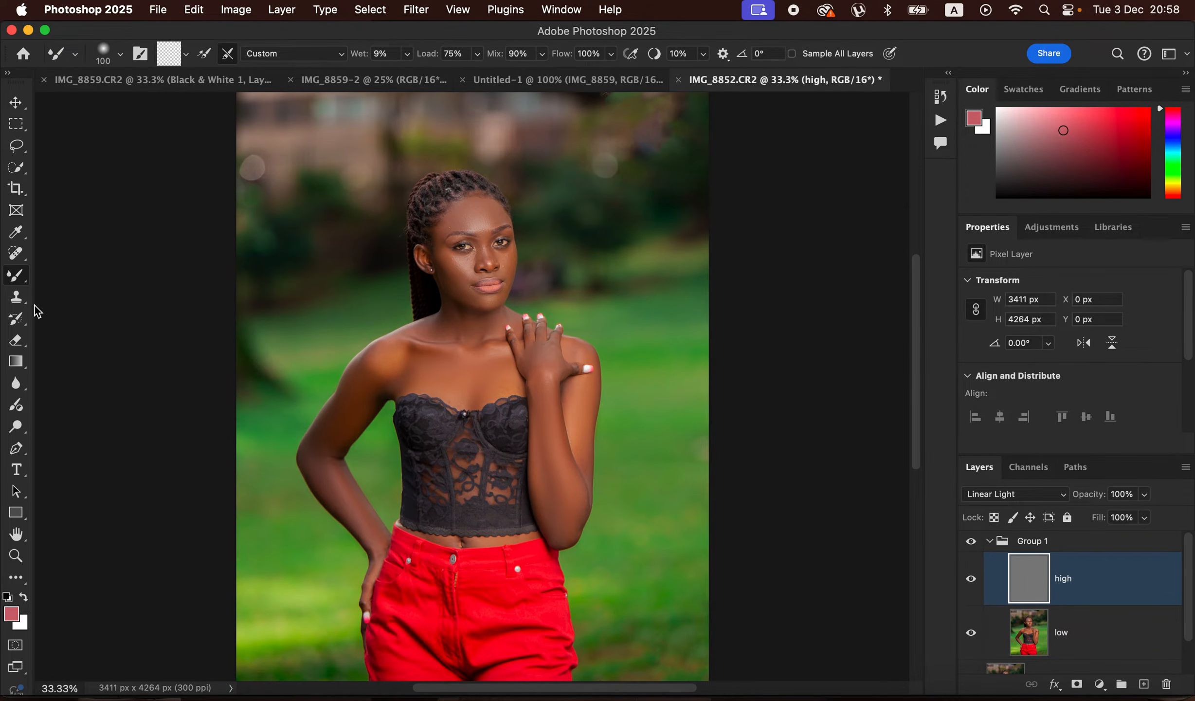
left_click(16, 296)
key("super+equal")
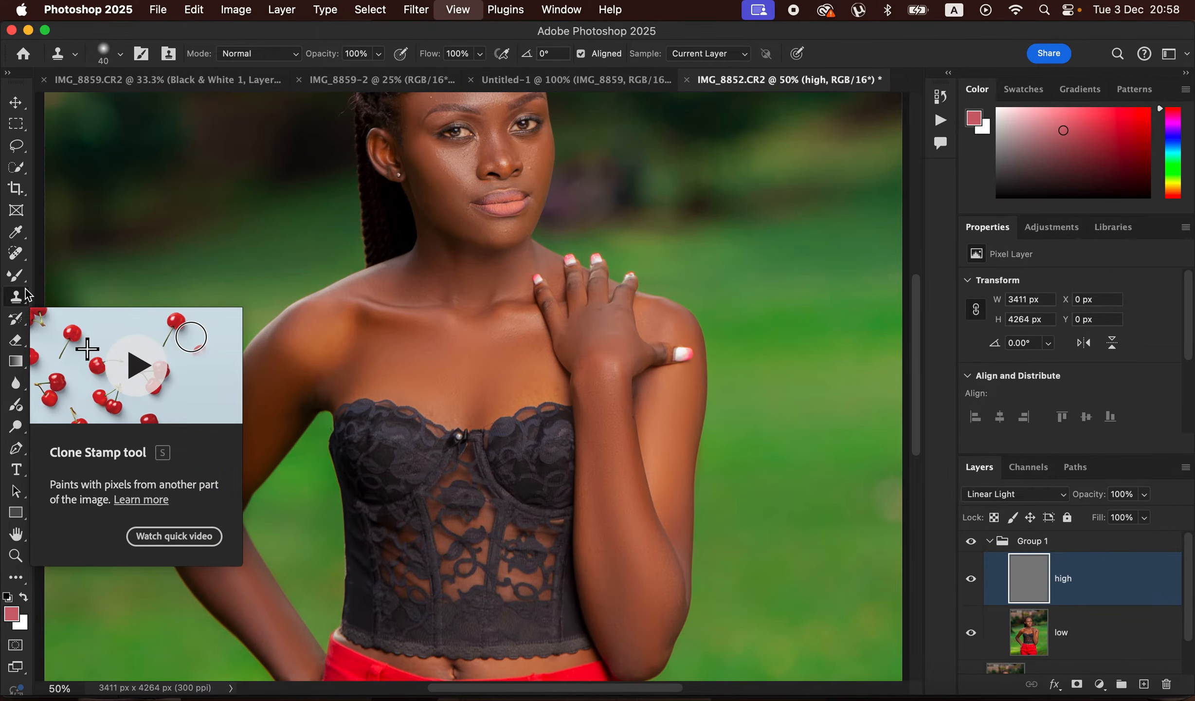
key("super+equal")
key("super+equal")
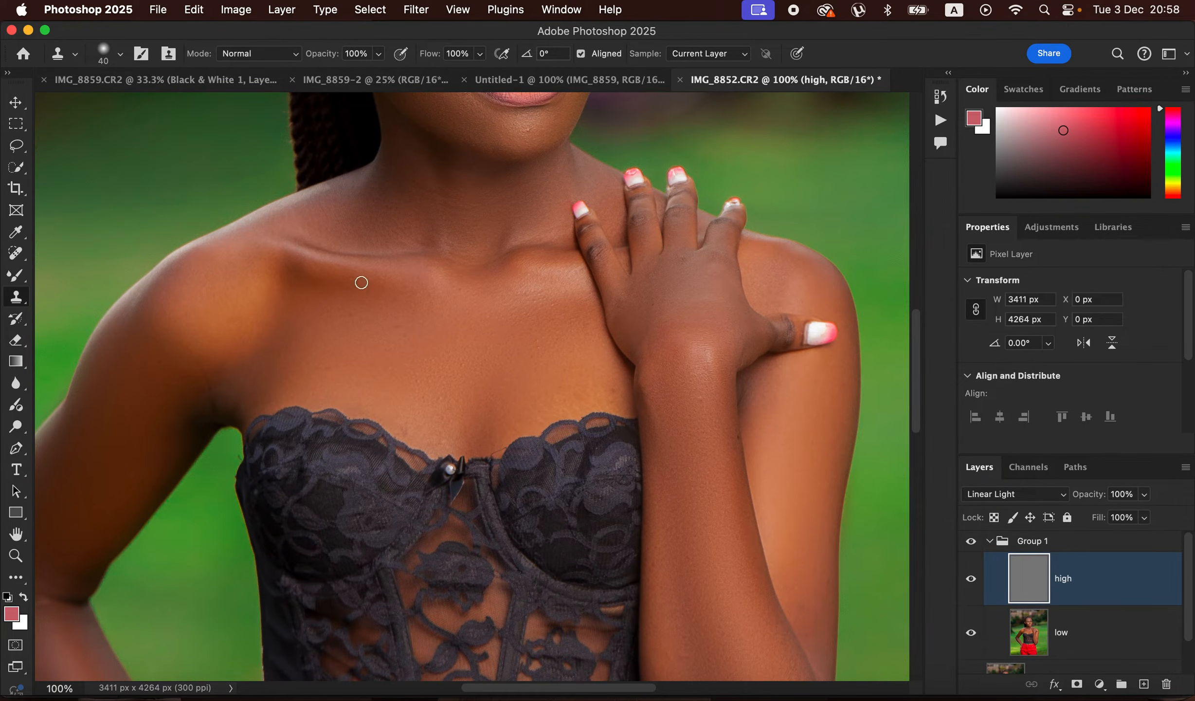
left_click_drag(598, 281, 646, 612)
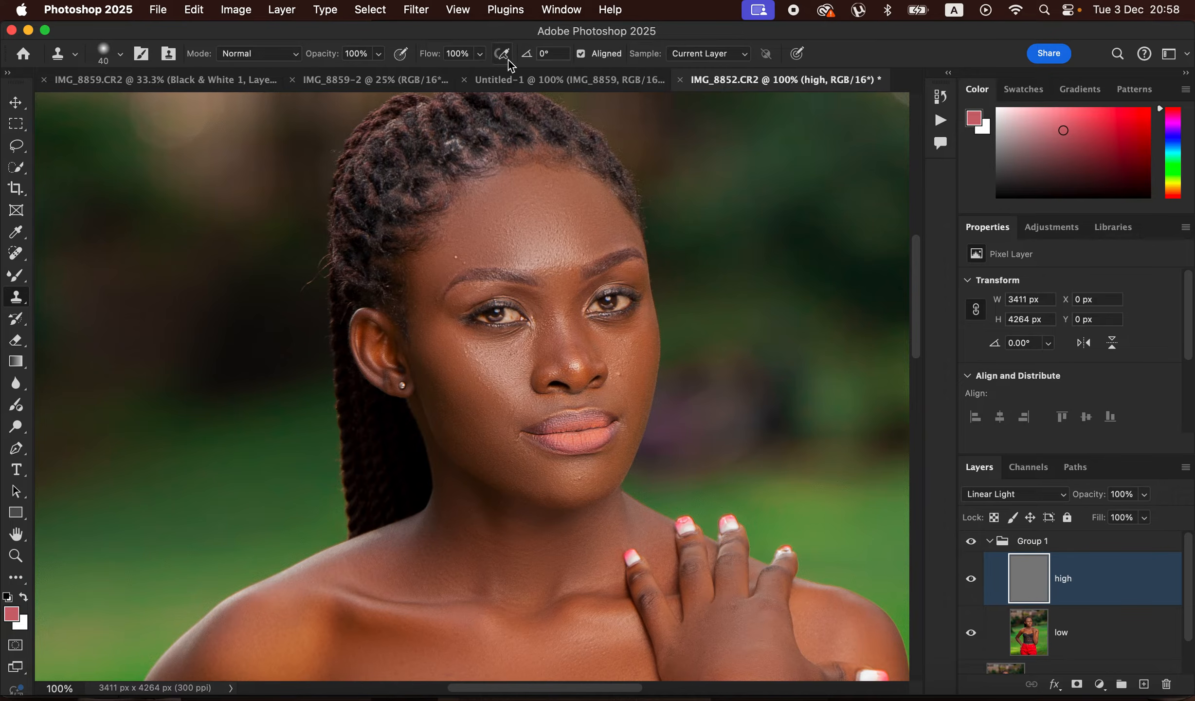
left_click(720, 52)
left_click(703, 59)
key("super+plus")
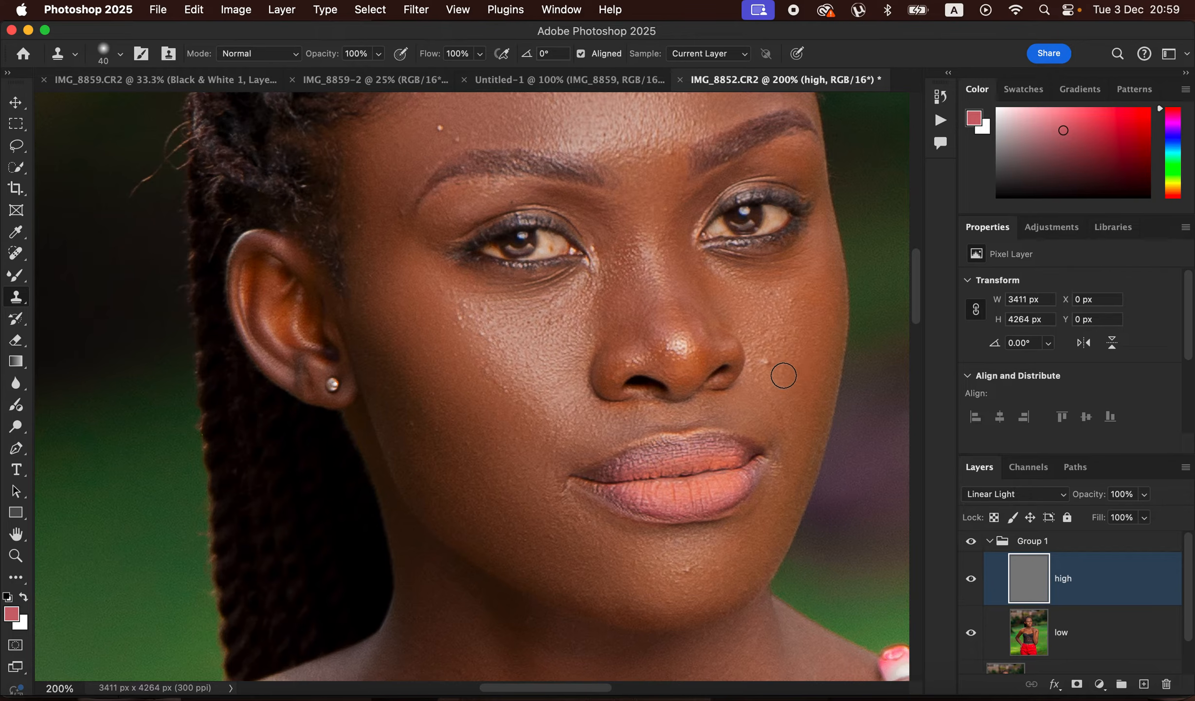
key("bracketleft")
left_click(781, 380, "alt")
left_click(768, 361)
left_click(781, 385, "alt")
left_click(766, 379)
- Clone away the bump above the eyebrow near the hairline and the blemishes on the chin
left_click(457, 138)
left_click(442, 127)
left_click(707, 575, "alt")
left_click(704, 573)
left_click(700, 577, "alt")
left_click_drag(686, 571, 683, 573)
- Clone clean skin texture over the bumps and rough spots on the cheek below the eye near the ear
left_click(498, 353, "alt")
left_click_drag(493, 343, 455, 318)
left_click(493, 342, "alt")
left_click(493, 345, "alt")
left_click(488, 315)
left_click(488, 325, "alt")
left_click(464, 309)
left_click(495, 343, "alt")
left_click(463, 330)
left_click(555, 346, "alt")
left_click(559, 319)
left_click(548, 336, "alt")
left_click(532, 354)
- Clone clean skin texture over the small blemishes on the forehead and return to the full-photo view
scroll(699, 460, "up", 3)
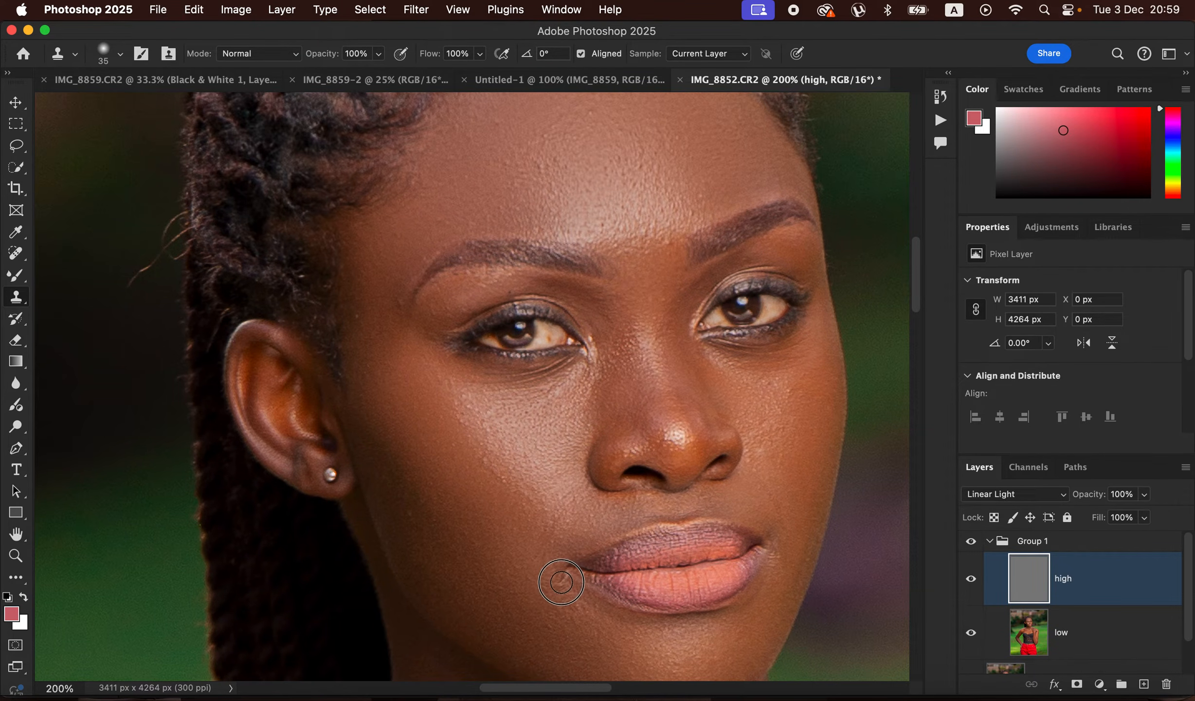
scroll(659, 351, "up", 3)
left_click(569, 251, "alt")
mouse_move(548, 253)
left_mouse_down()
mouse_move(551, 239)
mouse_move(510, 211)
mouse_move(511, 184)
left_mouse_up()
left_click(510, 205, "alt")
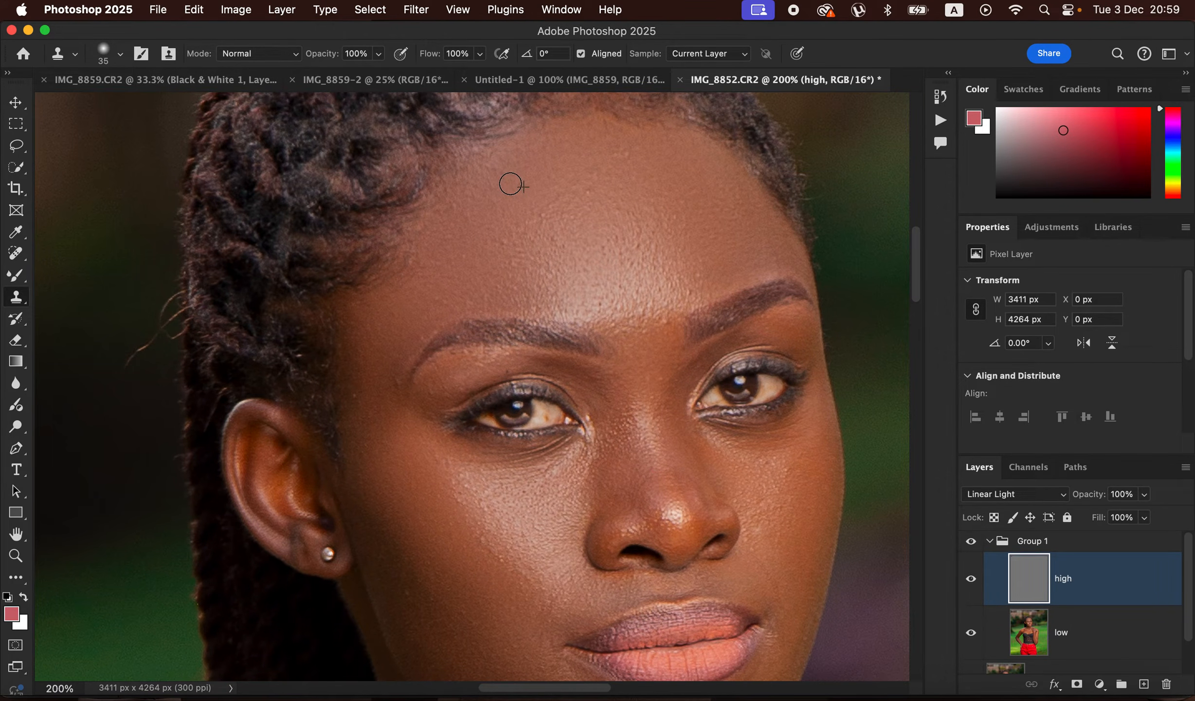
key("super+minus")
key("super+minus")
key("super+minus")
key("super+minus")
key("super+minus")
key("super+minus")
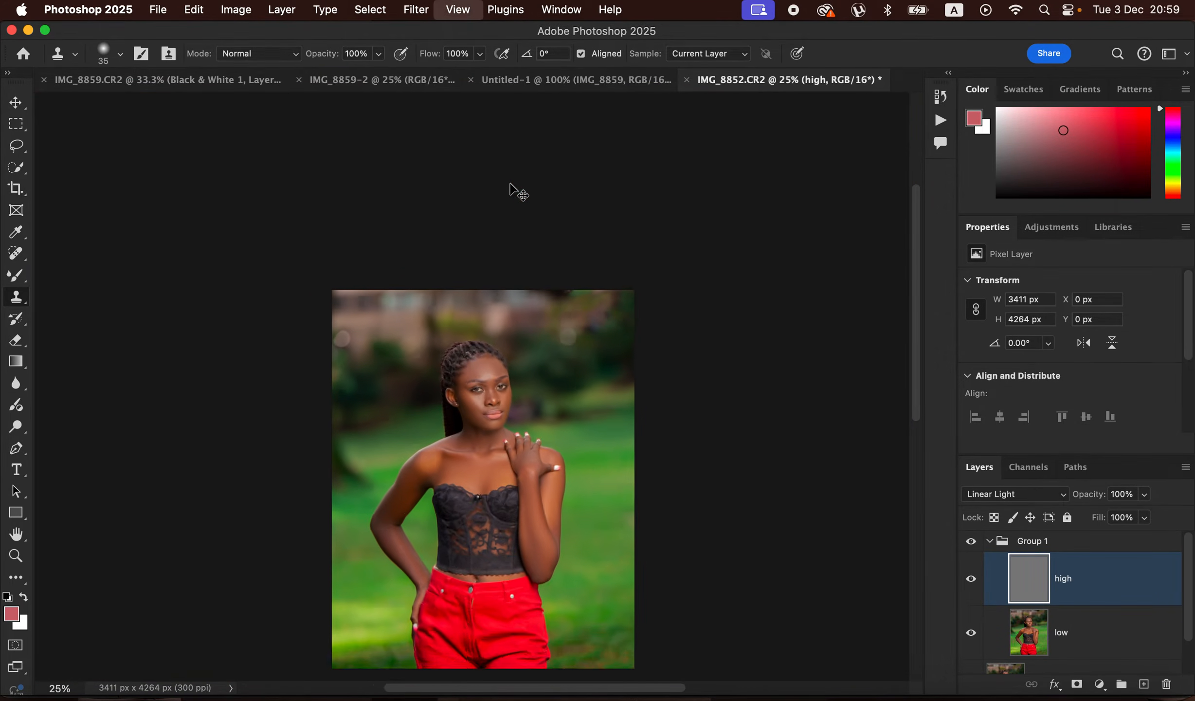
key("super+plus")
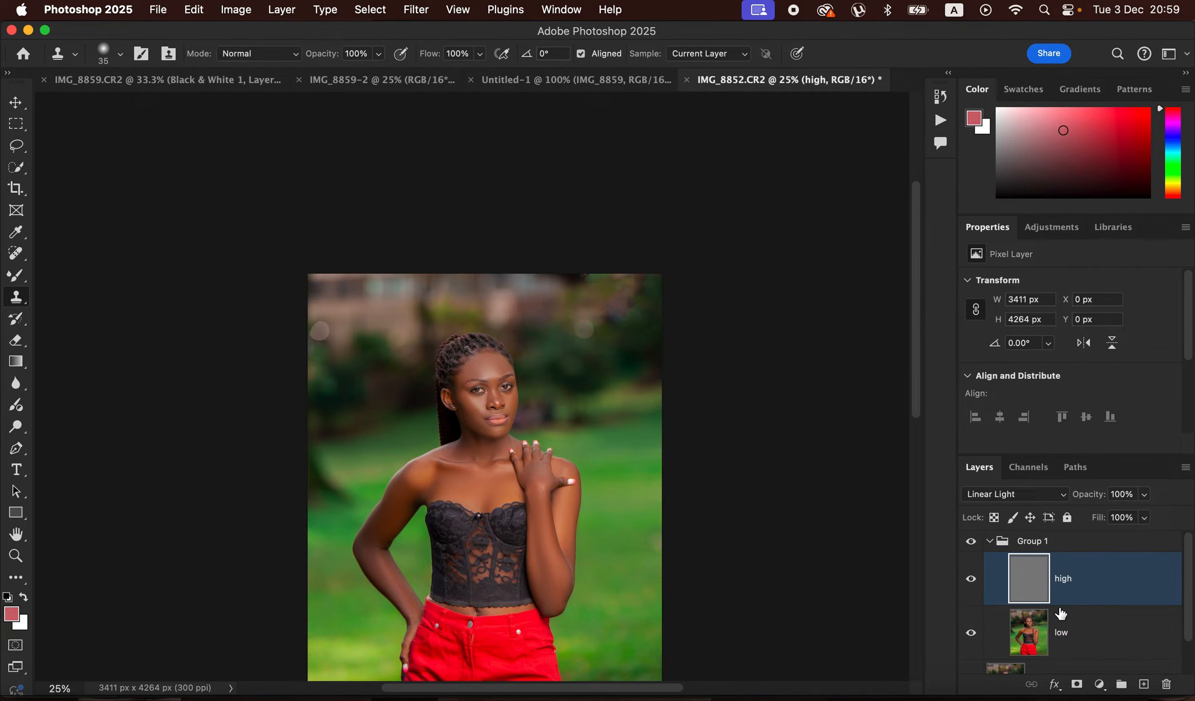
- Collapse Group 1 and toggle its visibility to compare the retouched skin with the original
left_click(991, 542)
left_click(972, 545)
left_click(972, 545)
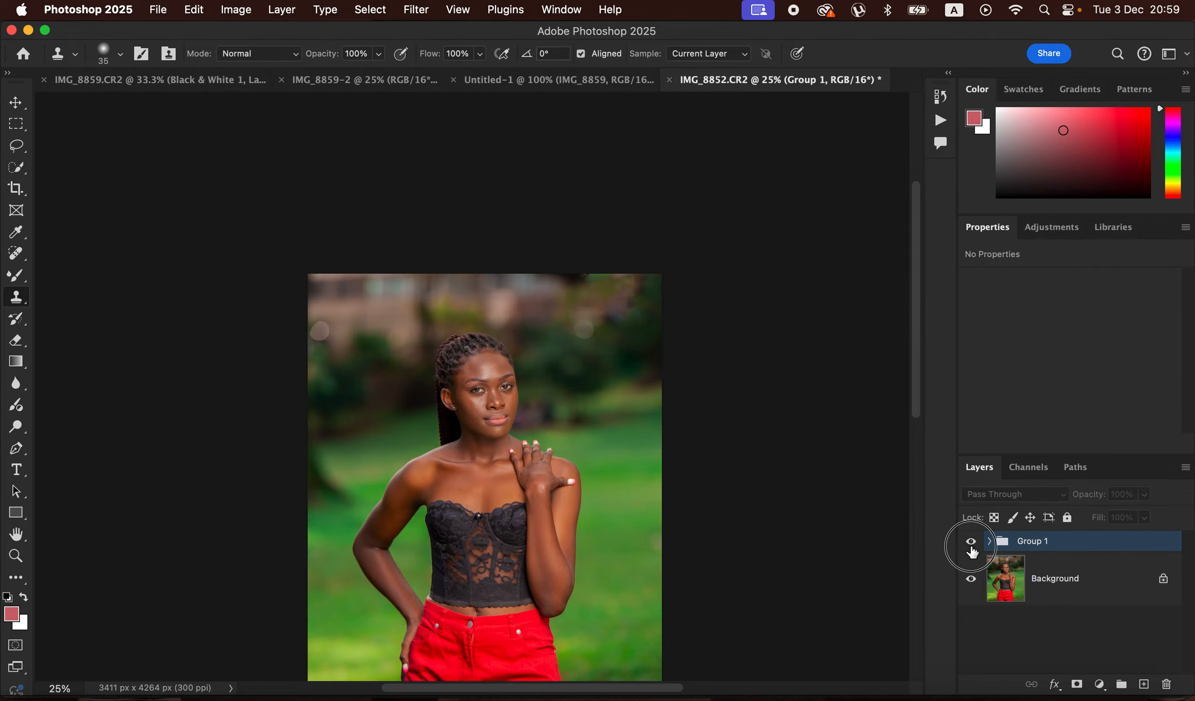
left_click(971, 545)
left_click(971, 545)
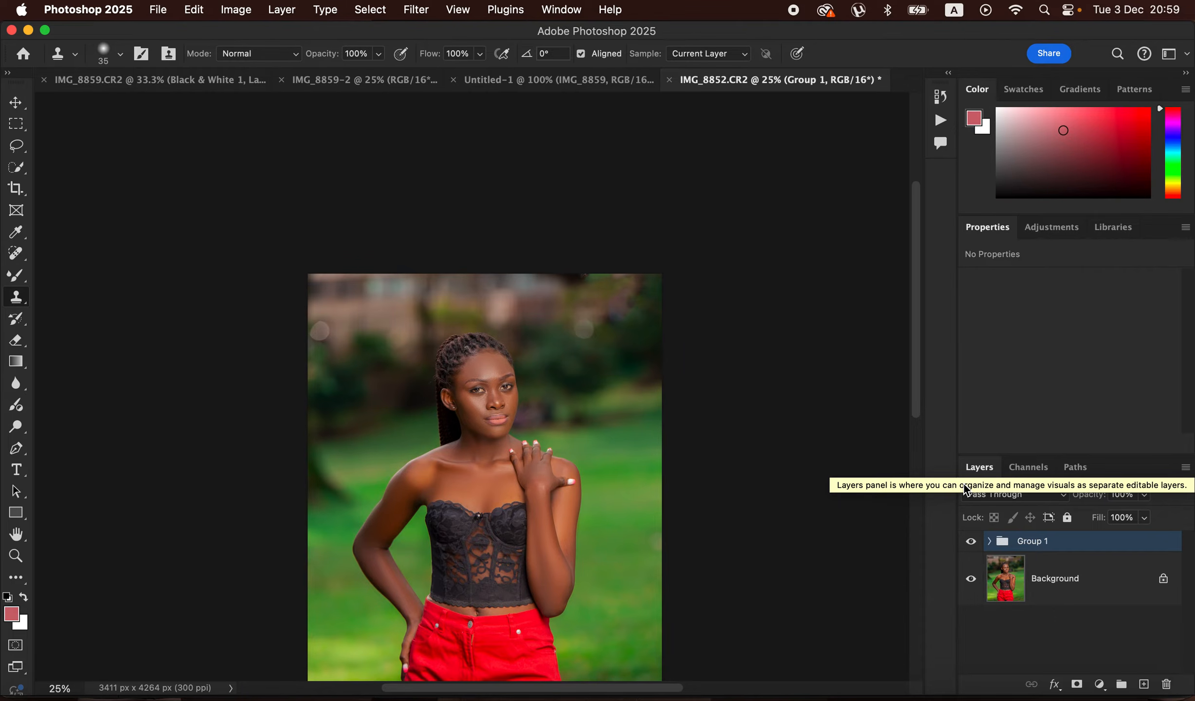
- Stamp all visible layers into a new layer above Group 1 and duplicate that layer
key("super+alt+shift+e")
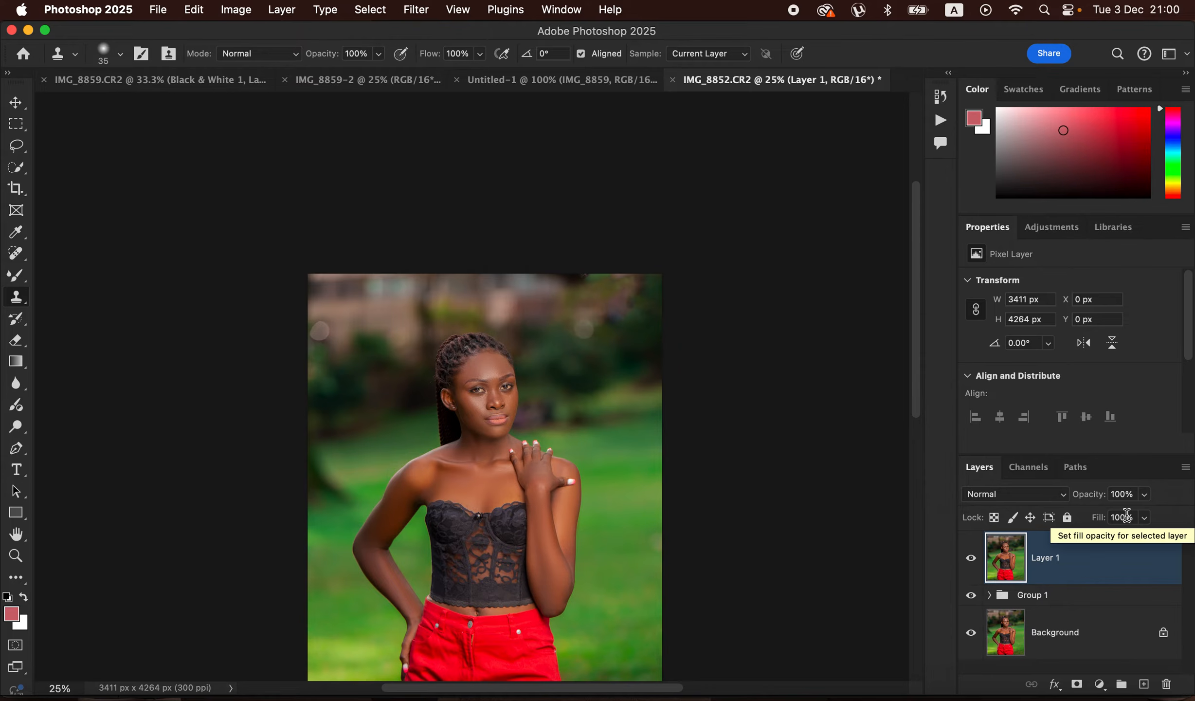
key("super+j")
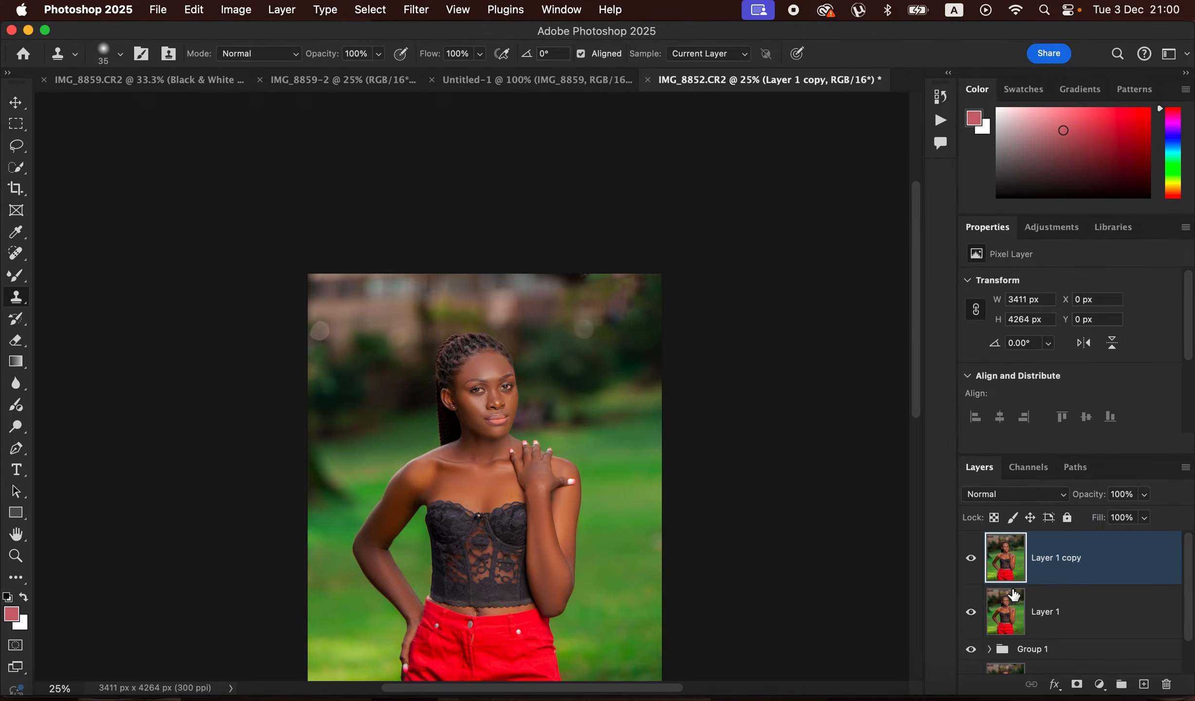
- Add a Gradient Map adjustment layer above Layer 1 copy and hide it to reveal the original skin colours for sampling
left_click(1099, 686)
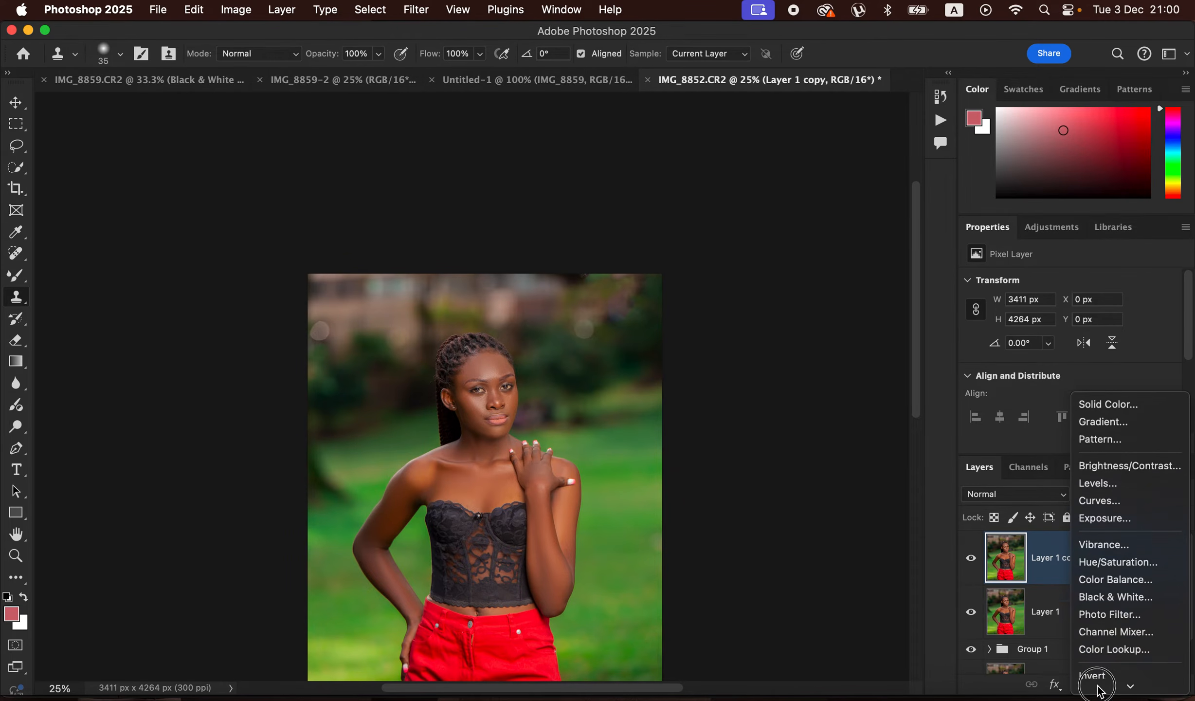
left_click(1112, 665)
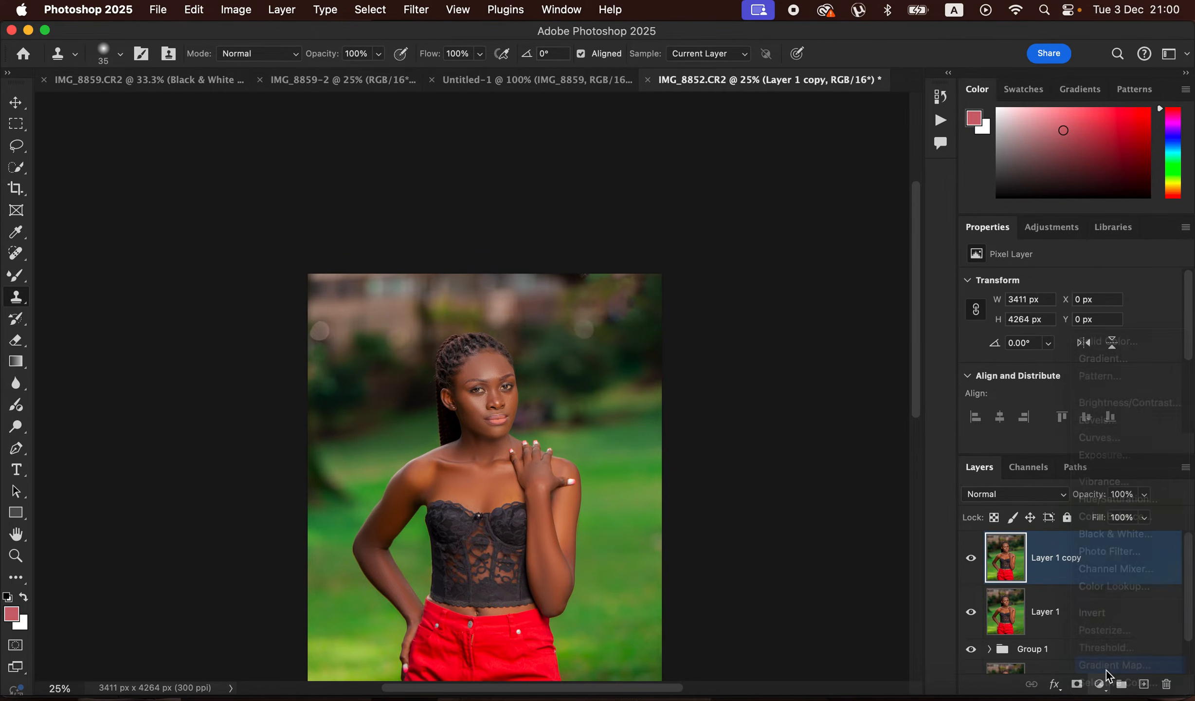
key("super+equal")
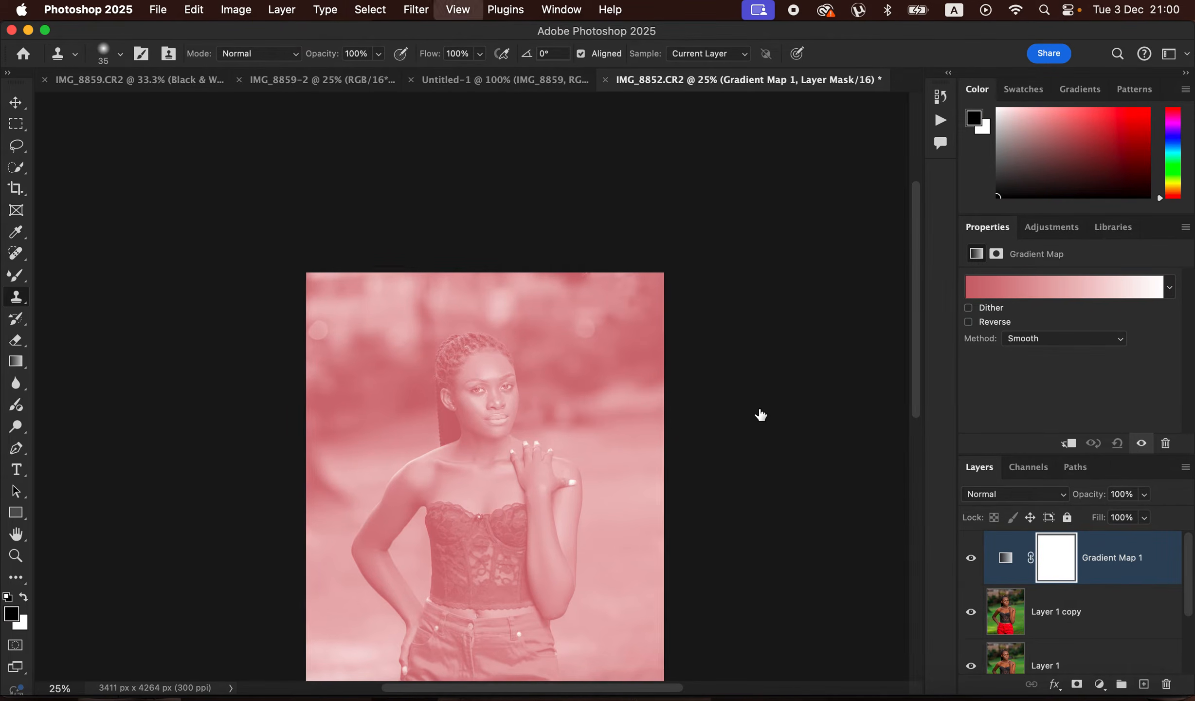
left_click_drag(618, 483, 611, 349)
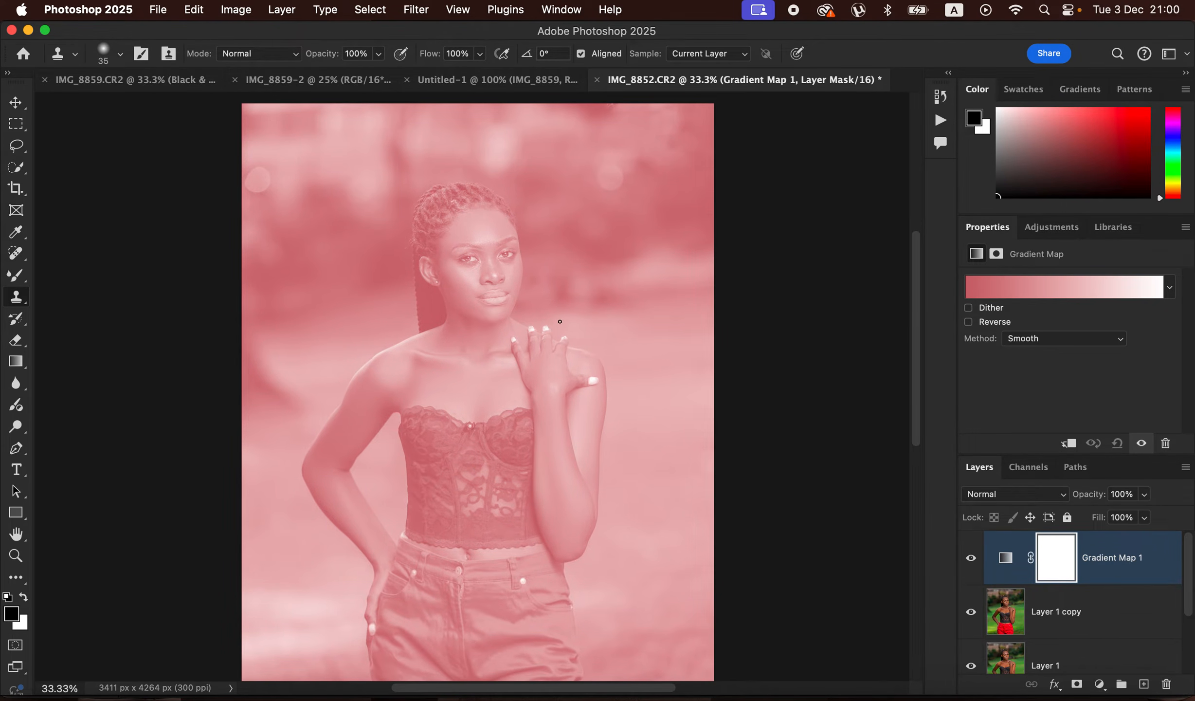
left_click(25, 146)
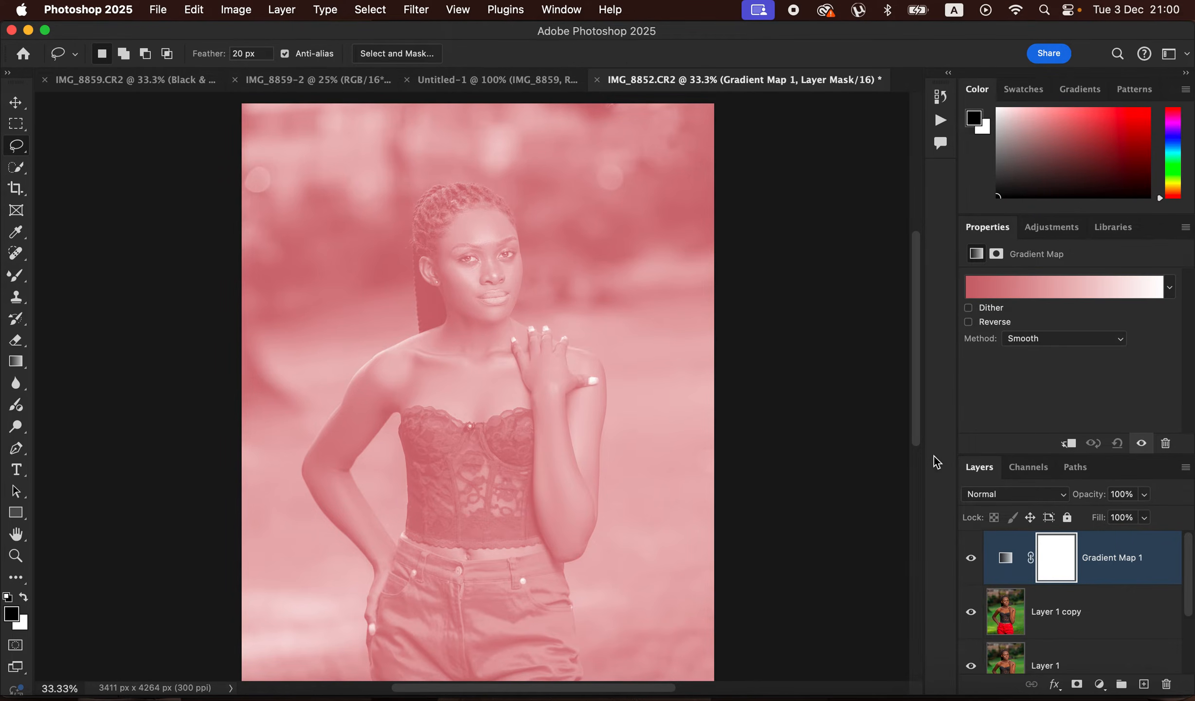
left_click(971, 561)
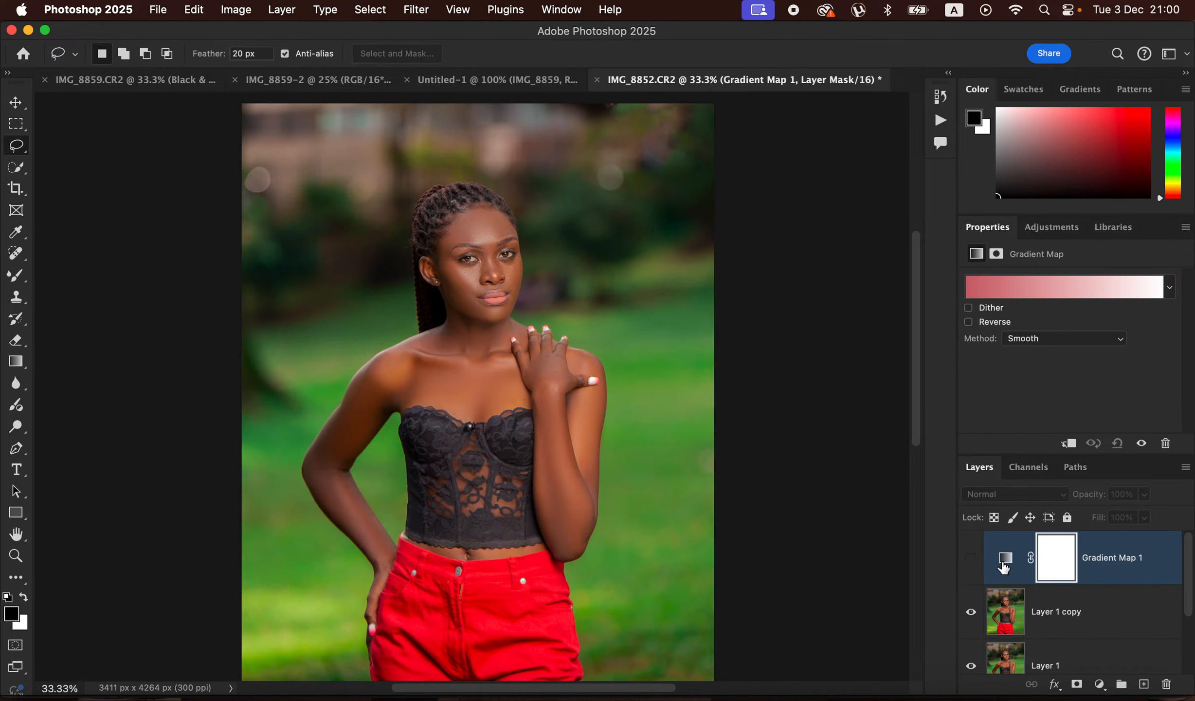
- Set the Gradient Map's dark end stop to the shadow skin colour #3f2212 sampled under the jaw
left_click(1007, 560)
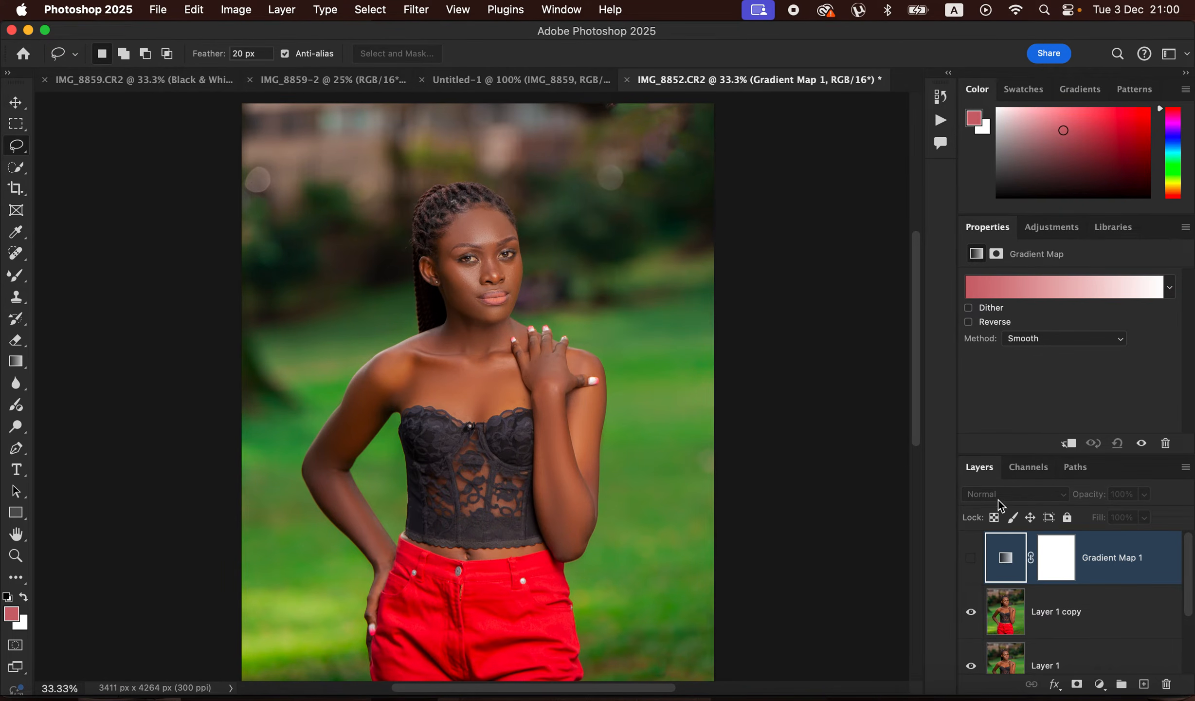
left_click(1026, 286)
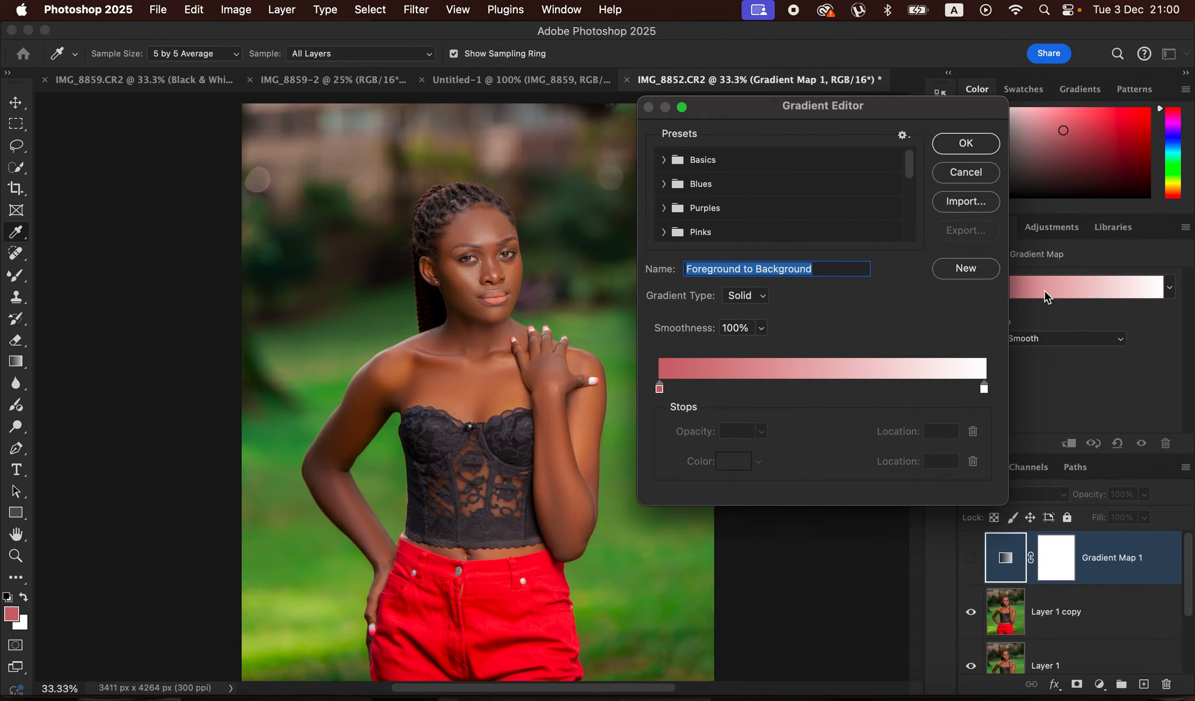
left_click(660, 388)
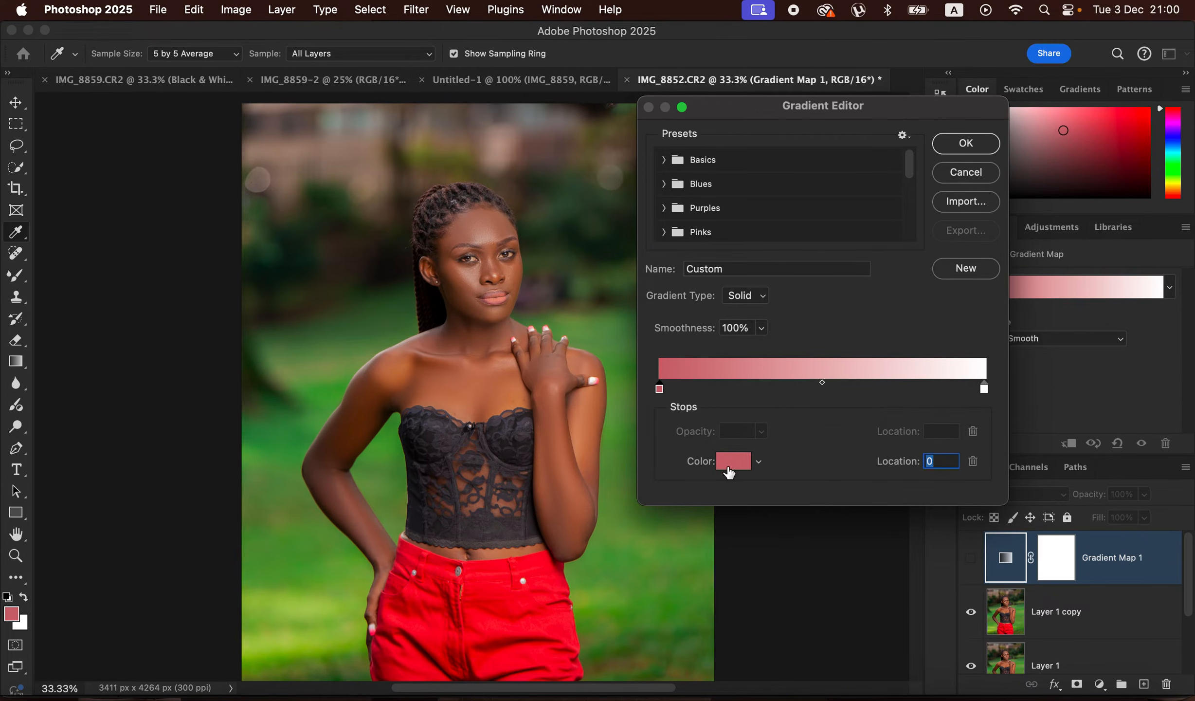
left_click(732, 463)
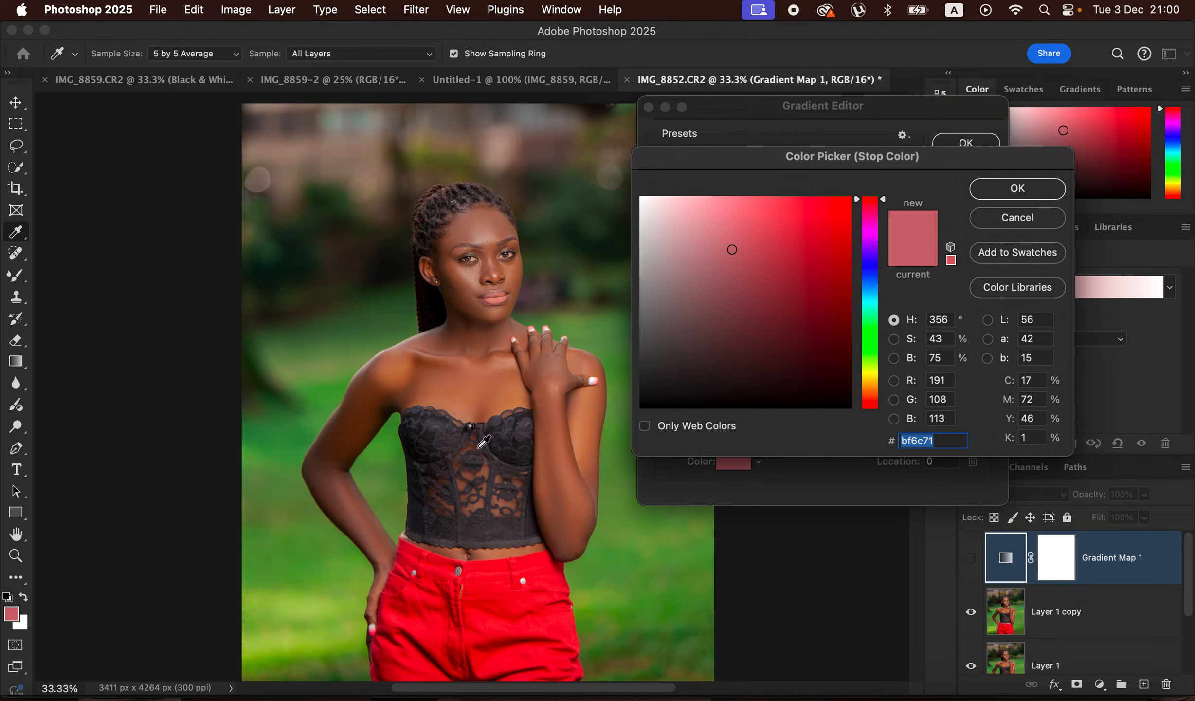
left_click(474, 320)
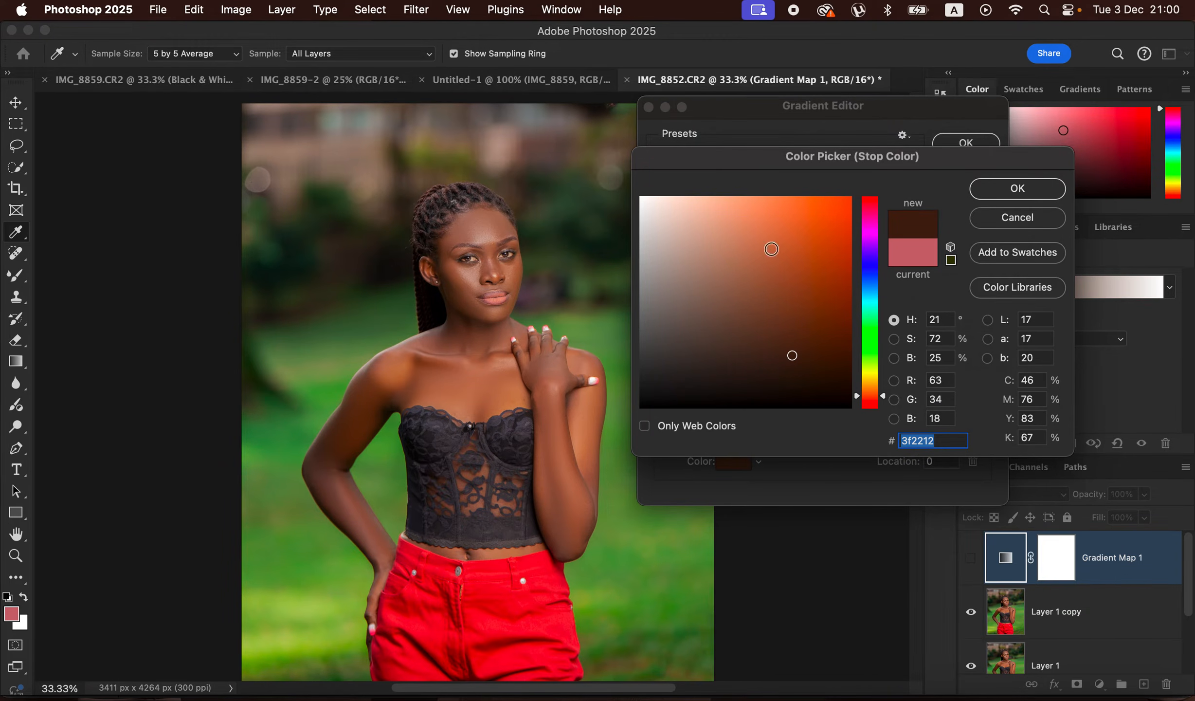
left_click(1020, 188)
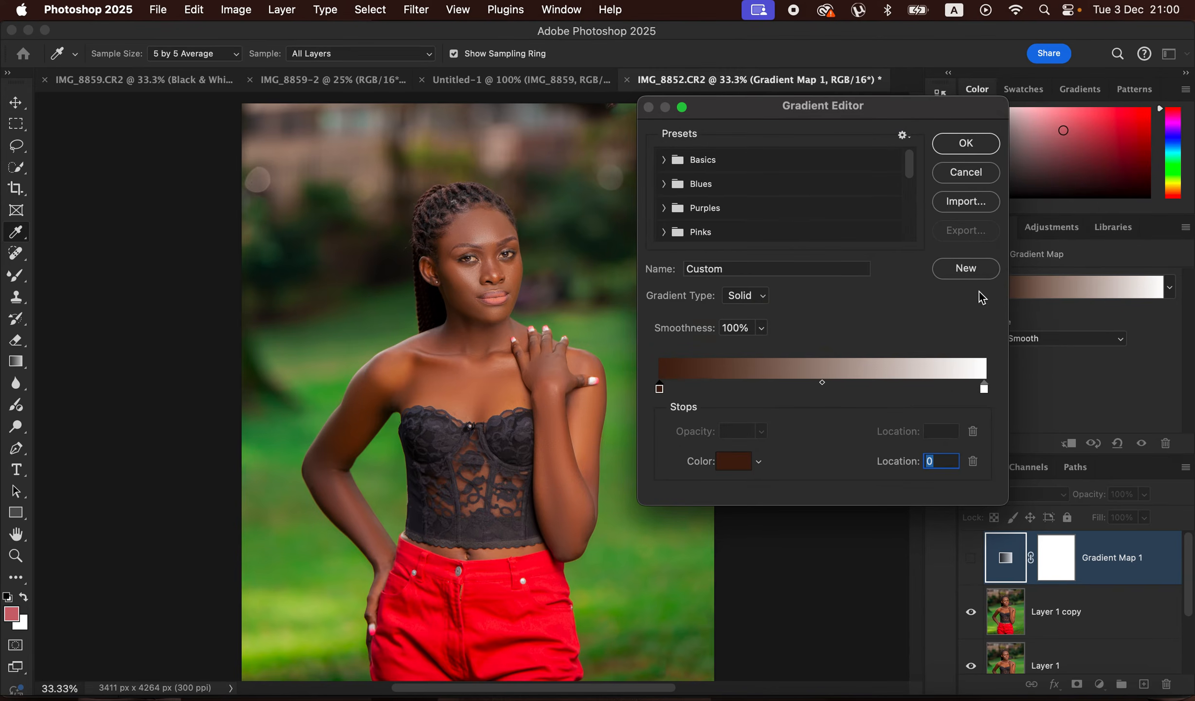
- Set the gradient's light end stop to the highlight skin colour #bf9785 sampled from the cheek
left_click(985, 390)
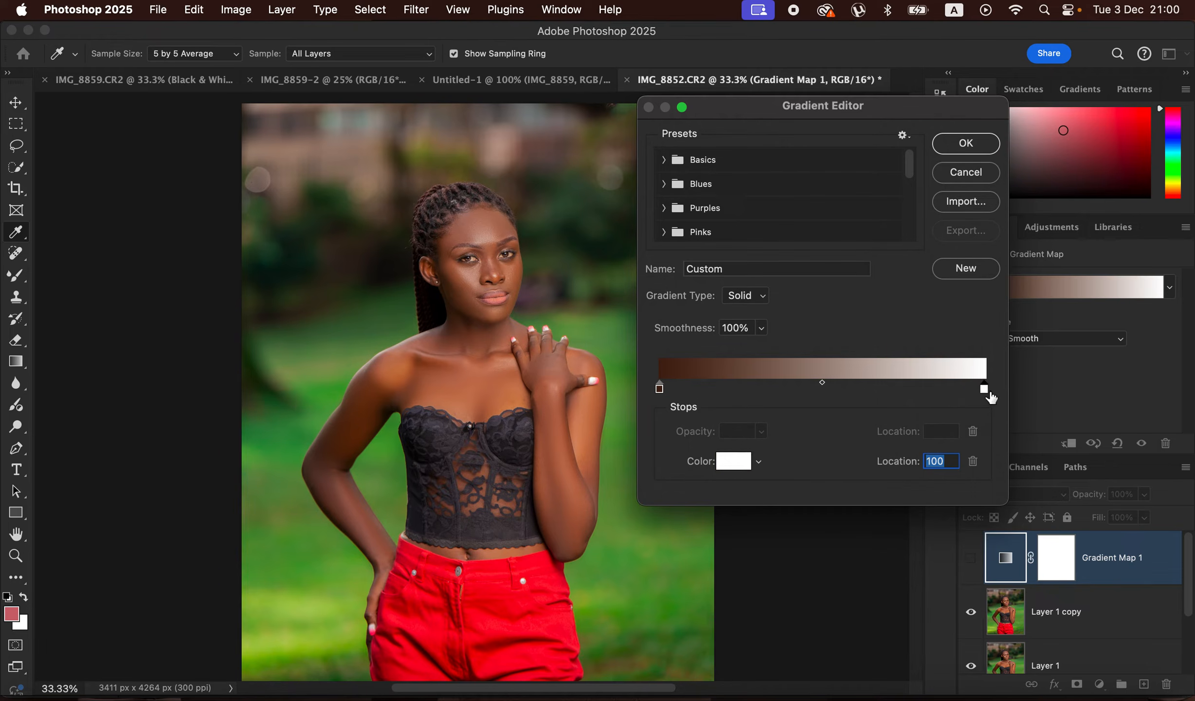
left_click(734, 461)
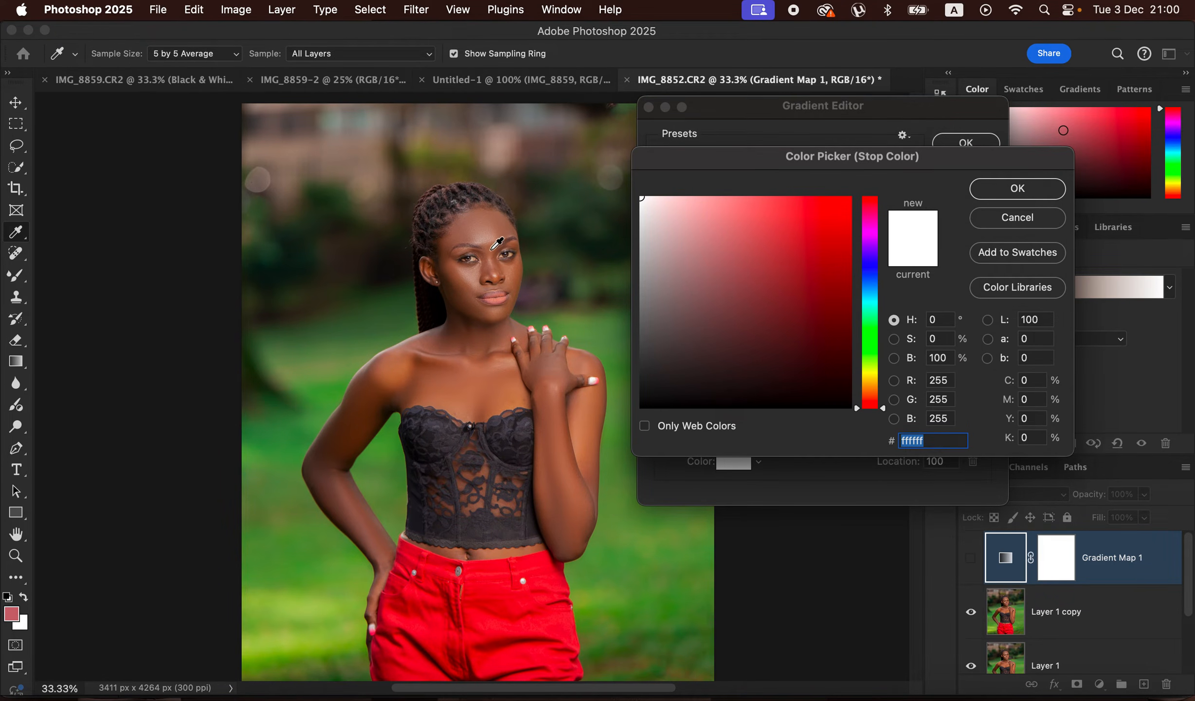
left_click(473, 281)
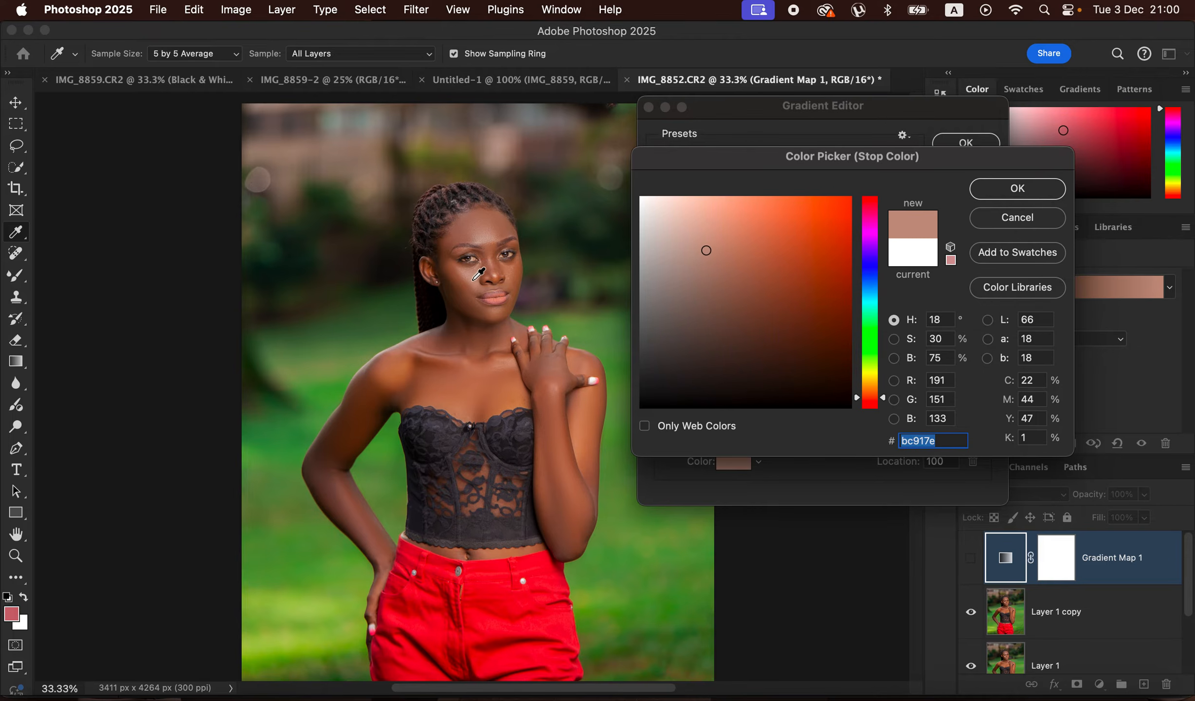
left_click(1047, 193)
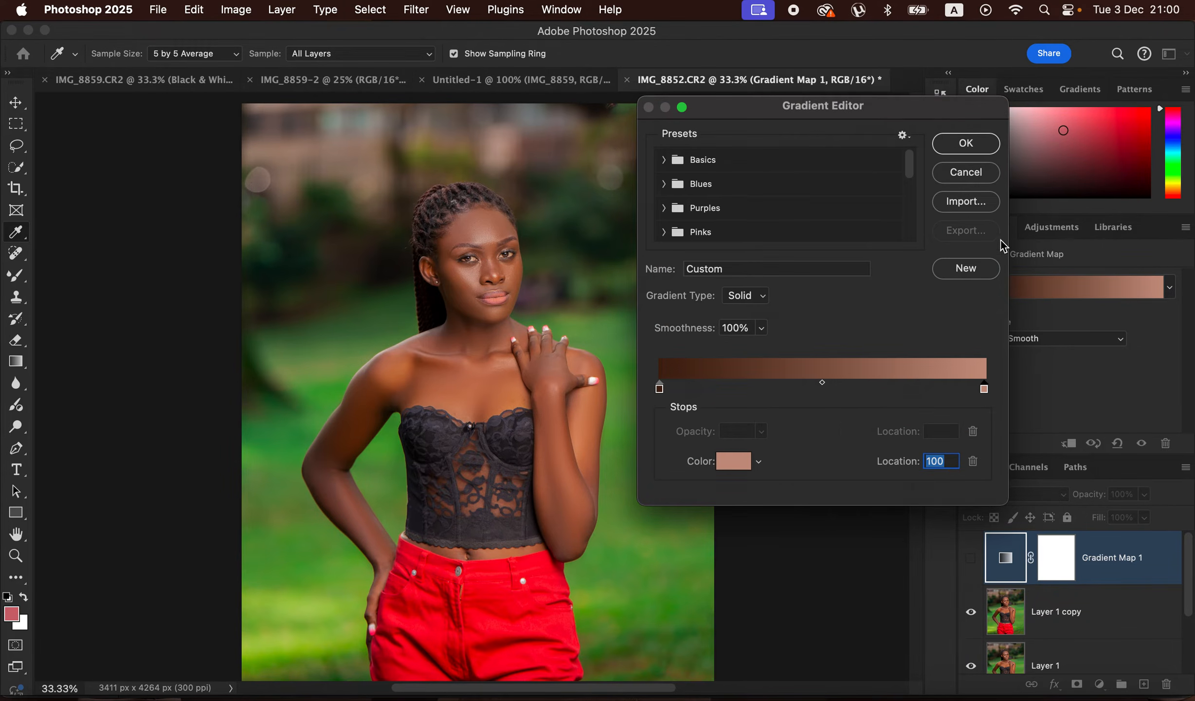
- Add a middle gradient stop at location 50 with the midtone skin colour #8f5336 sampled near the collarbone, and accept the gradient
left_click(814, 387)
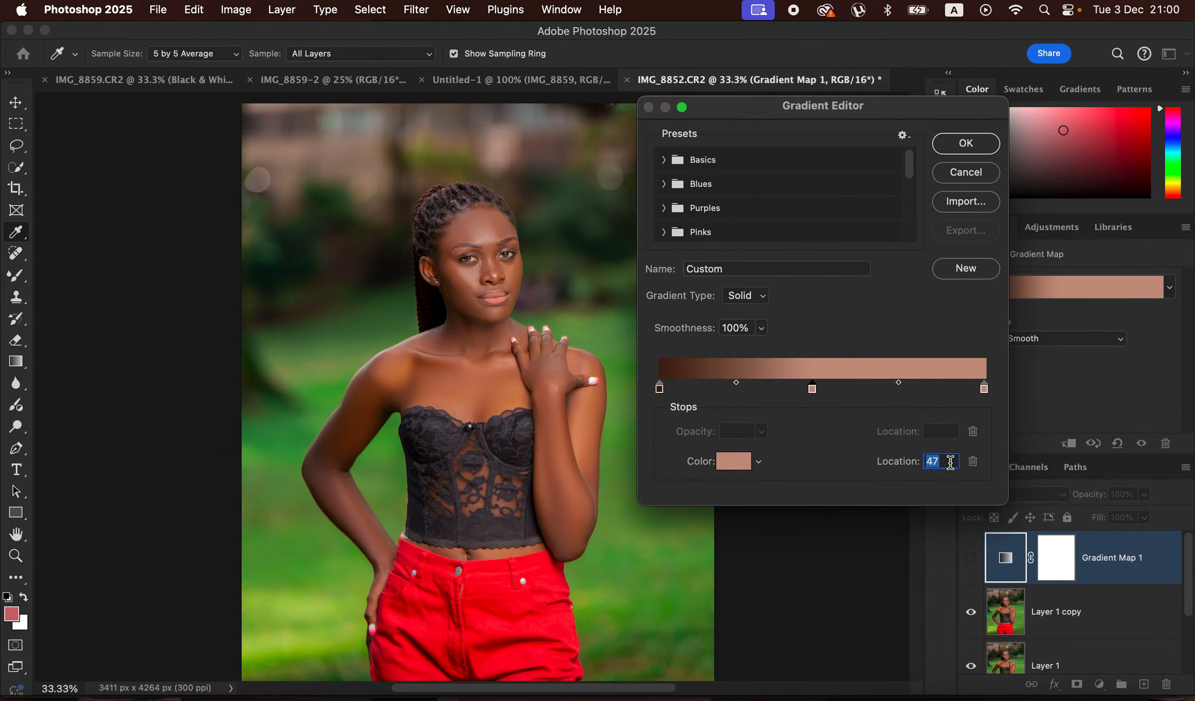
type("50")
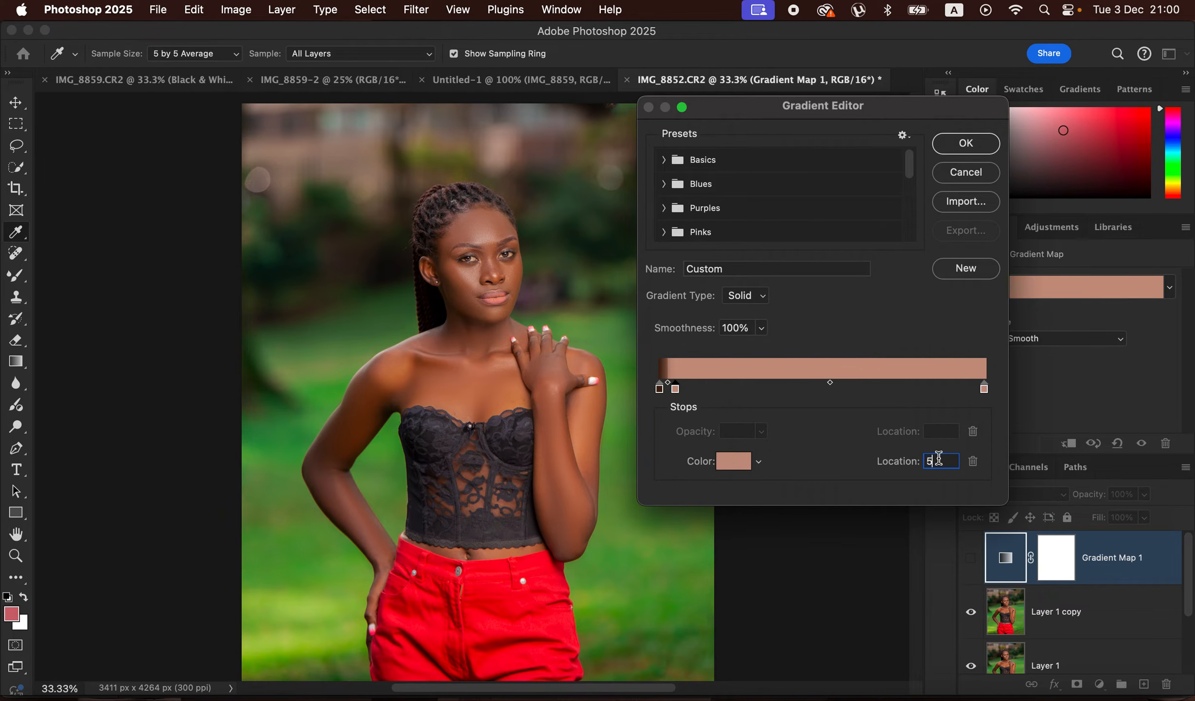
left_click(735, 463)
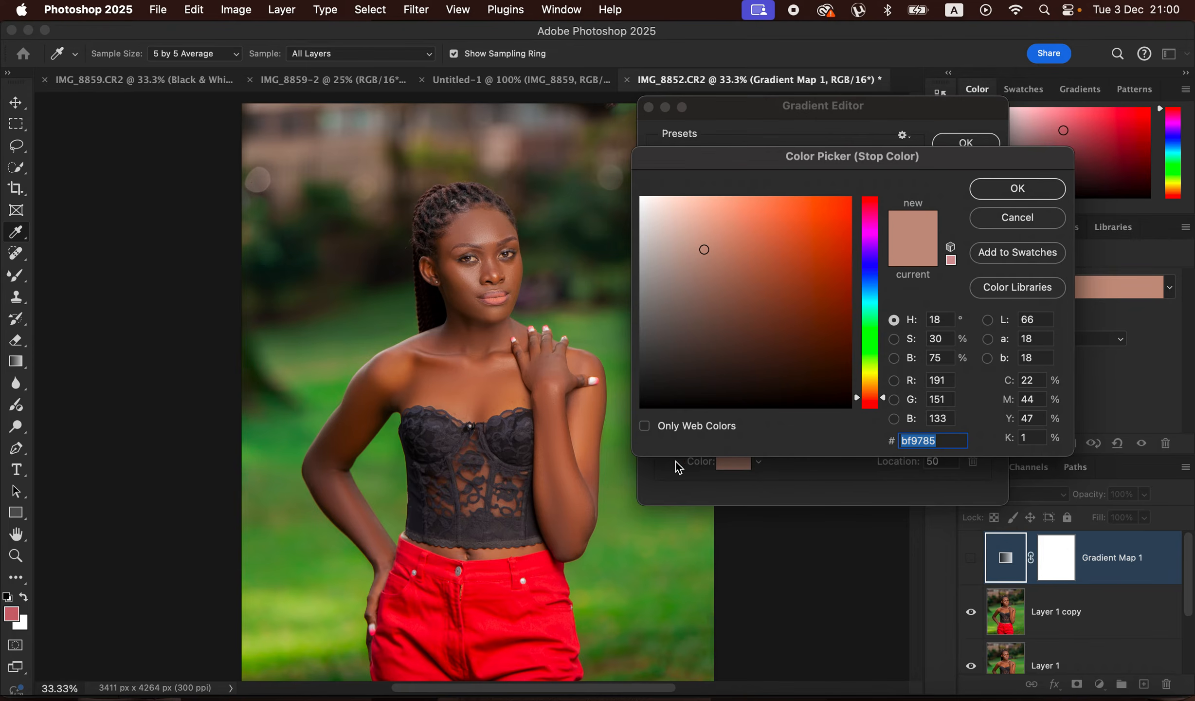
left_click(406, 376)
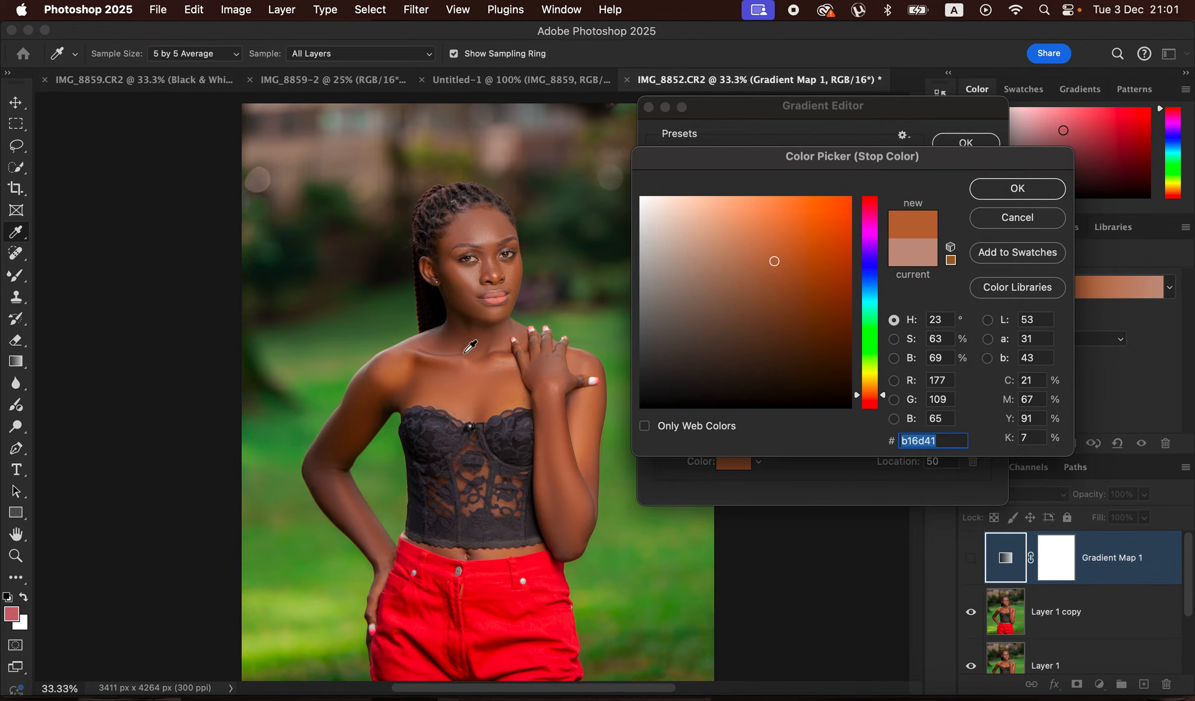
left_click(503, 391)
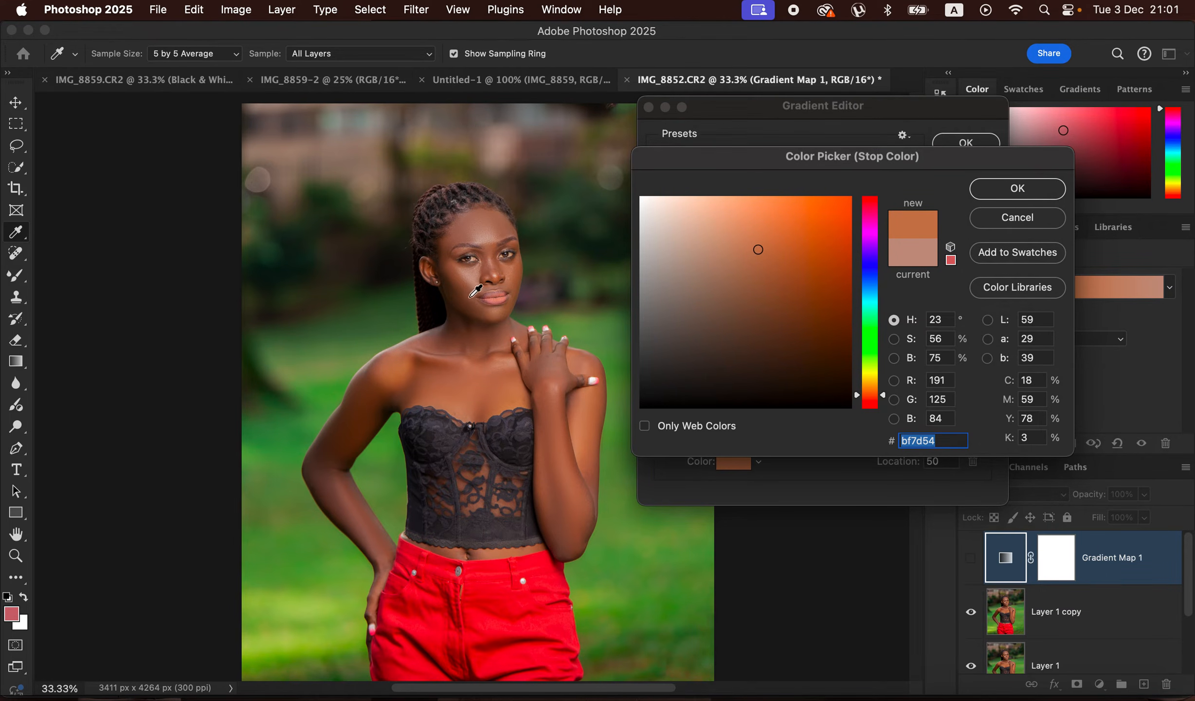
left_click(406, 361)
left_click(418, 355)
left_click(420, 364)
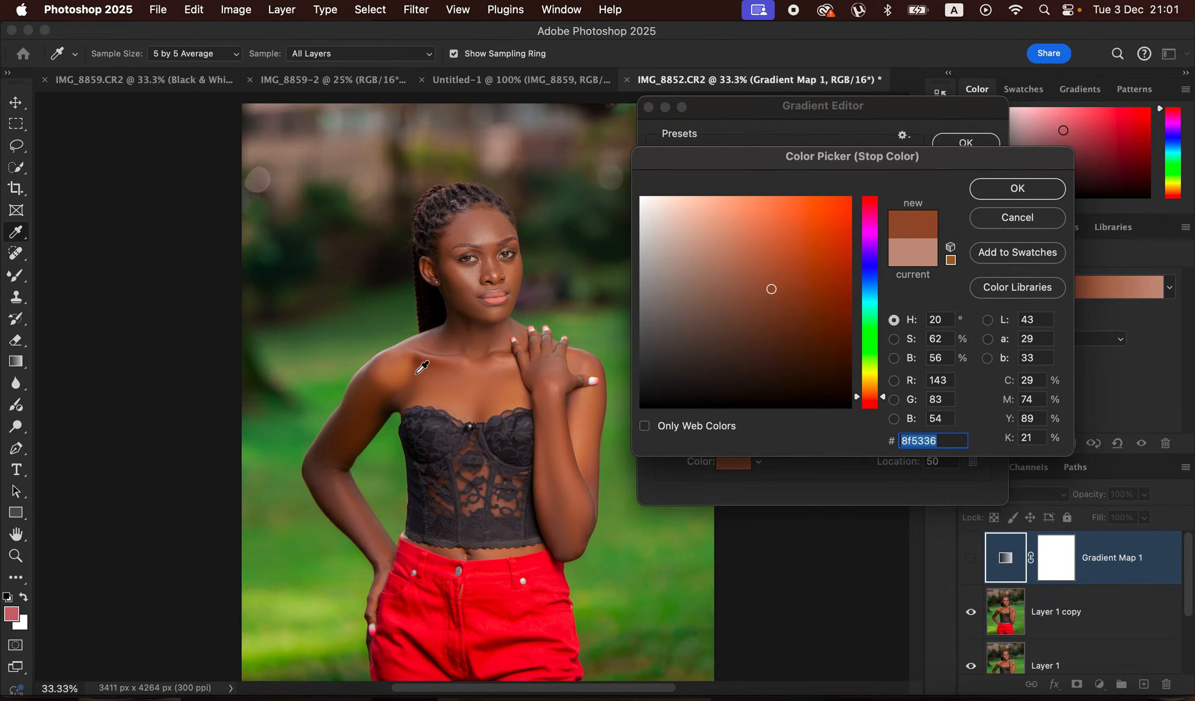
left_click(1021, 188)
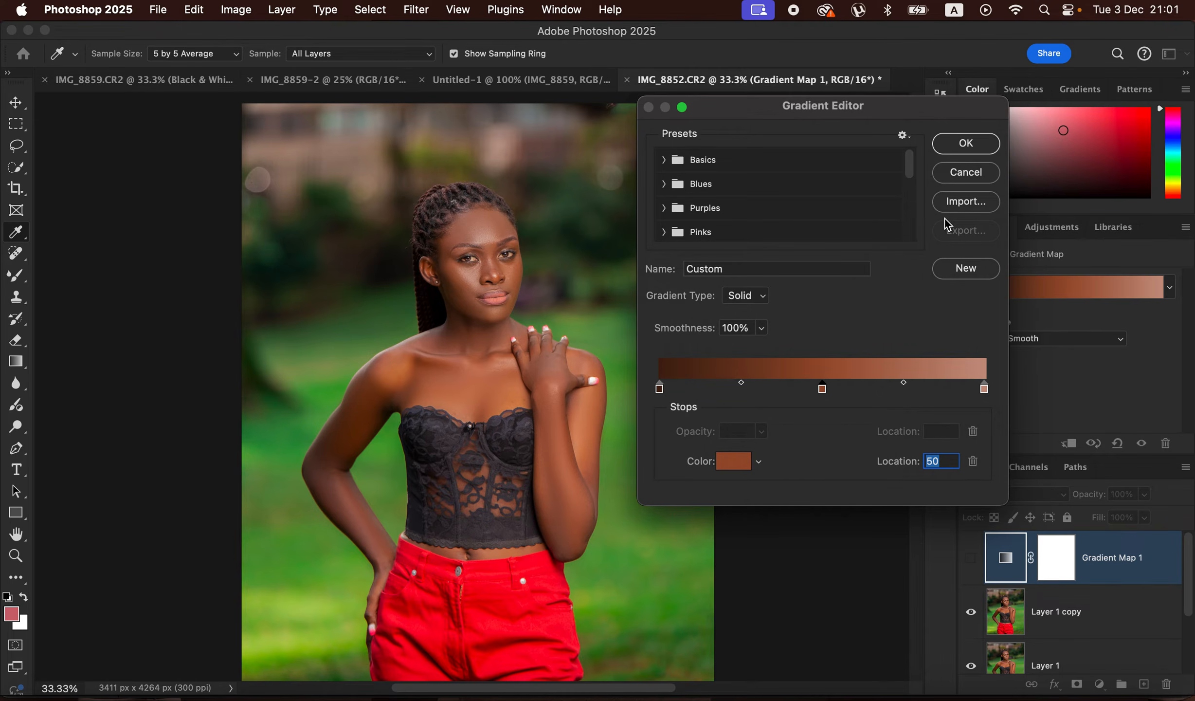
left_click(967, 145)
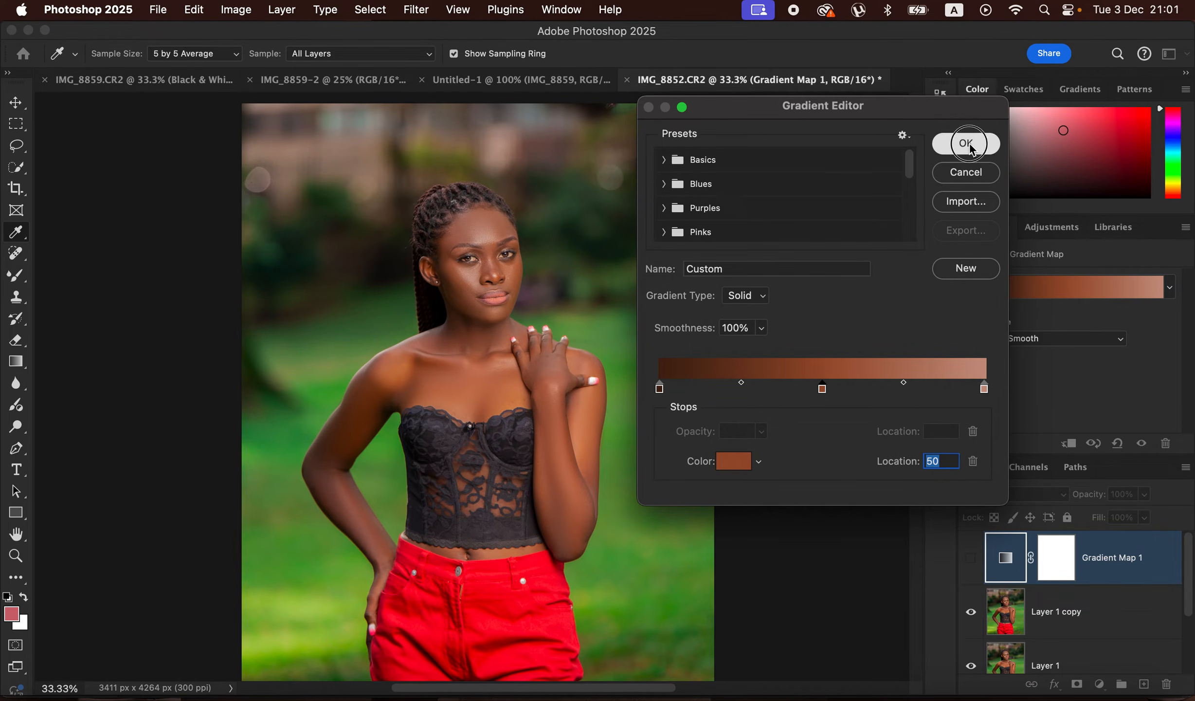
- Show the Gradient Map layer with the Color blend mode and put it in a new, collapsed group
left_click(971, 559)
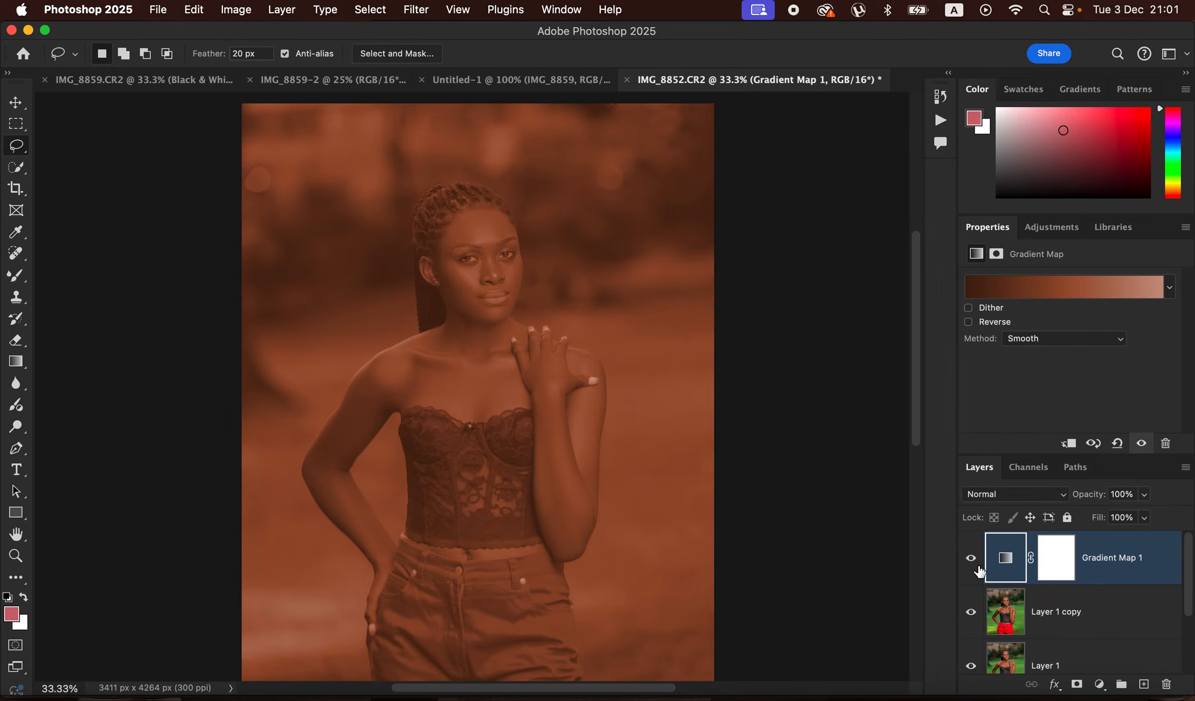
left_click(1017, 495)
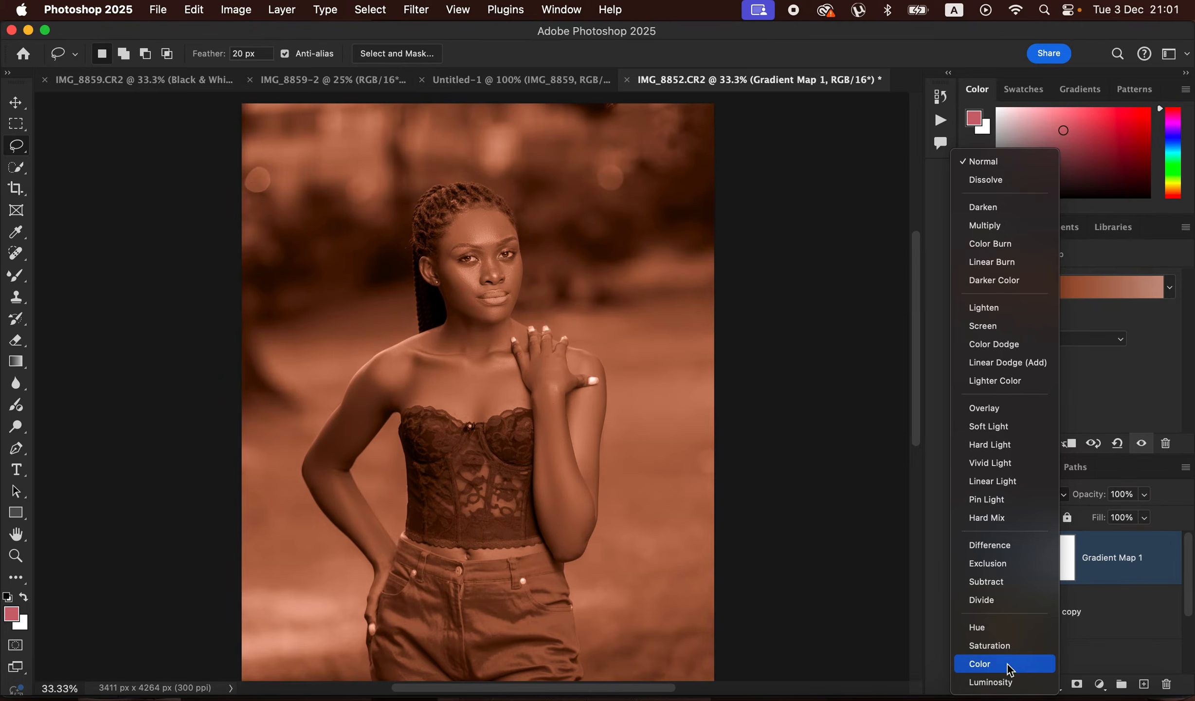
left_click(1008, 664)
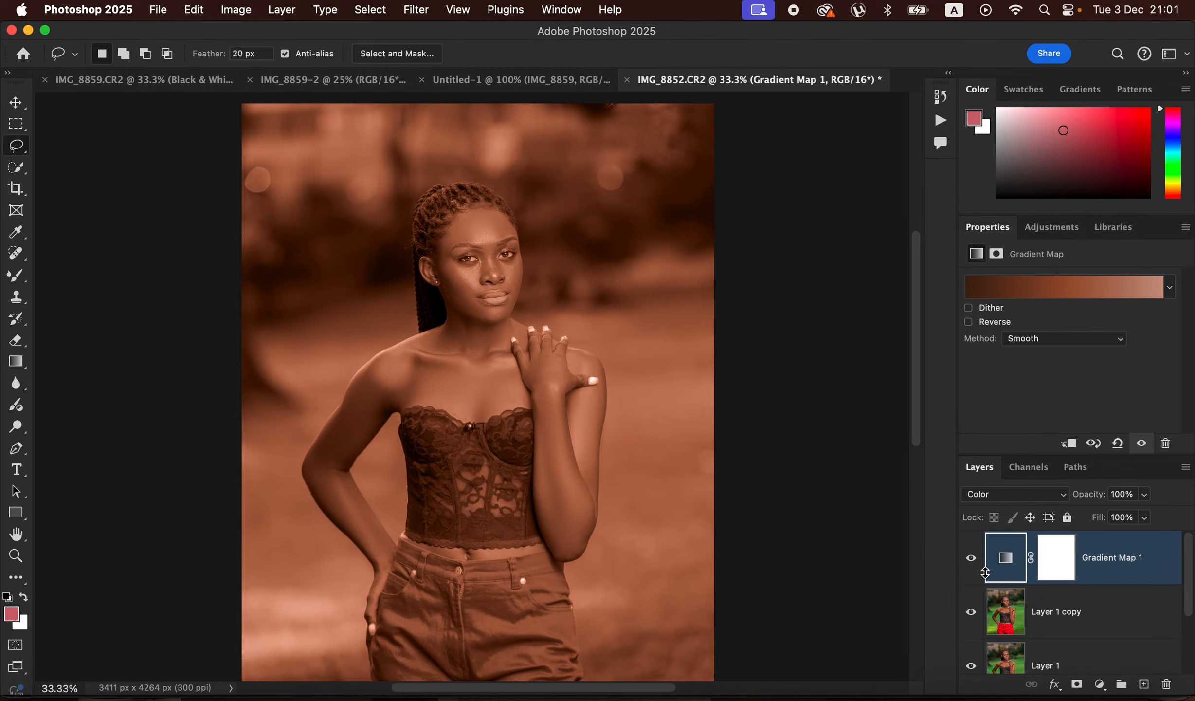
left_click_drag(1129, 573, 1122, 685)
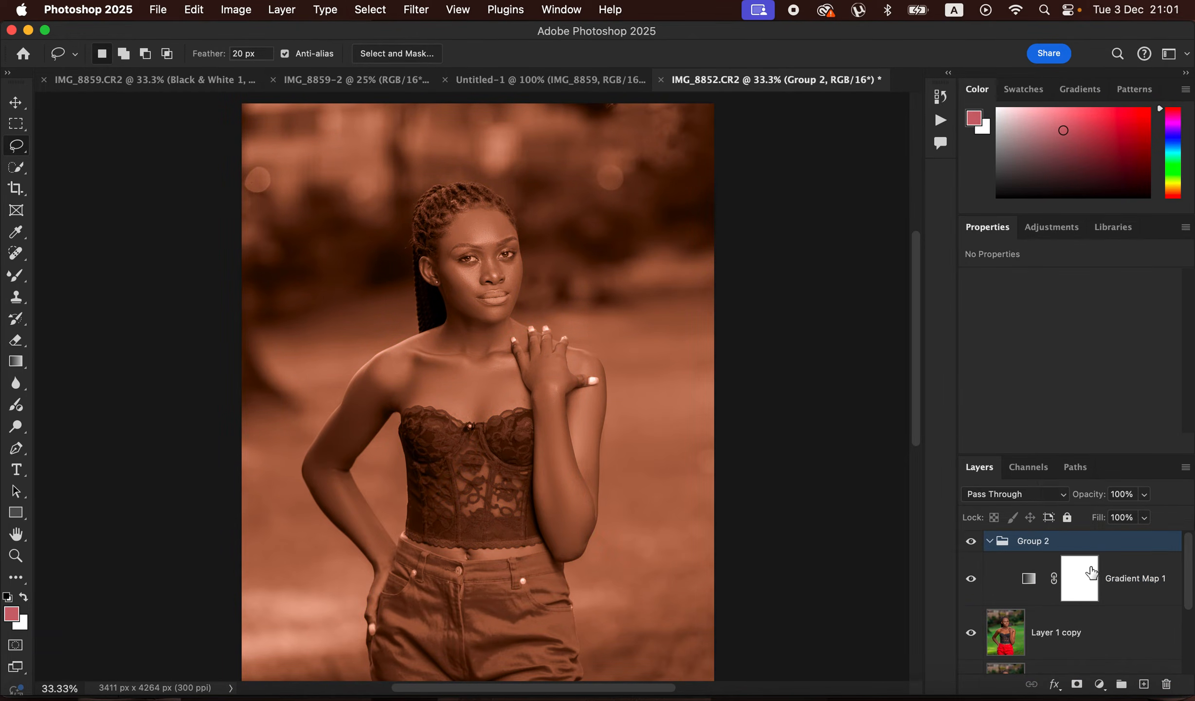
left_click(990, 541)
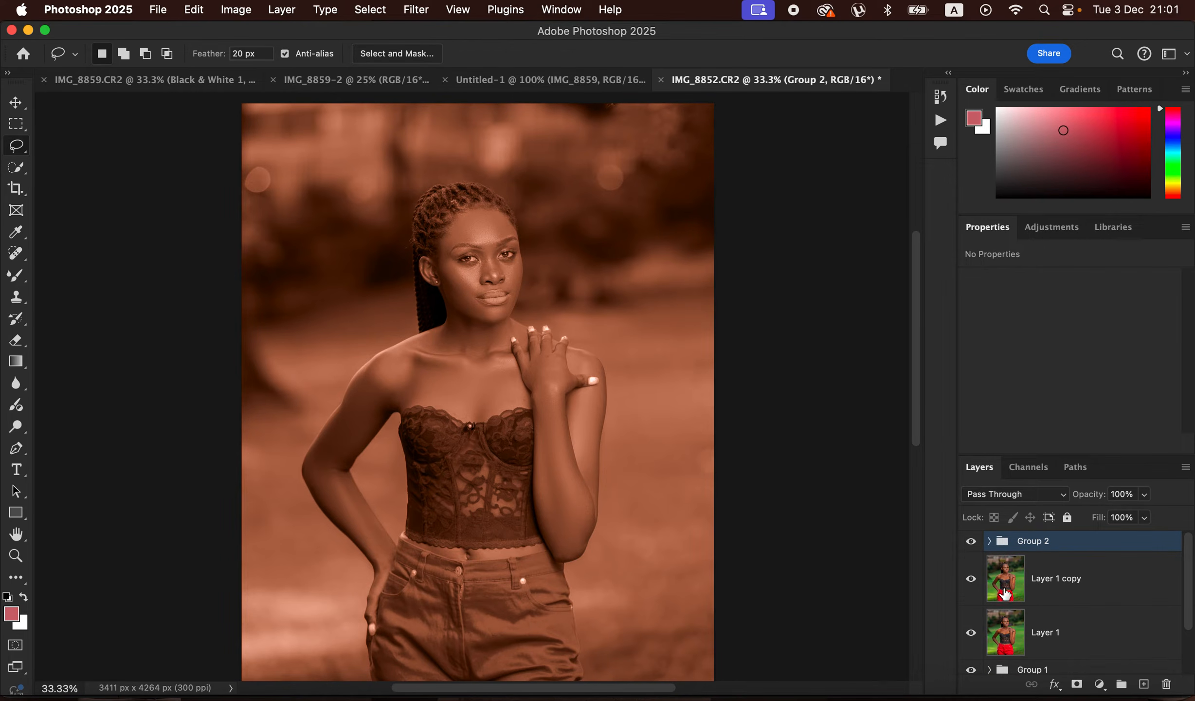
- Select the subject from Layer 1 copy, turn the selection into a layer mask, and move that mask onto Group 2
left_click(1062, 594)
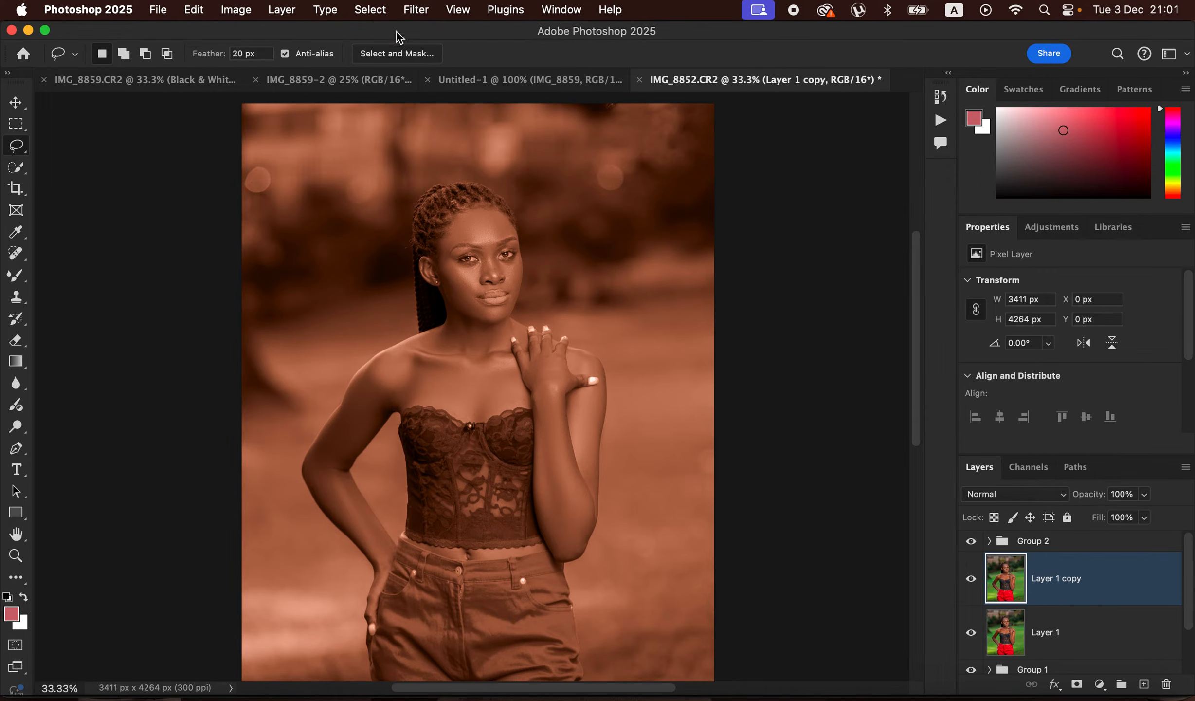
left_click(418, 10)
left_click(375, 11)
left_click(377, 13)
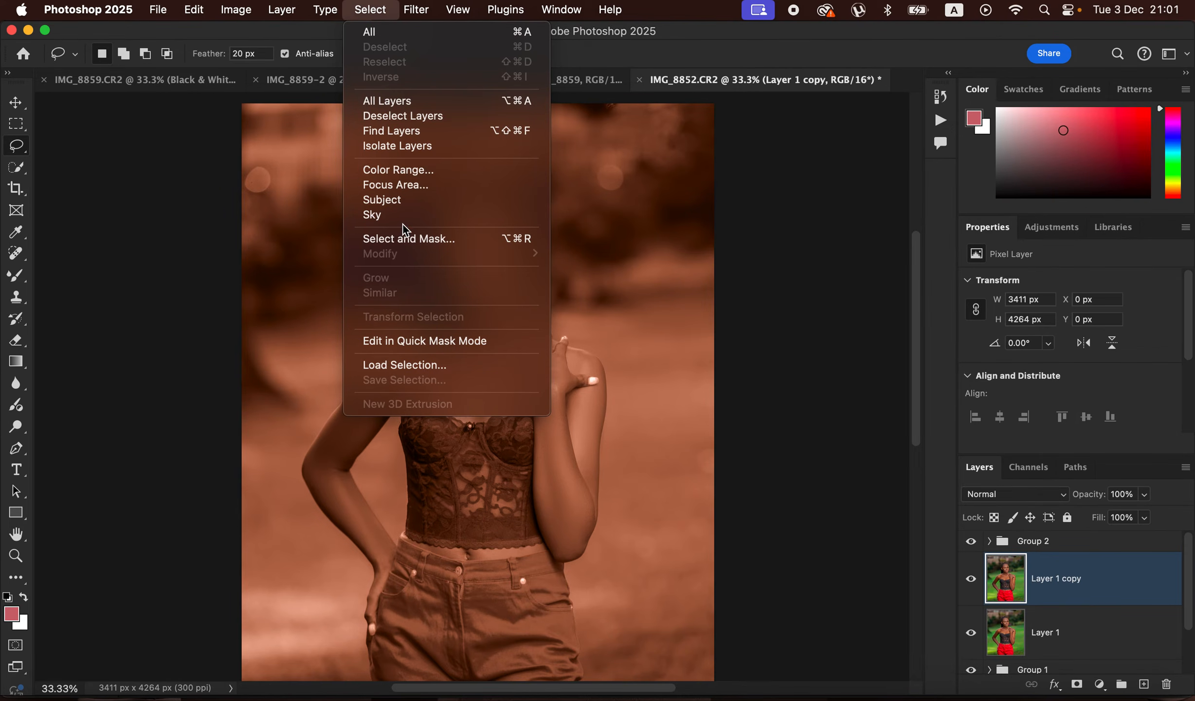
left_click(404, 200)
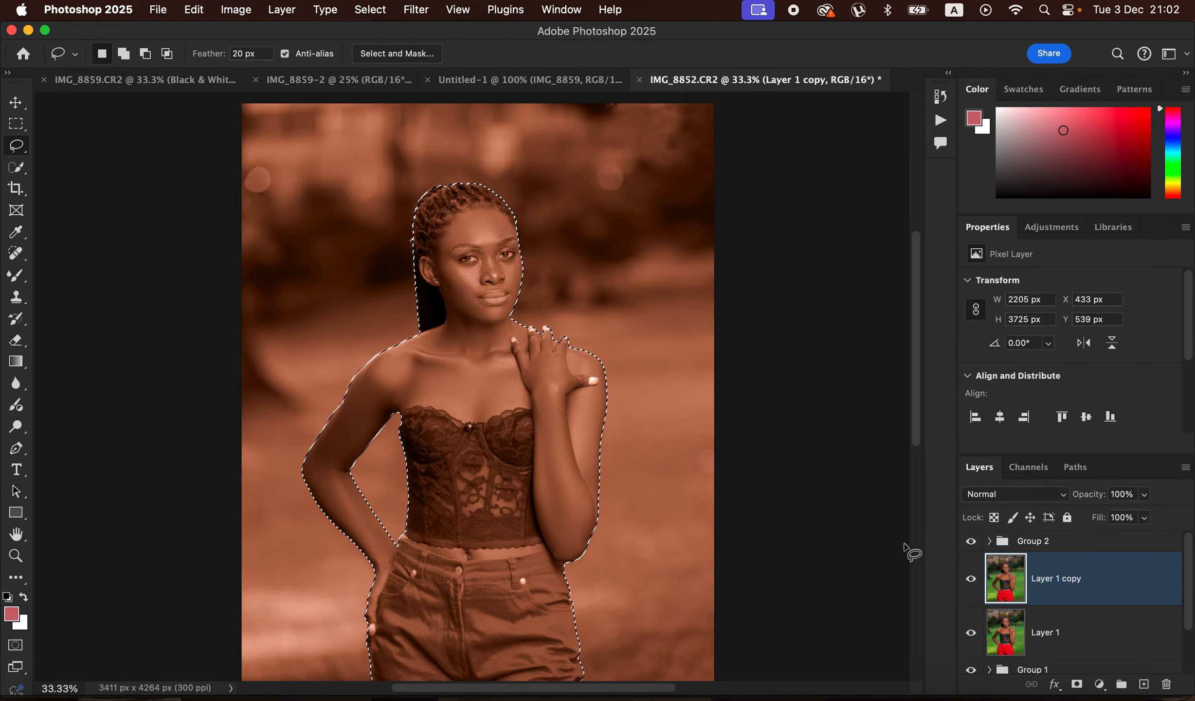
left_click(1078, 687)
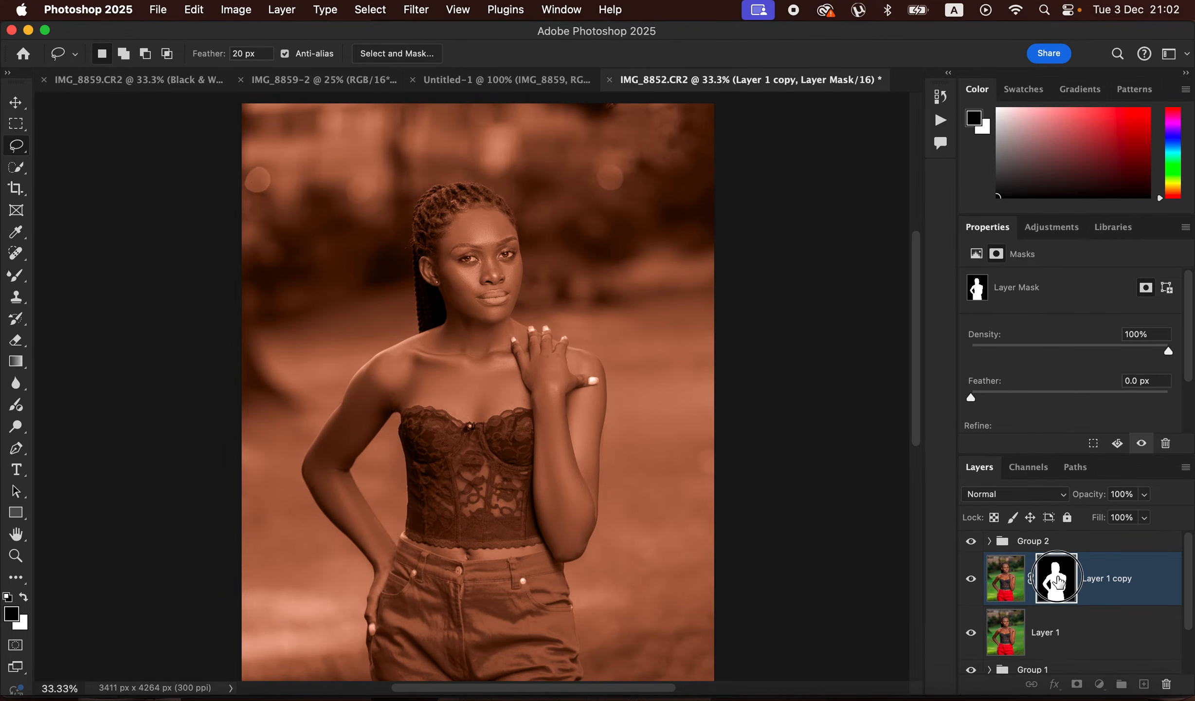
left_click_drag(1057, 581, 1064, 554)
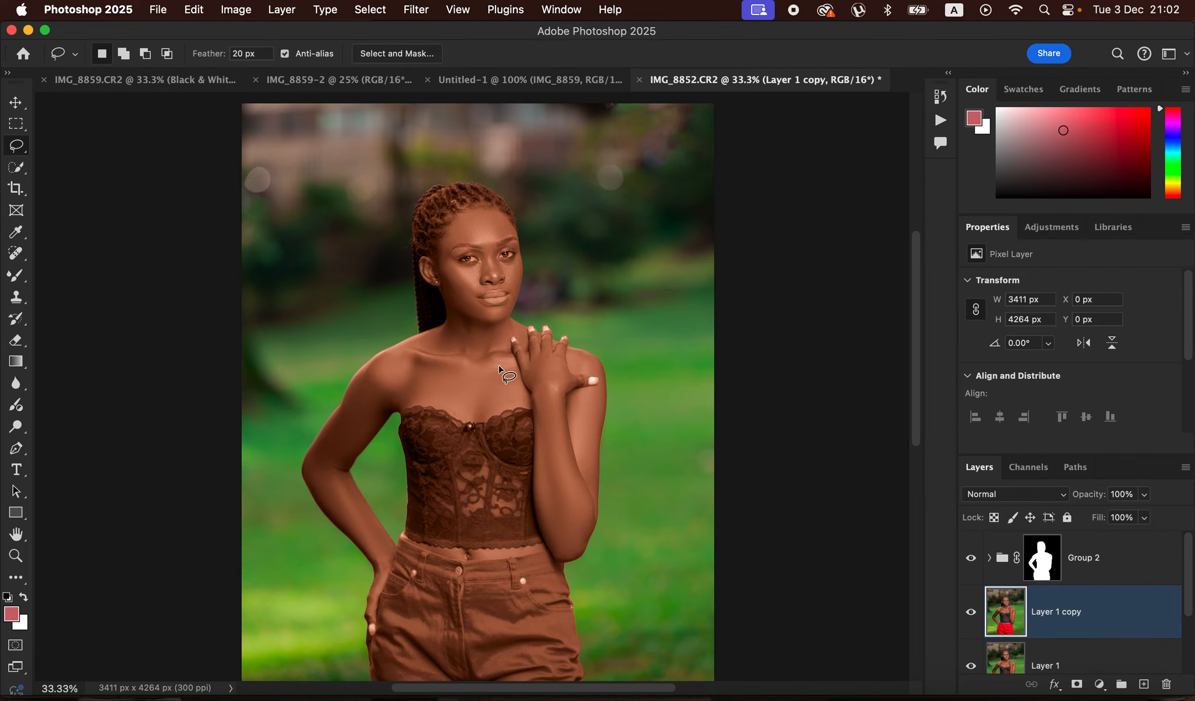
- Paint the braided hair out of Group 2's mask with a 300 px soft round black brush
left_click(1045, 565)
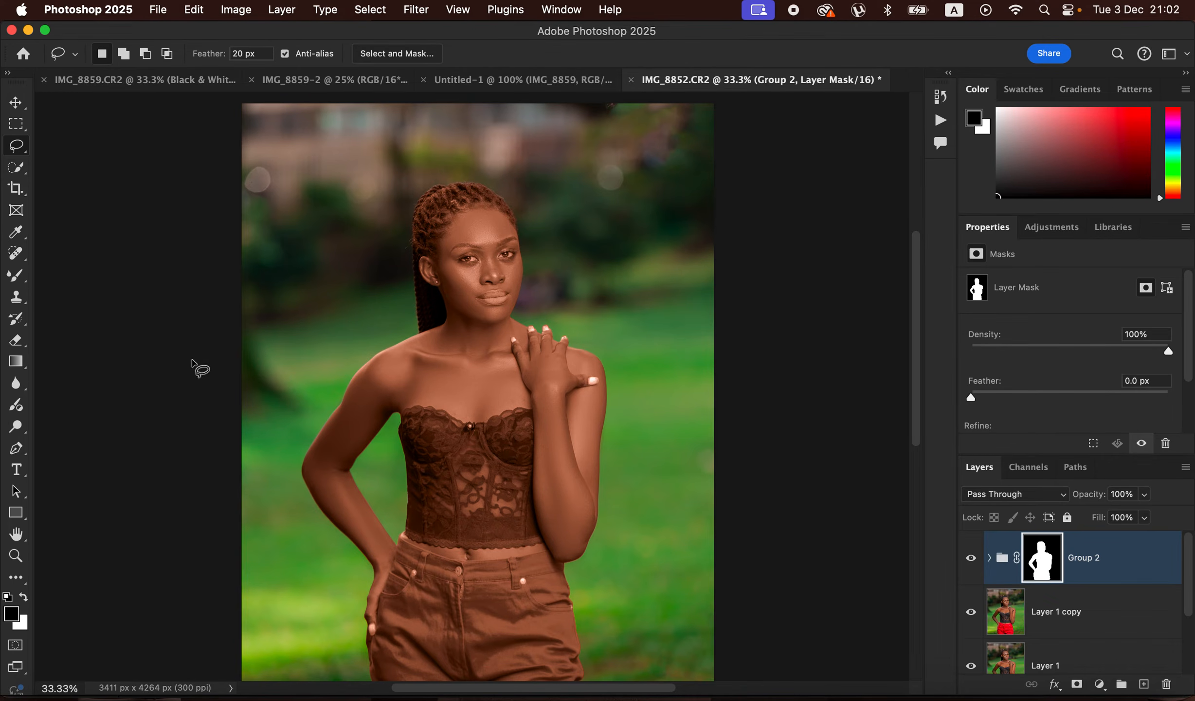
left_click_drag(17, 275, 89, 273)
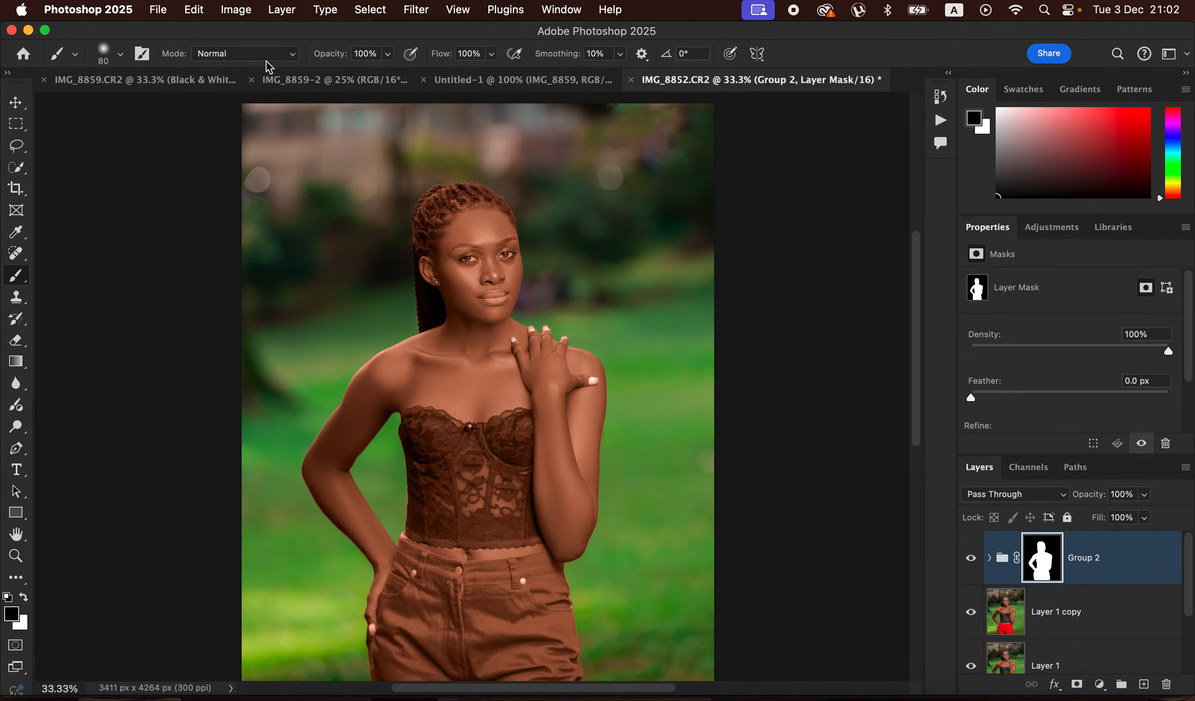
left_click(120, 56)
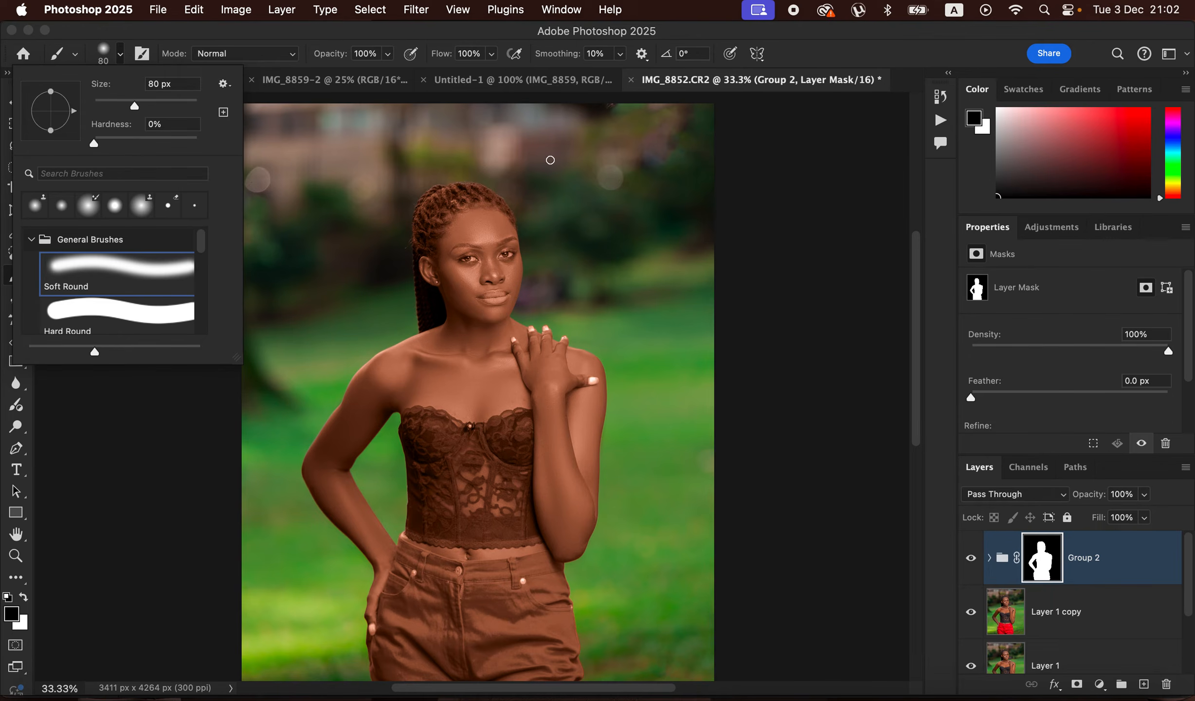
left_click(835, 50)
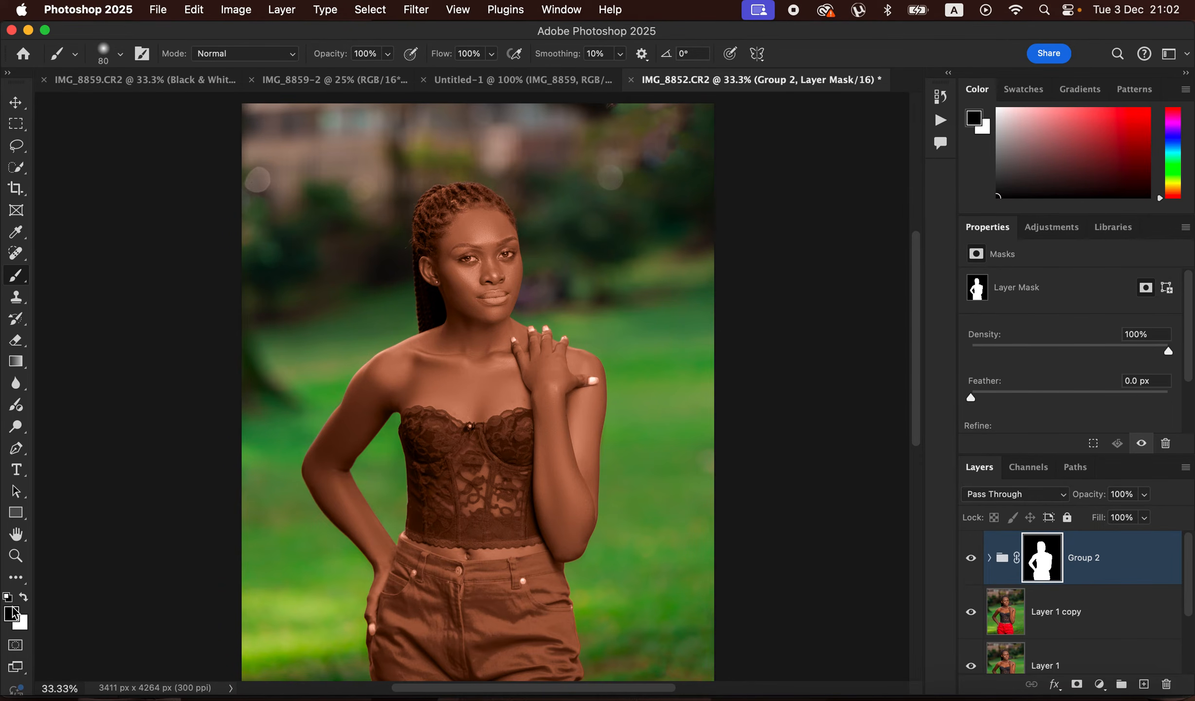
key("x")
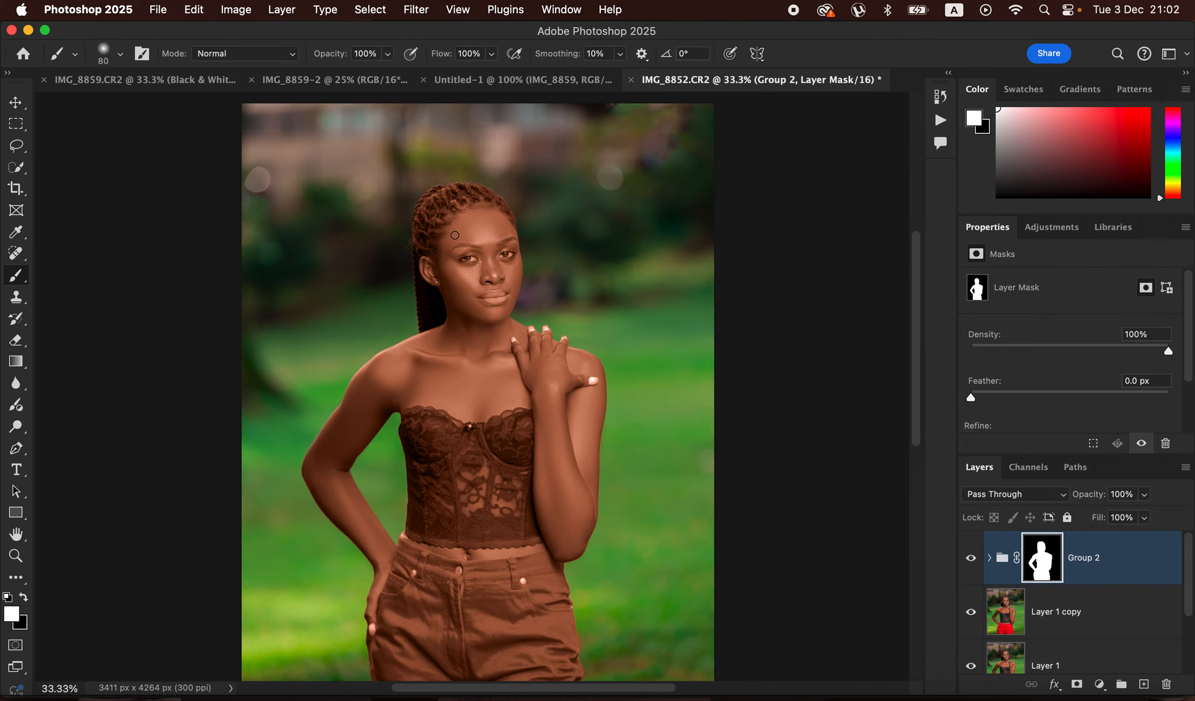
left_click(24, 597)
key("bracketright")
key("bracketright")
key("bracketright")
key("bracketright")
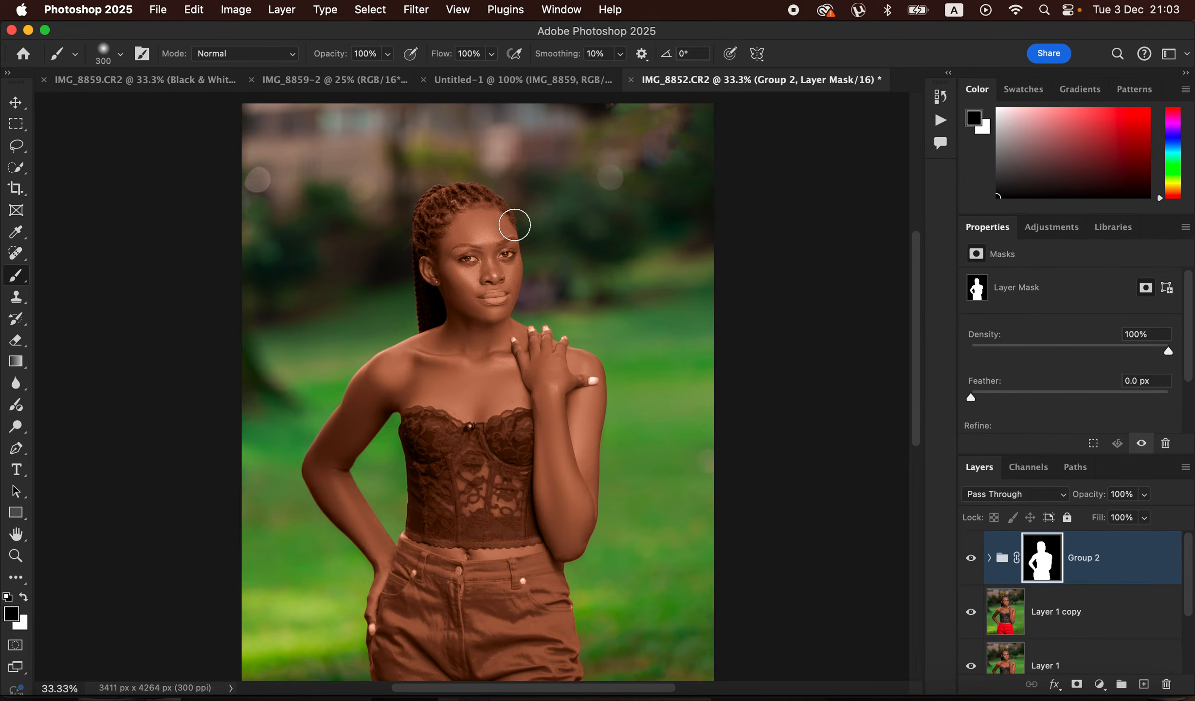
mouse_move(459, 186)
left_mouse_down()
mouse_move(426, 223)
mouse_move(448, 193)
mouse_move(523, 197)
mouse_move(441, 195)
mouse_move(400, 256)
mouse_move(423, 306)
mouse_move(395, 267)
mouse_move(462, 184)
left_mouse_up()
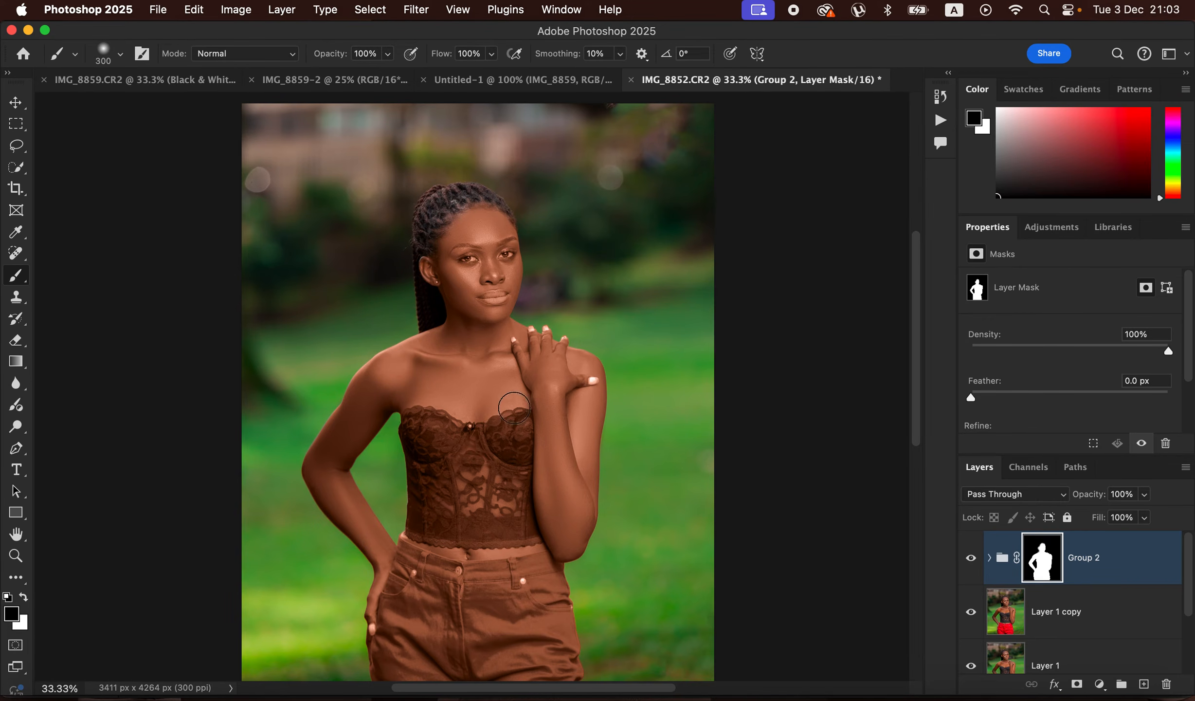
- Paint the lace corset and the red shorts out of Group 2's mask, using a 150 px brush for the edges
mouse_move(440, 429)
left_mouse_down()
mouse_move(428, 519)
mouse_move(474, 529)
mouse_move(492, 515)
mouse_move(475, 471)
mouse_move(446, 473)
mouse_move(515, 432)
mouse_move(522, 520)
mouse_move(500, 529)
mouse_move(519, 531)
mouse_move(485, 510)
mouse_move(494, 468)
left_mouse_up()
key("bracketleft")
key("bracketleft")
key("bracketleft")
key("bracketleft")
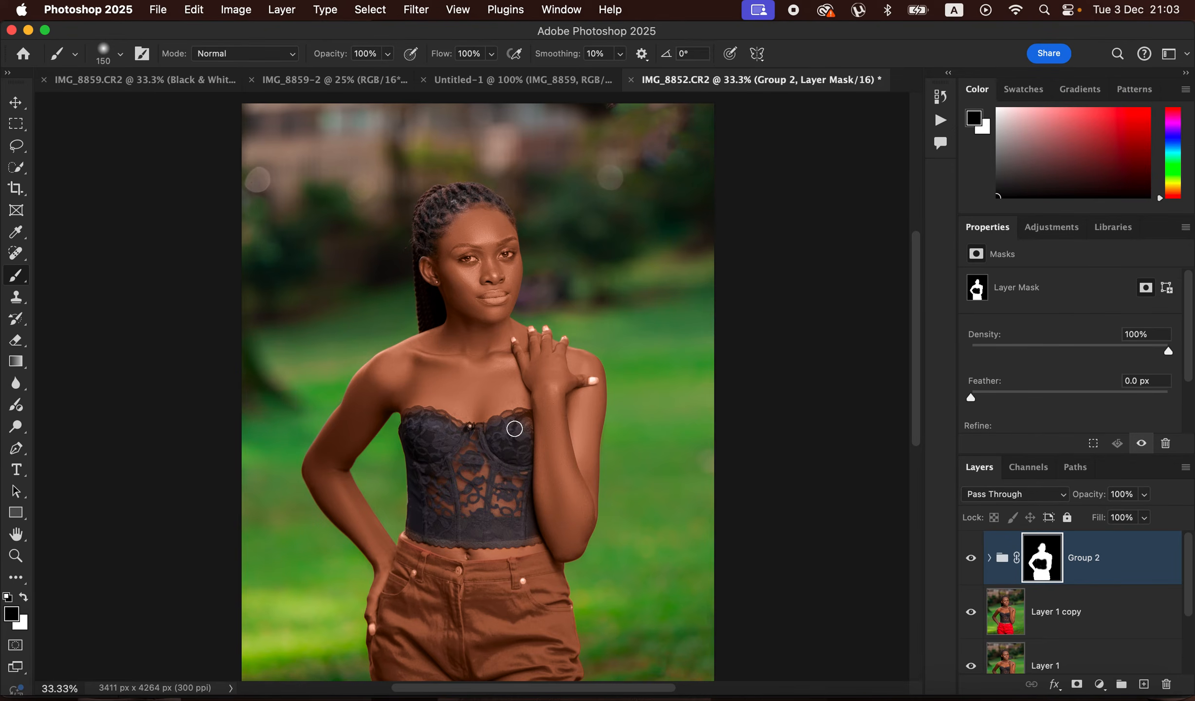
mouse_move(524, 424)
left_mouse_down()
mouse_move(474, 437)
mouse_move(410, 419)
left_mouse_up()
mouse_move(400, 541)
left_mouse_down()
mouse_move(471, 579)
mouse_move(411, 566)
mouse_move(378, 652)
mouse_move(385, 677)
mouse_move(417, 641)
mouse_move(418, 598)
mouse_move(429, 625)
mouse_move(471, 590)
mouse_move(447, 579)
mouse_move(546, 565)
mouse_move(572, 659)
mouse_move(554, 671)
mouse_move(542, 599)
mouse_move(520, 620)
mouse_move(507, 671)
mouse_move(503, 599)
mouse_move(459, 679)
mouse_move(459, 626)
mouse_move(430, 653)
mouse_move(550, 661)
mouse_move(505, 681)
mouse_move(554, 675)
mouse_move(525, 576)
mouse_move(539, 562)
mouse_move(450, 571)
mouse_move(490, 575)
mouse_move(470, 636)
mouse_move(447, 617)
mouse_move(464, 608)
mouse_move(564, 680)
mouse_move(562, 661)
mouse_move(482, 594)
mouse_move(404, 547)
left_mouse_up()
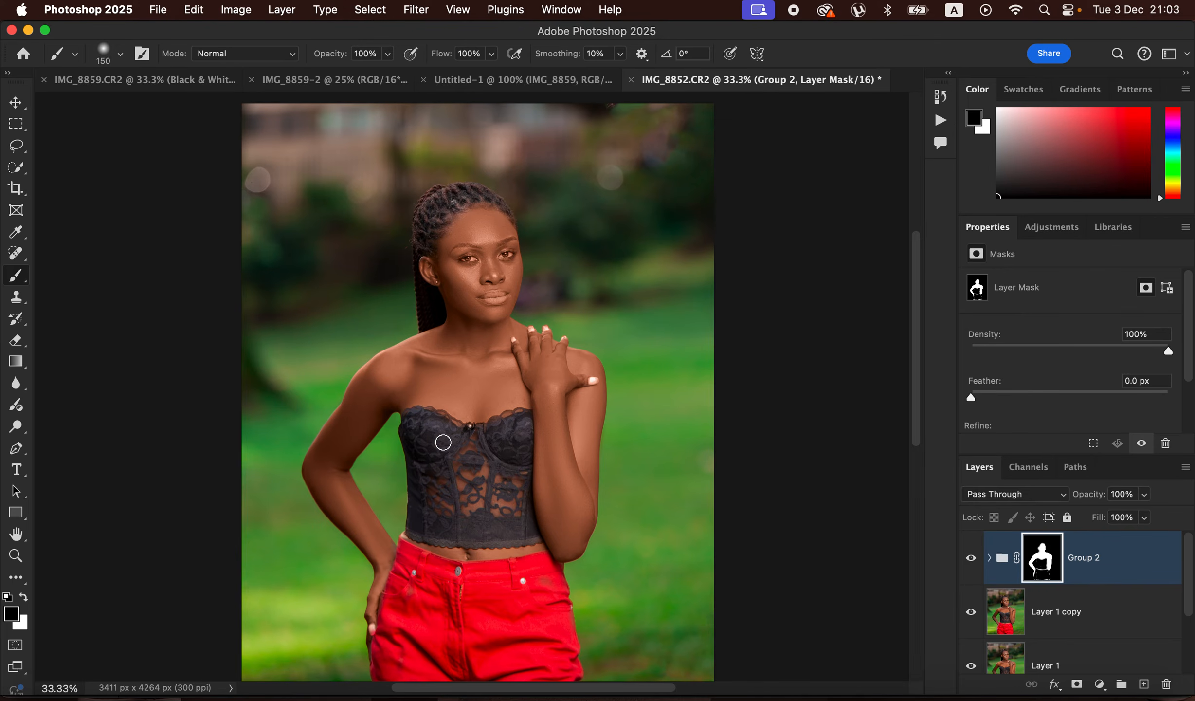
- Restore the original colour of the raised hand's fingernails by masking them out of Group 2 with a 45 px brush
key("super+equal")
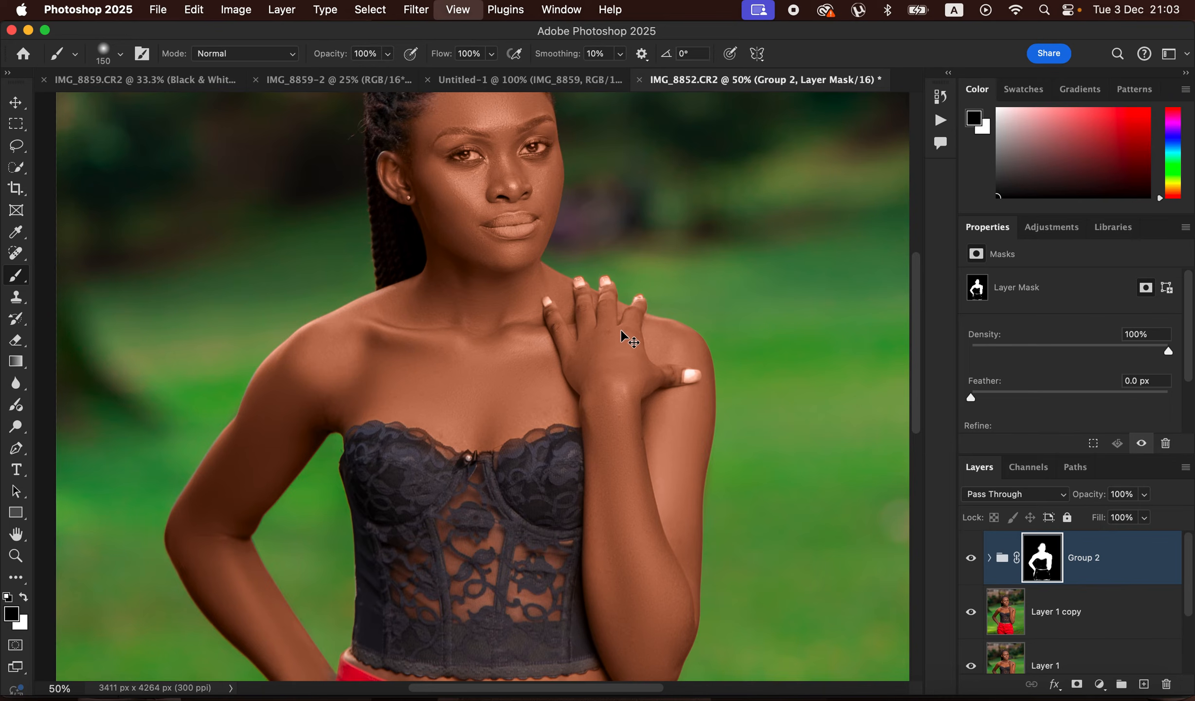
key("super+equal")
key("bracketleft")
key("bracketleft")
key("bracketleft")
key("bracketleft")
left_click_drag(715, 372, 719, 379)
left_click(659, 286)
left_click(619, 270)
left_click(590, 270)
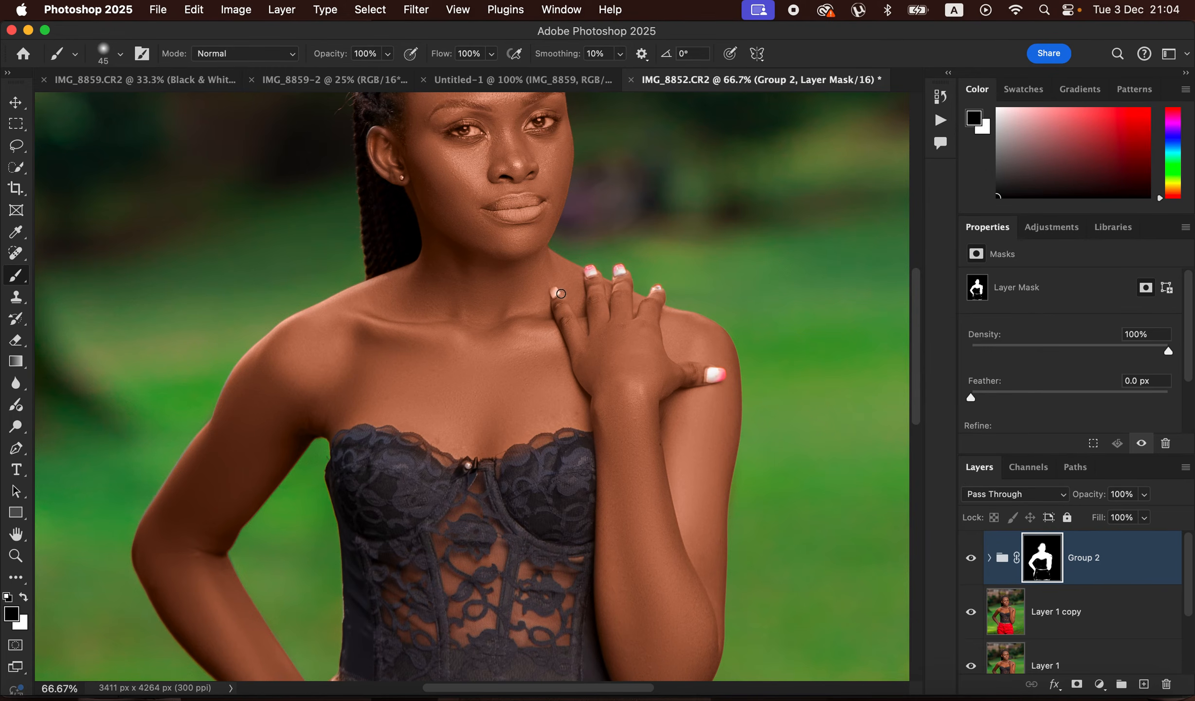
- Mask the lips, both eyes and the eyebrow area out of Group 2 to bring back their natural colour
left_click_drag(514, 212, 543, 204)
left_click_drag(467, 131, 467, 133)
left_click_drag(539, 118, 558, 131)
left_click_drag(615, 245, 630, 316)
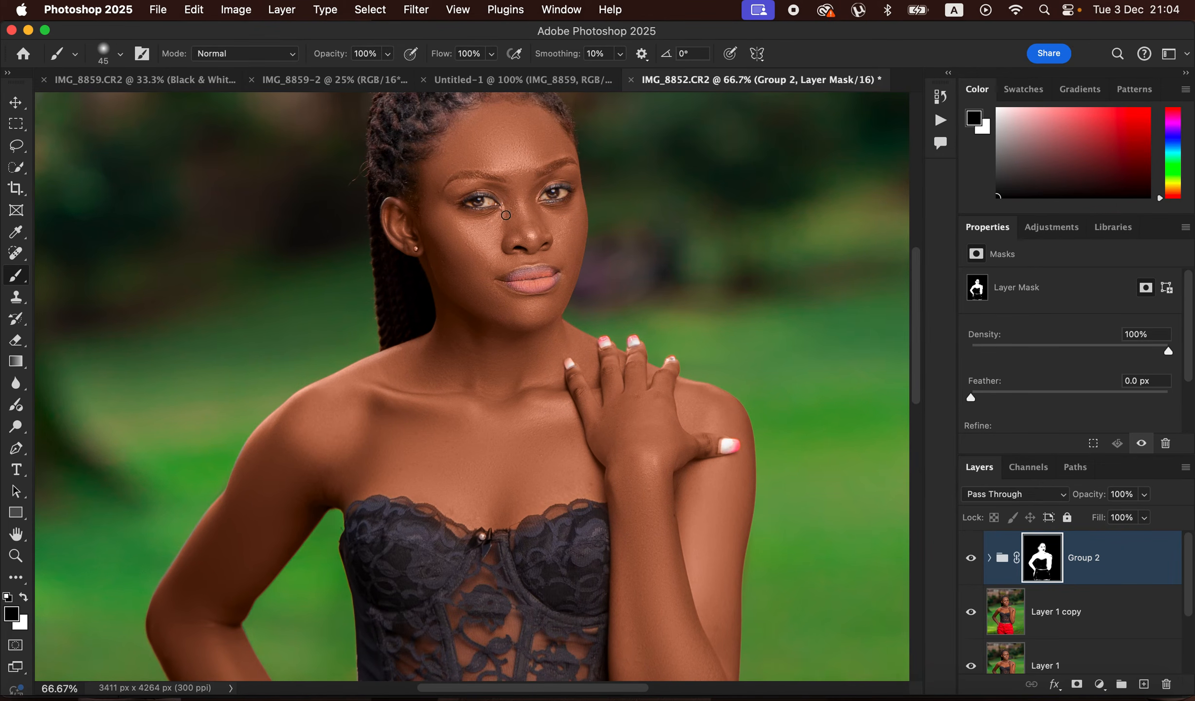
left_click_drag(453, 179, 502, 180)
- Clean up the remaining brown tint along the edges and lower part of the shorts in Group 2's mask, finishing with a 600 px brush
left_click_drag(641, 542, 664, 273)
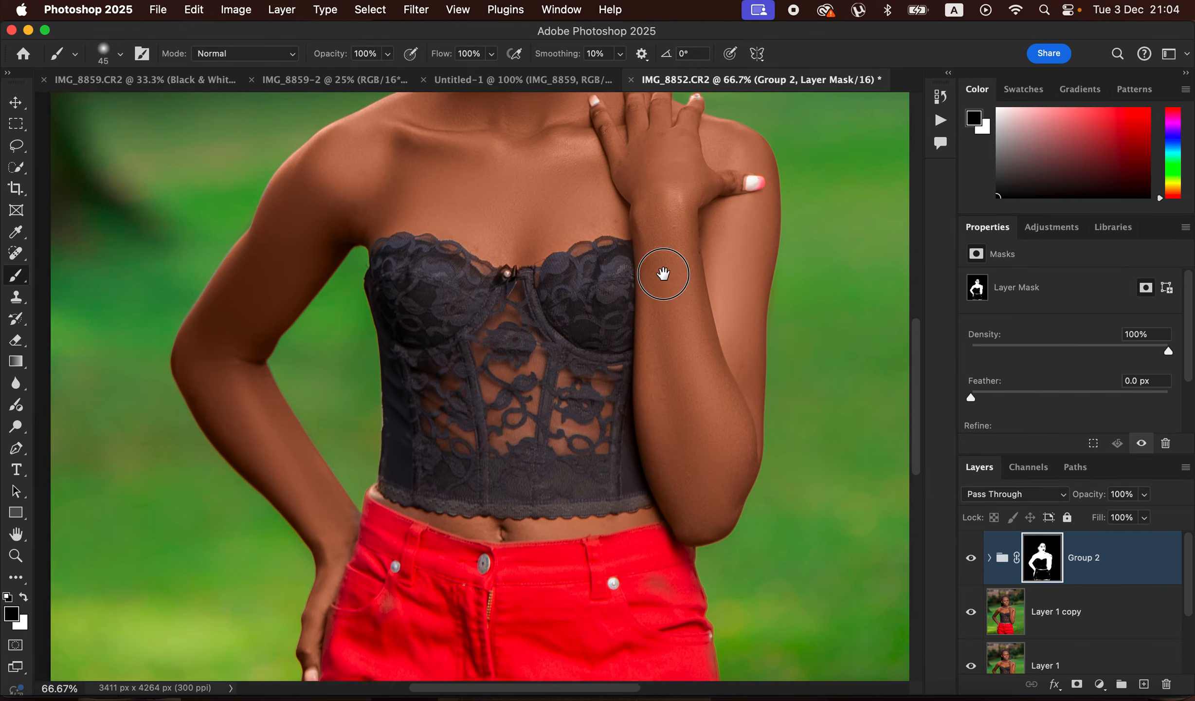
mouse_move(377, 545)
left_mouse_down()
mouse_move(369, 614)
mouse_move(392, 585)
mouse_move(365, 605)
mouse_move(335, 600)
mouse_move(328, 652)
left_mouse_up()
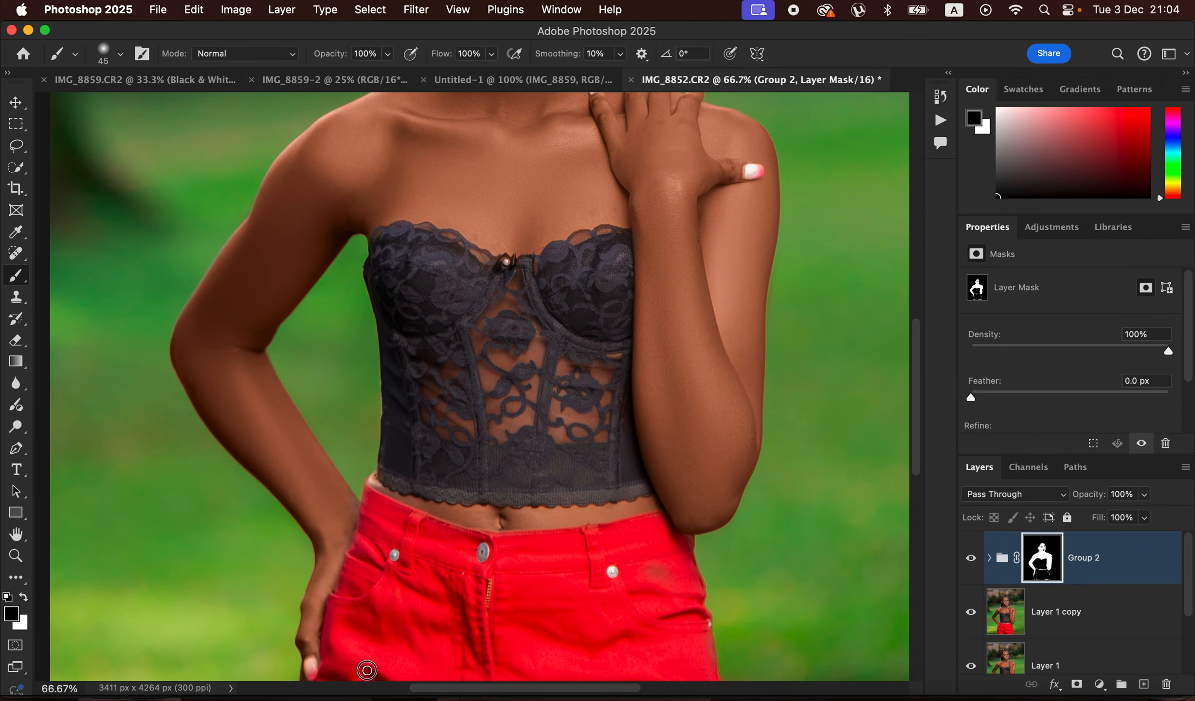
mouse_move(709, 652)
left_mouse_down()
mouse_move(695, 547)
mouse_move(686, 554)
left_mouse_up()
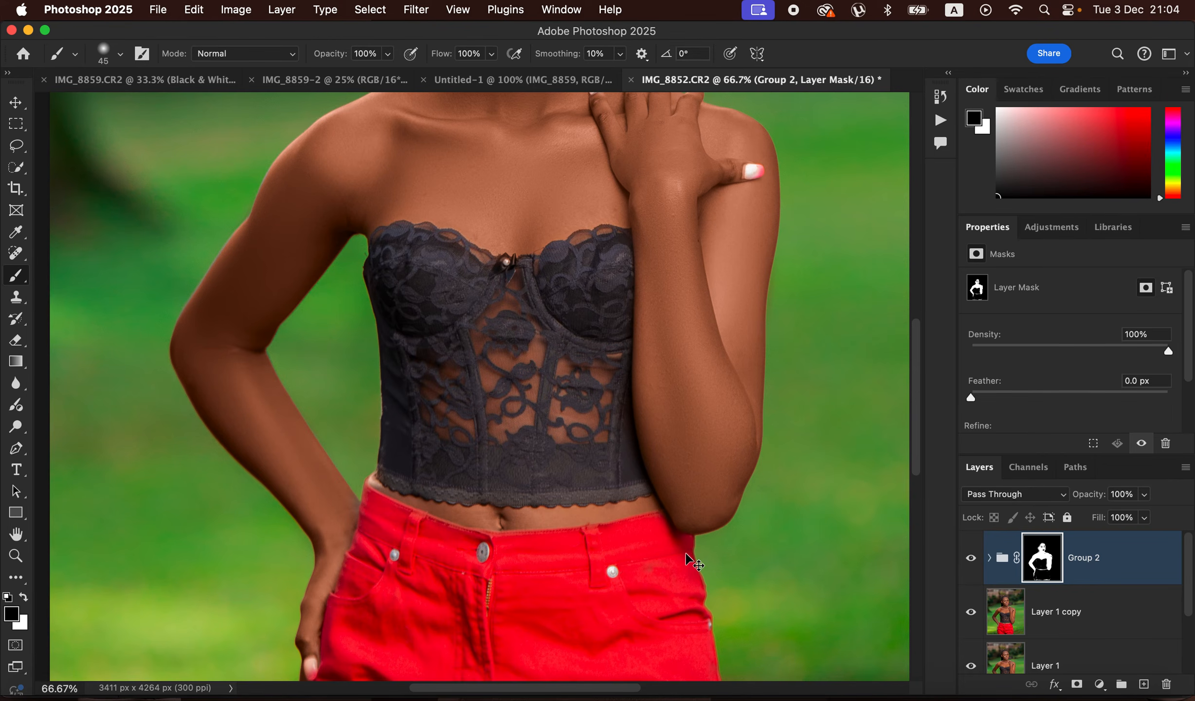
key("super+minus")
key("super+minus")
key("super+minus")
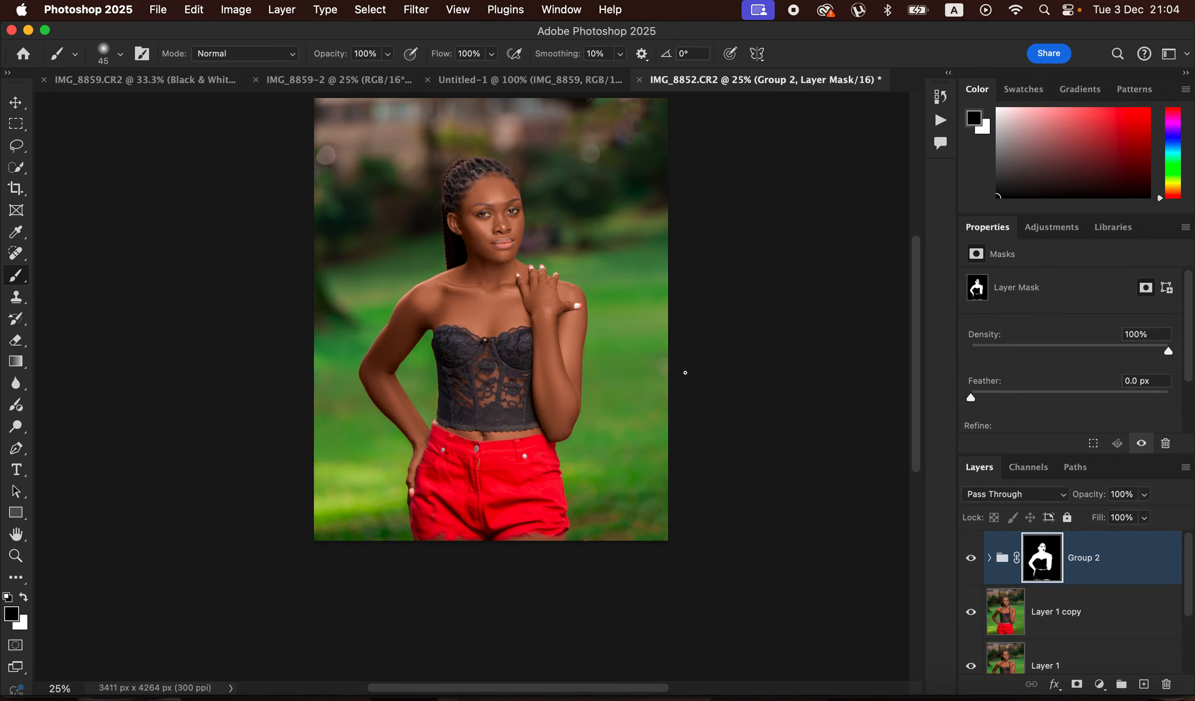
key("bracketright")
key("bracketright")
key("bracketright")
key("bracketright")
mouse_move(558, 534)
left_mouse_down()
mouse_move(488, 546)
mouse_move(448, 525)
mouse_move(423, 537)
left_mouse_up()
- Lower the opacity of Group 2 to about 79%
left_click(1146, 495)
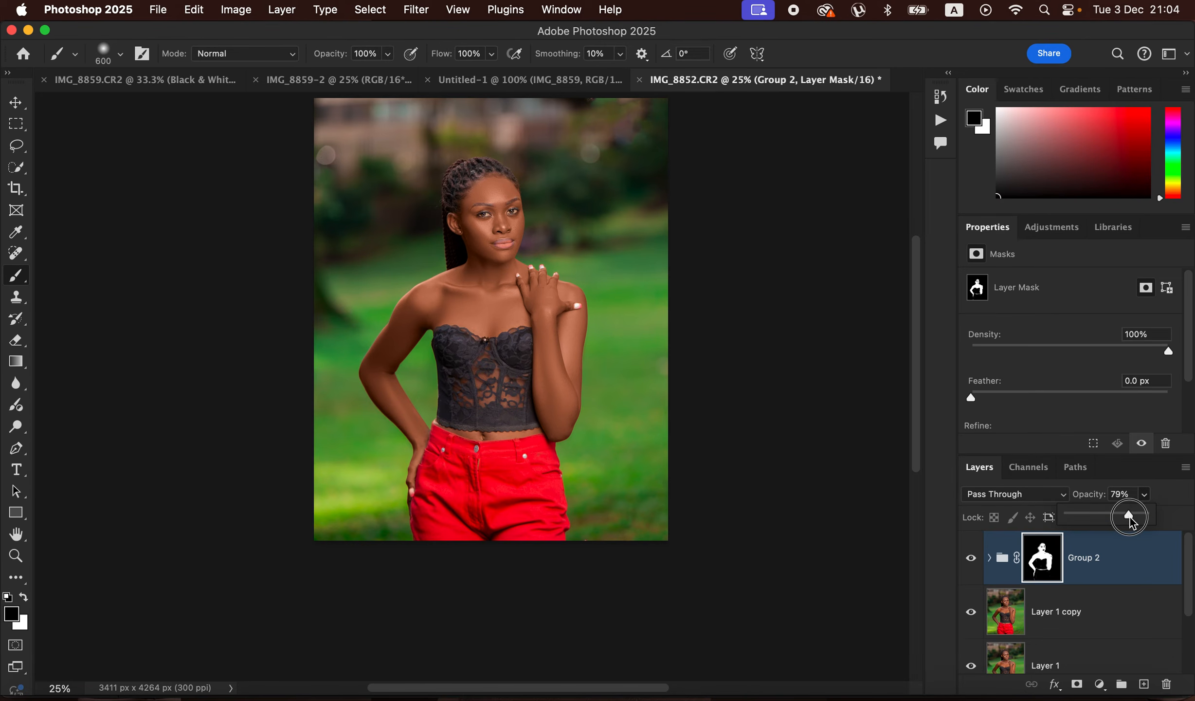
left_click_drag(1133, 517, 1131, 517)
- Add a Hue/Saturation adjustment layer above Group 2 and slightly lower the lightness of the Reds
left_click(1099, 686)
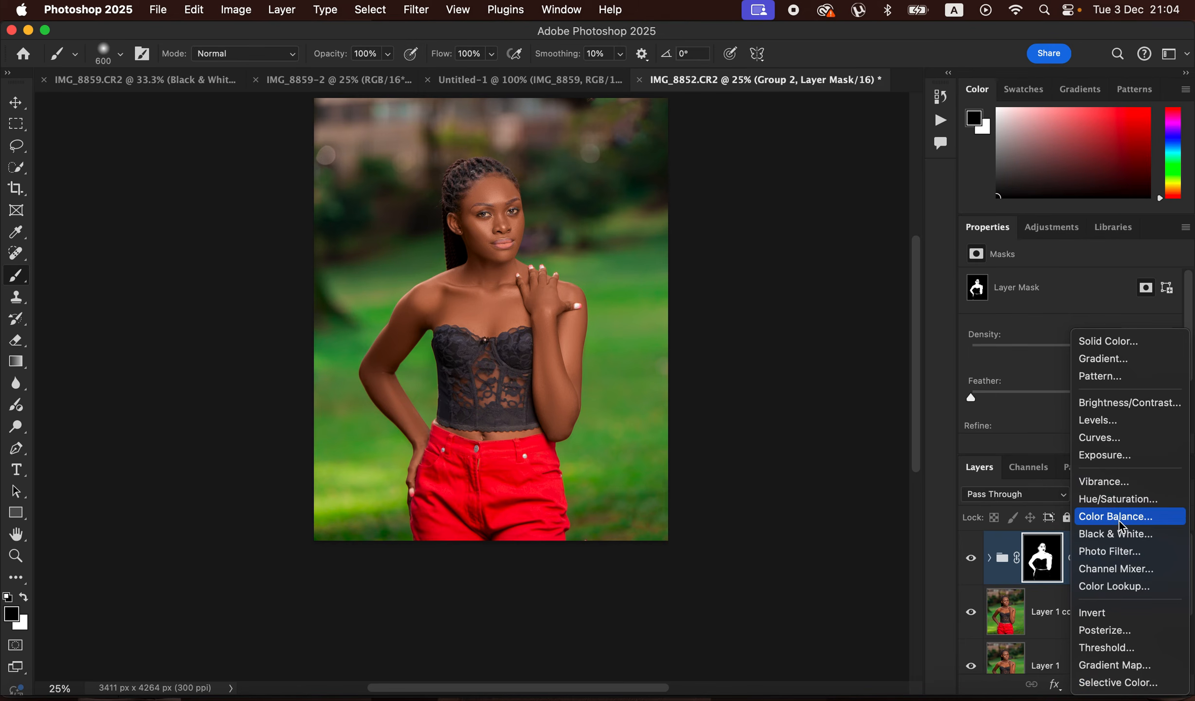
left_click(1119, 499)
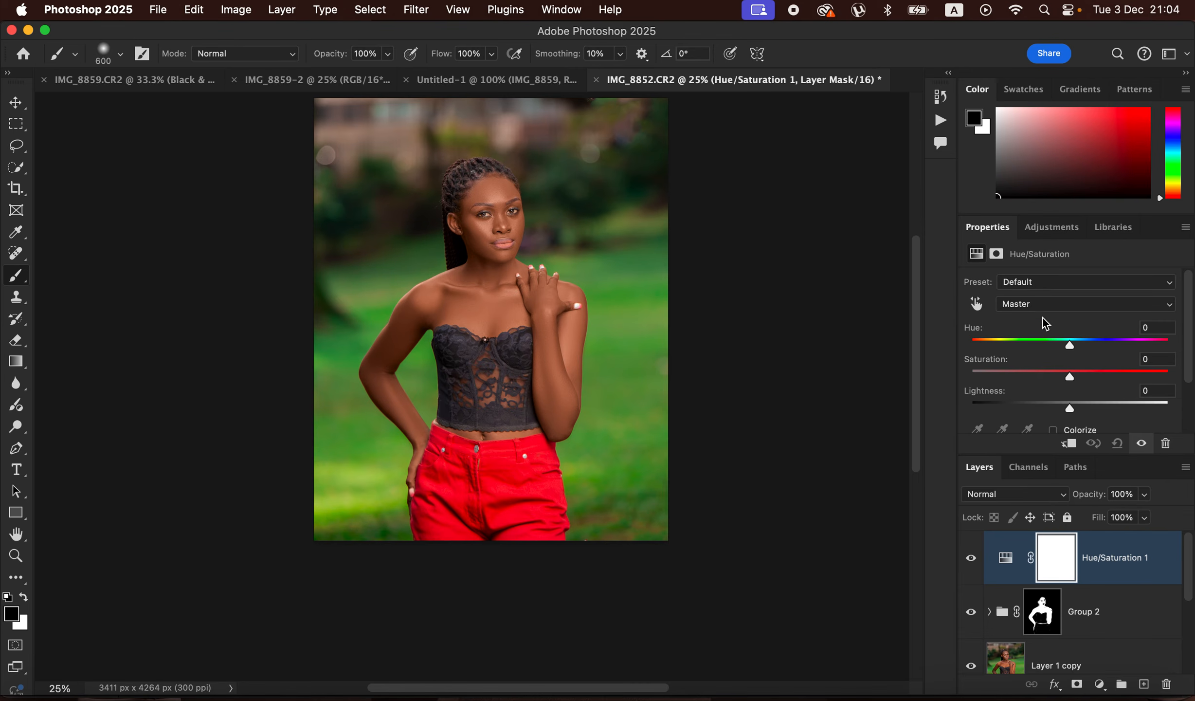
left_click(1045, 305)
left_click(1042, 325)
mouse_move(1070, 400)
left_mouse_down()
mouse_move(1054, 408)
mouse_move(1063, 409)
left_mouse_up()
- Add a Black & White adjustment layer with the Multiply blend mode and about 14% opacity
left_click(1101, 684)
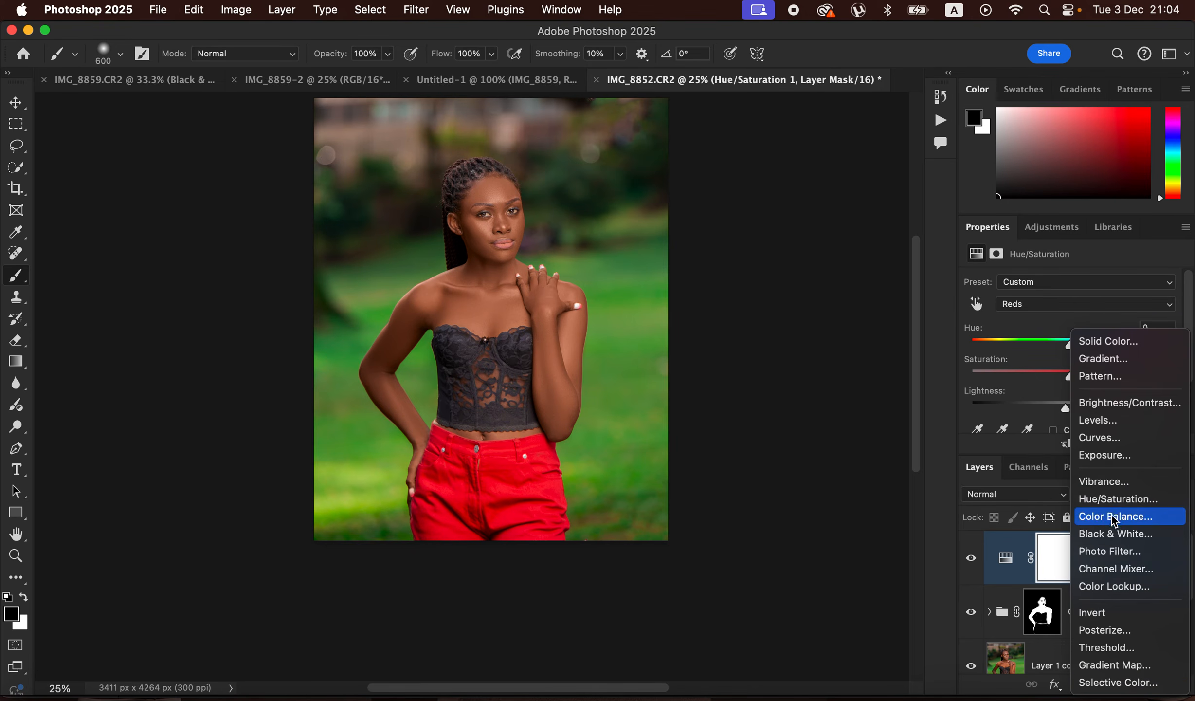
left_click(1119, 540)
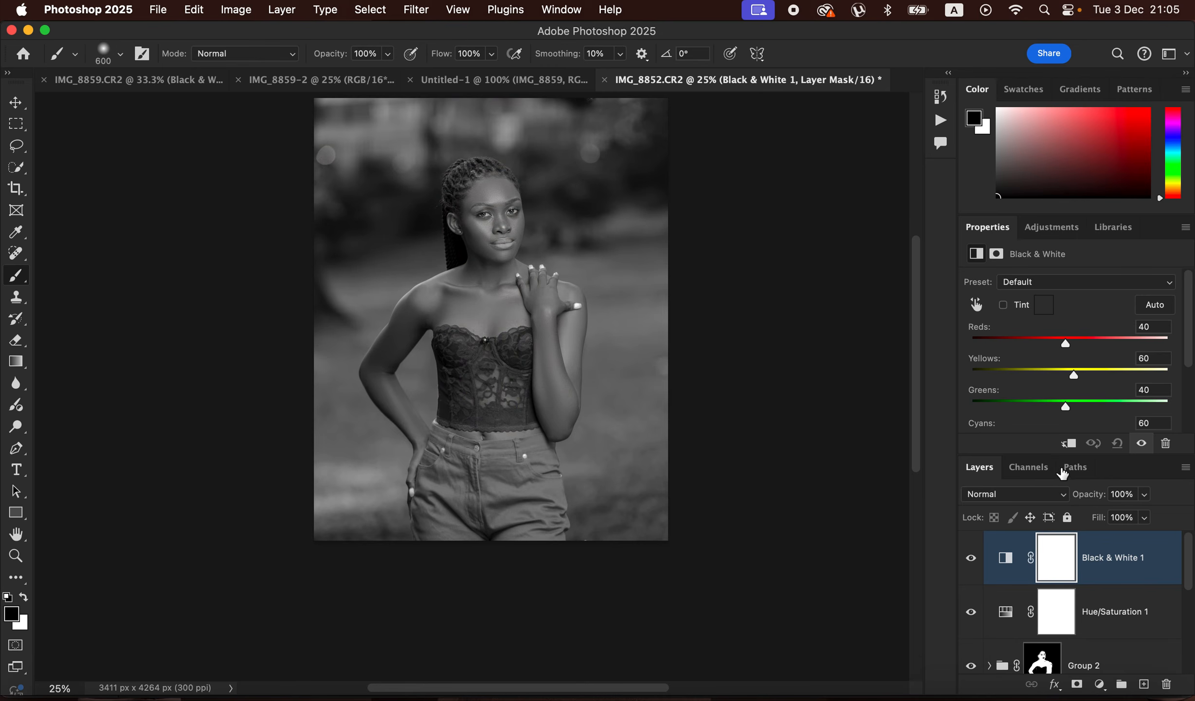
left_click(1030, 501)
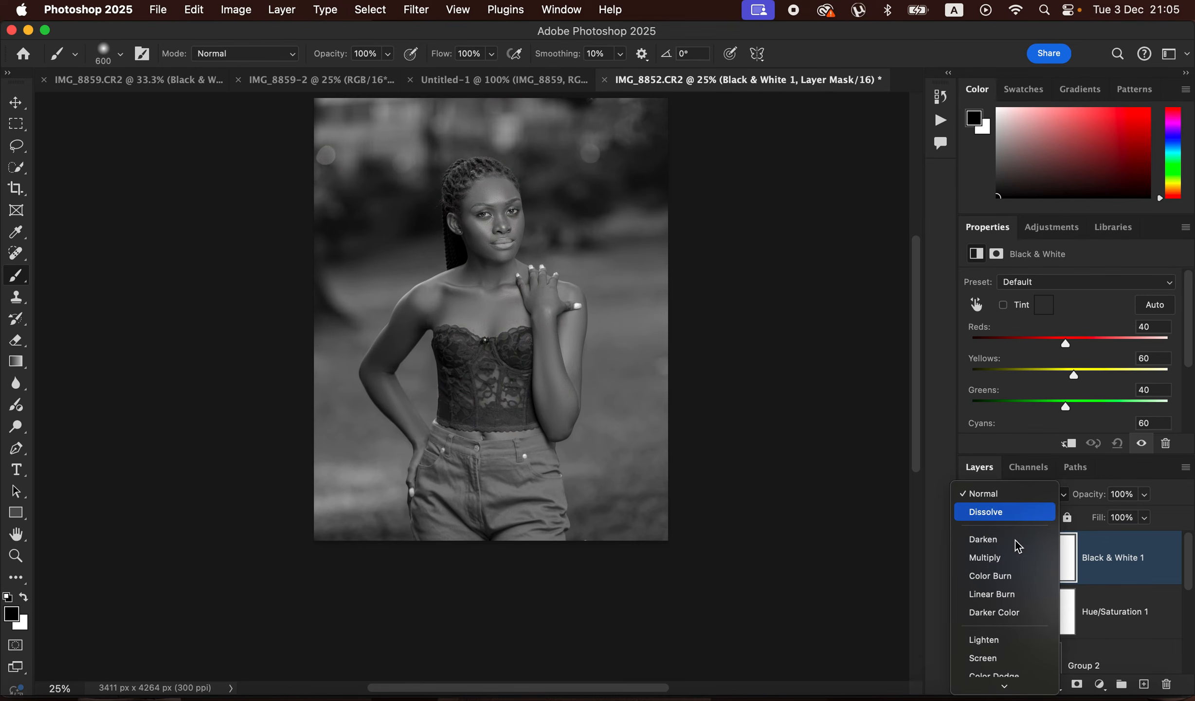
left_click(1015, 566)
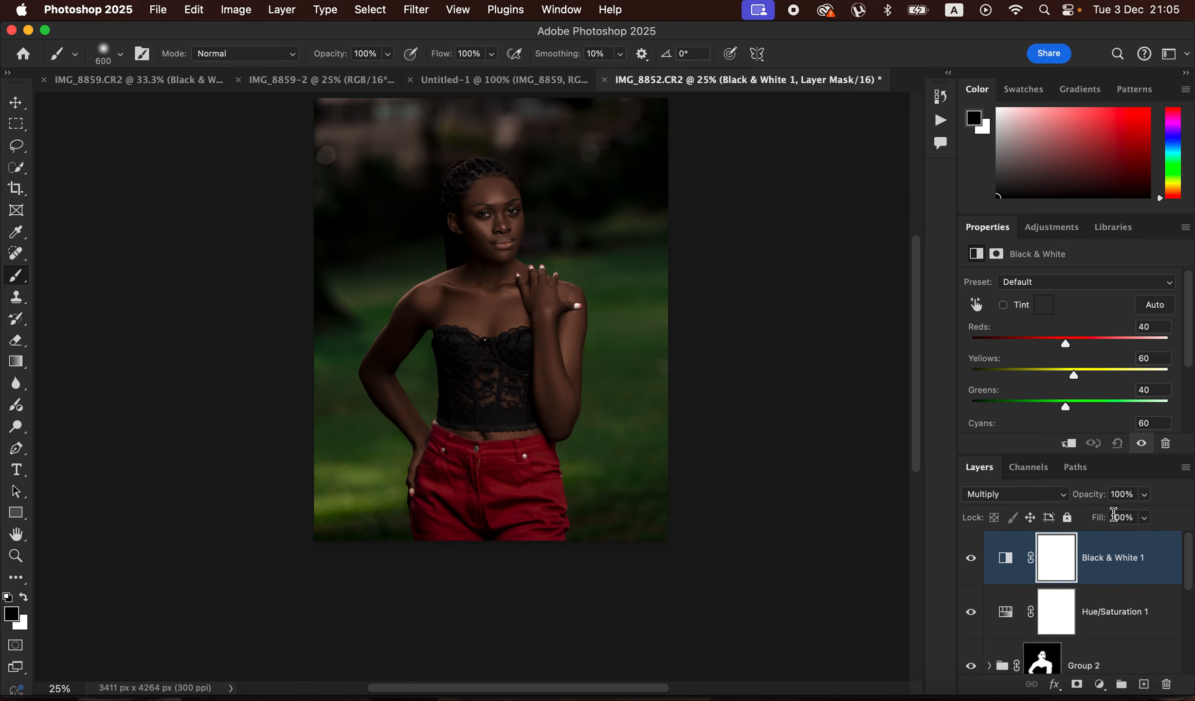
left_click_drag(1145, 501, 1079, 515)
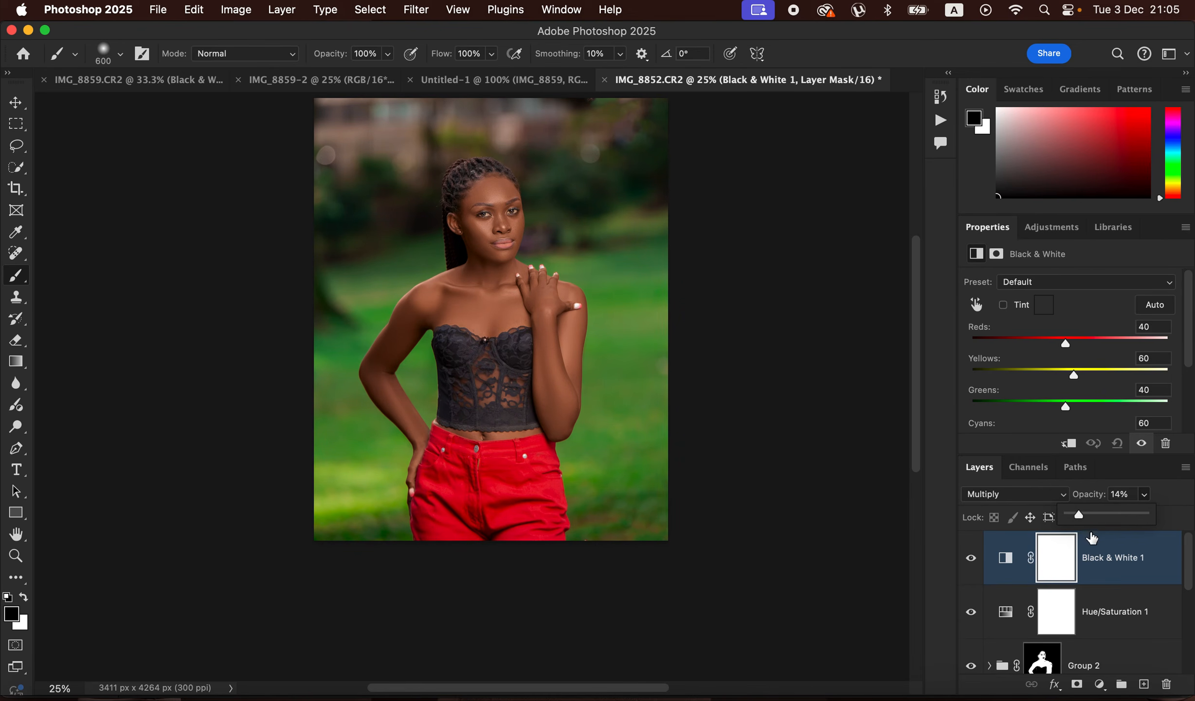
left_click_drag(1084, 513, 1081, 515)
- Add a Selective Color adjustment layer and set Cyan to +8% in the Blacks
left_click(1100, 684)
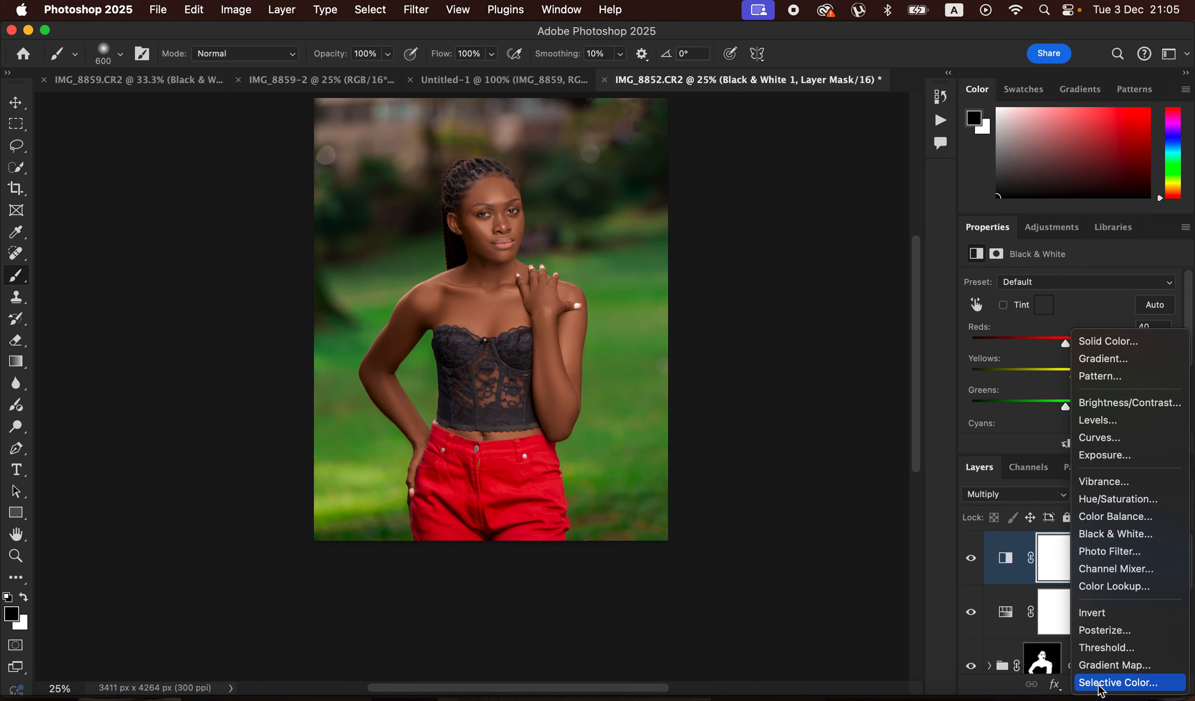
left_click(1105, 684)
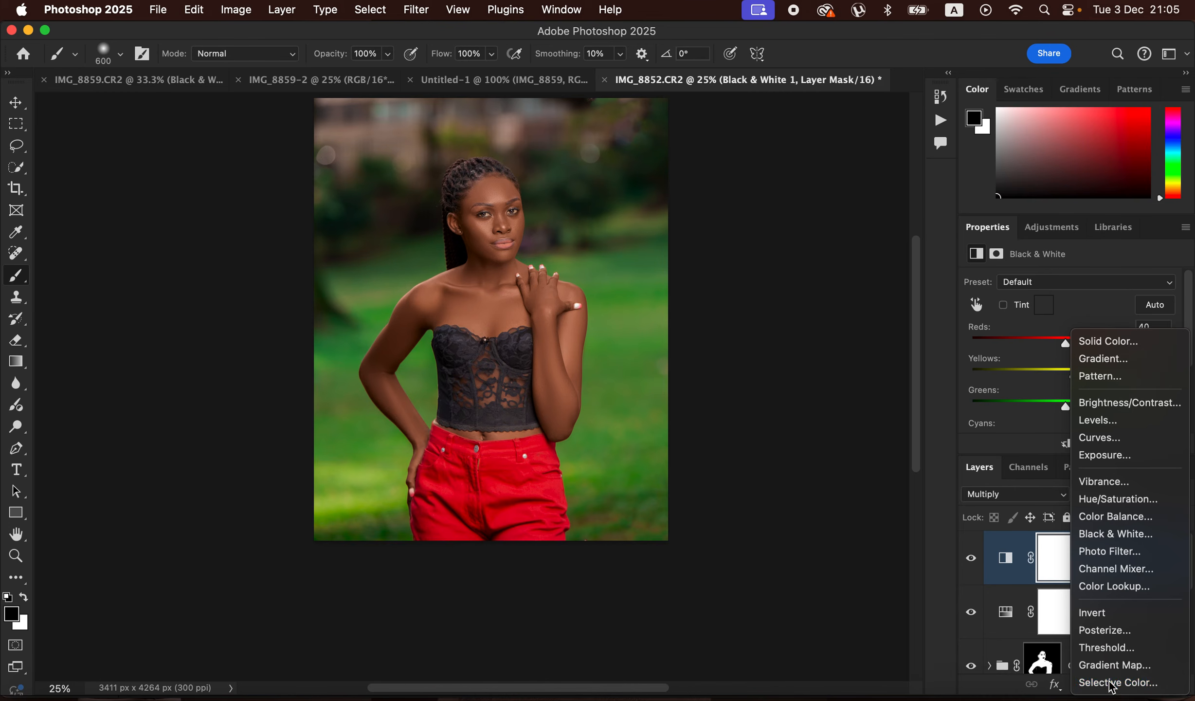
left_click(1056, 305)
left_click(1056, 306)
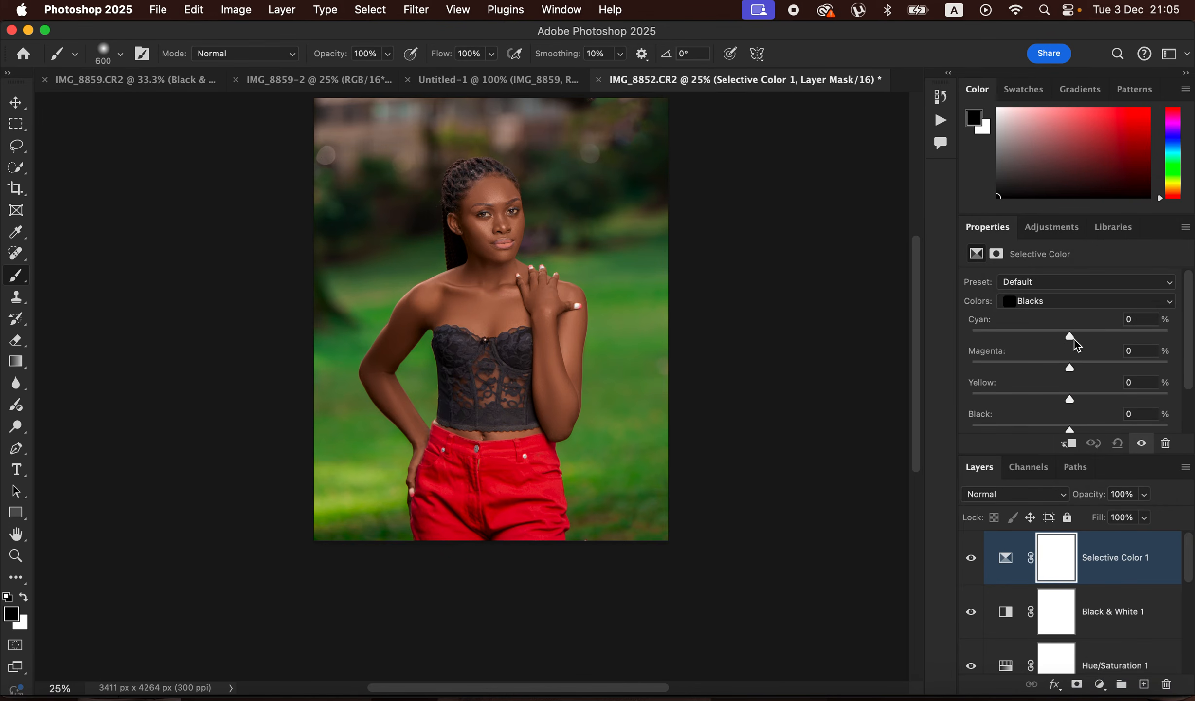
mouse_move(1070, 339)
left_mouse_down()
mouse_move(1088, 345)
mouse_move(1075, 335)
left_mouse_up()
- Add a second Hue/Saturation layer with master saturation at -71 and invert its mask to black
left_click(1098, 684)
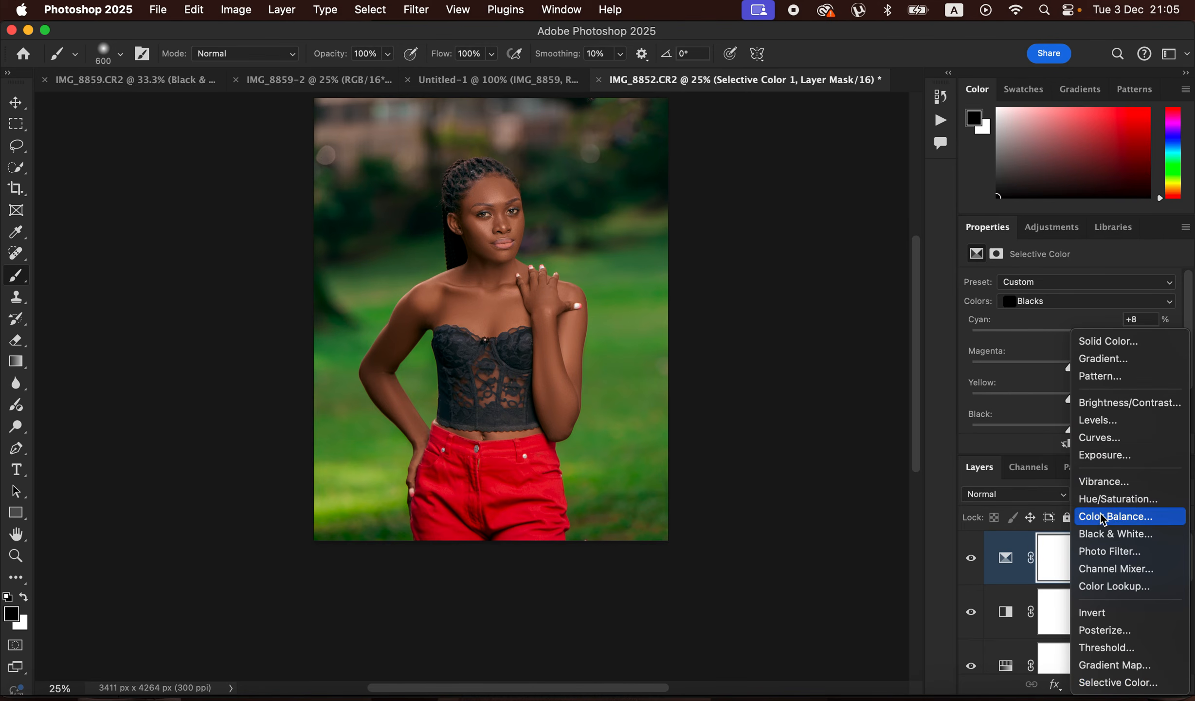
left_click(1111, 500)
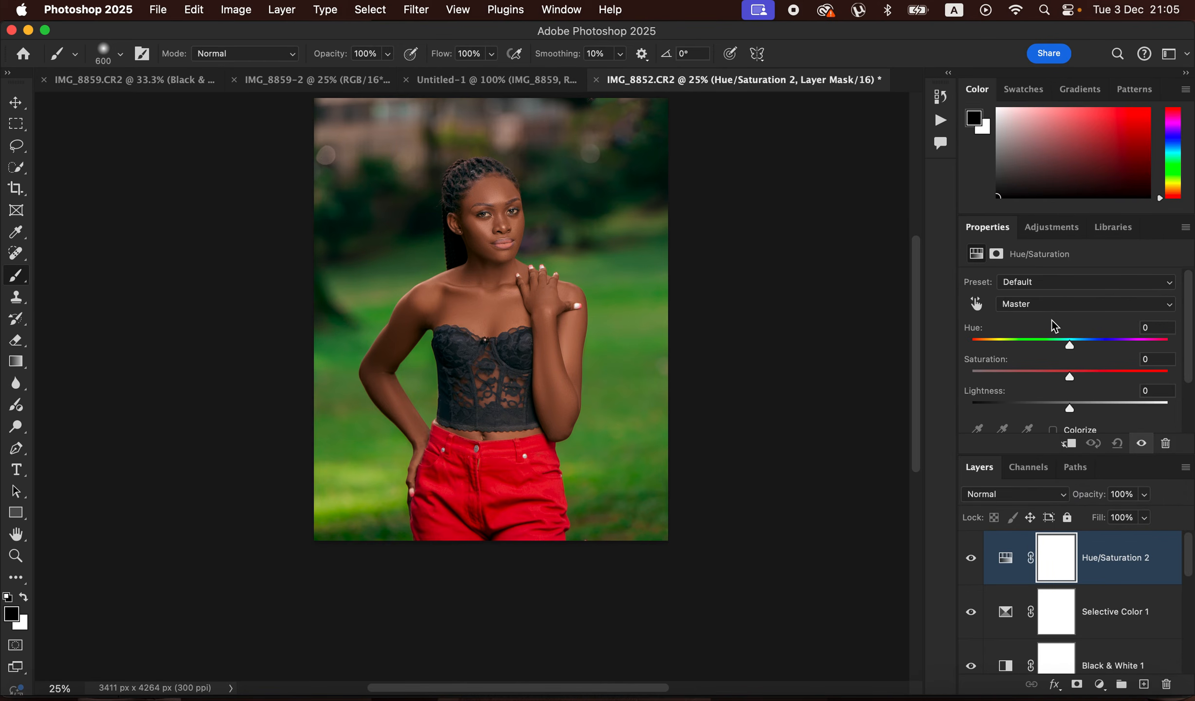
left_click_drag(1070, 376, 1001, 380)
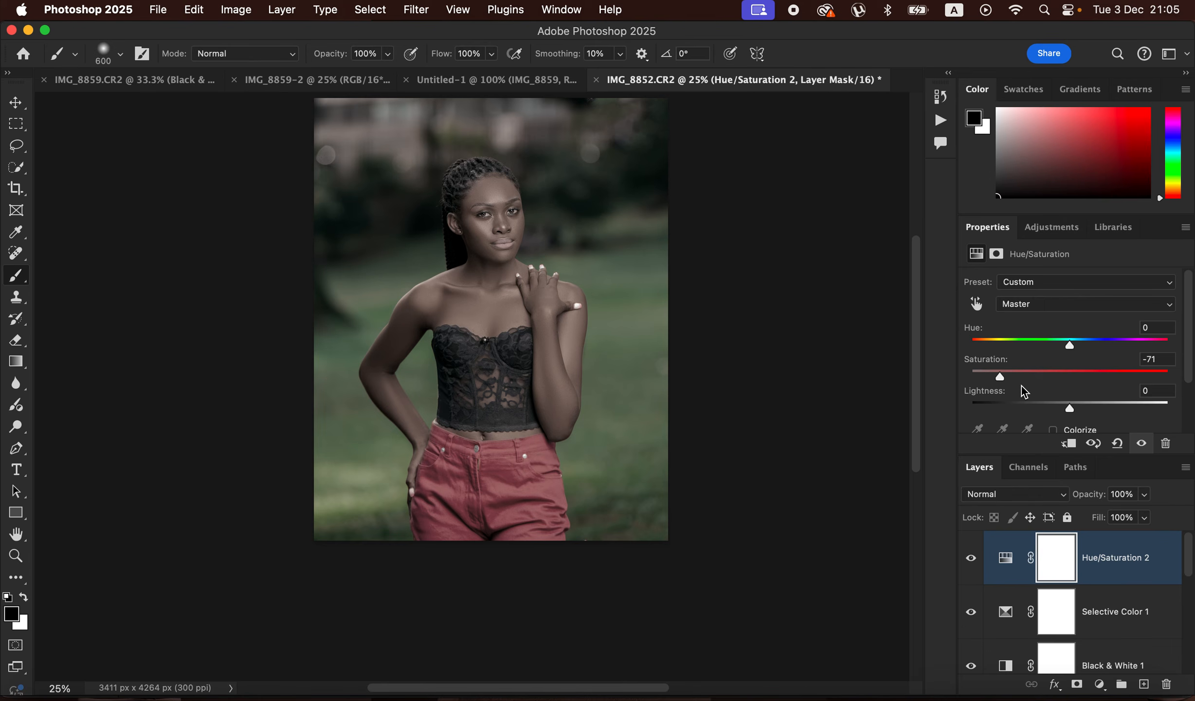
key("super+i")
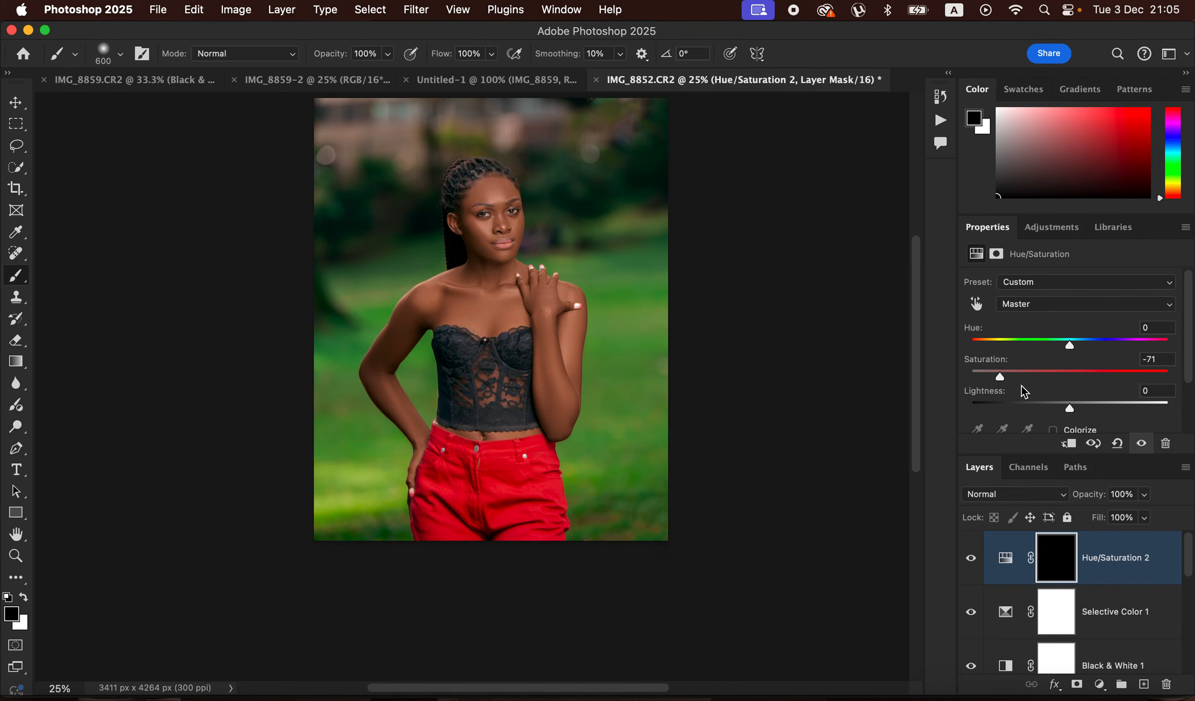
key("super+equal")
key("super+equal")
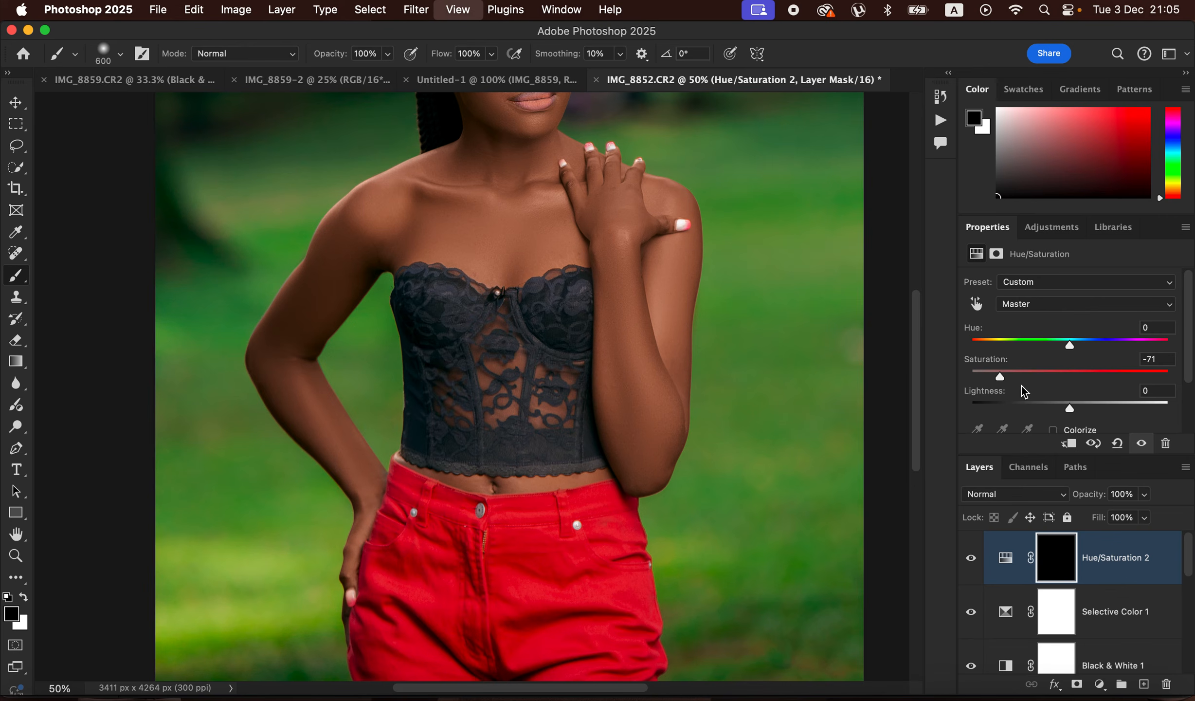
- Paint white over both eyes on the Hue/Saturation 2 layer's mask with a 30 px brush to reveal the desaturation there
key("super+equal")
key("super+equal")
left_click_drag(619, 276, 651, 394)
mouse_move(650, 256)
left_mouse_down()
mouse_move(646, 390)
mouse_move(672, 264)
left_mouse_up()
key("bracketleft")
key("bracketleft")
key("bracketleft")
key("bracketleft")
key("bracketleft")
key("bracketleft")
key("bracketleft")
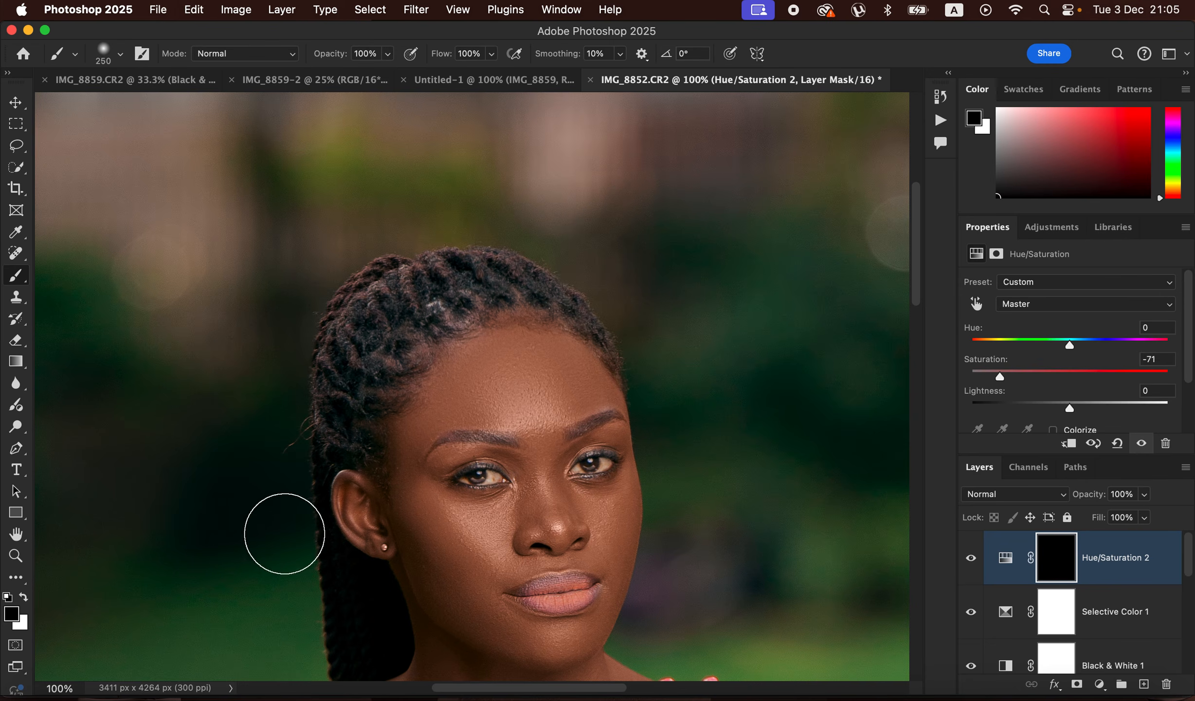
key("bracketleft")
key("bracketleft")
left_click(23, 597)
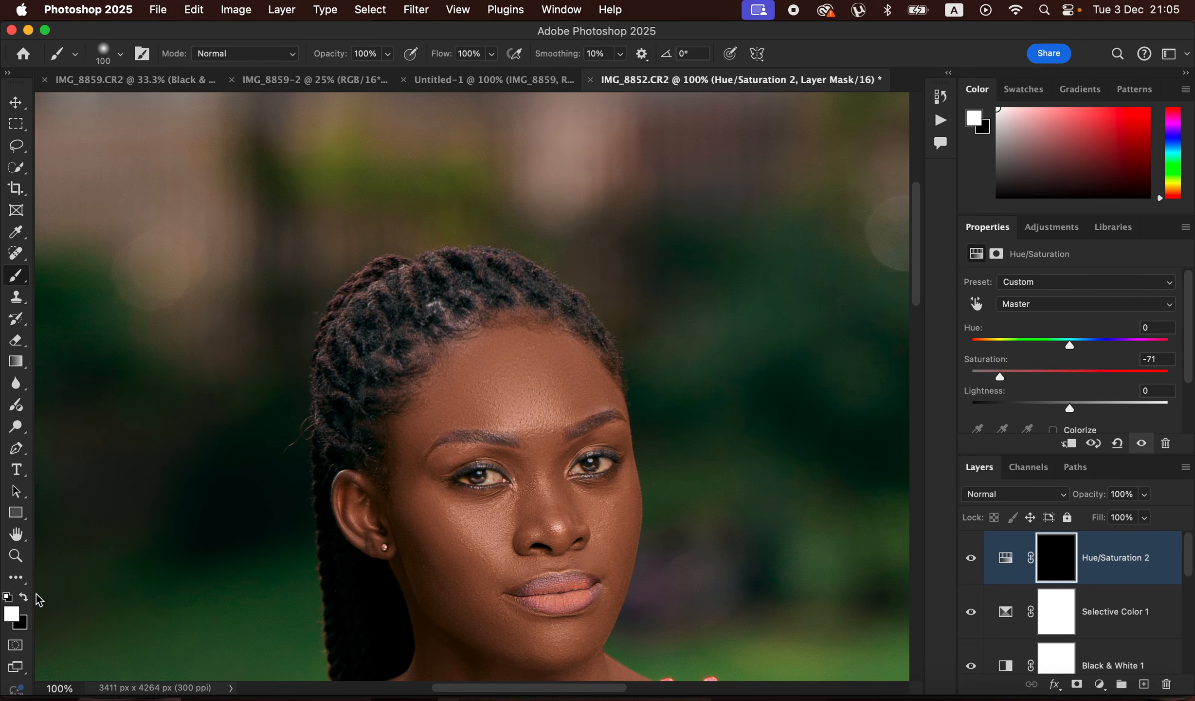
key("bracketleft")
key("bracketleft")
key("bracketleft")
key("bracketleft")
key("bracketleft")
key("bracketleft")
key("bracketleft")
left_click_drag(488, 477, 472, 478)
left_click_drag(585, 467, 607, 464)
- Compare the portrait before and after retouching by temporarily hiding every layer except the Background
key("super+minus")
key("super+minus")
key("super+minus")
key("super+minus")
key("super+minus")
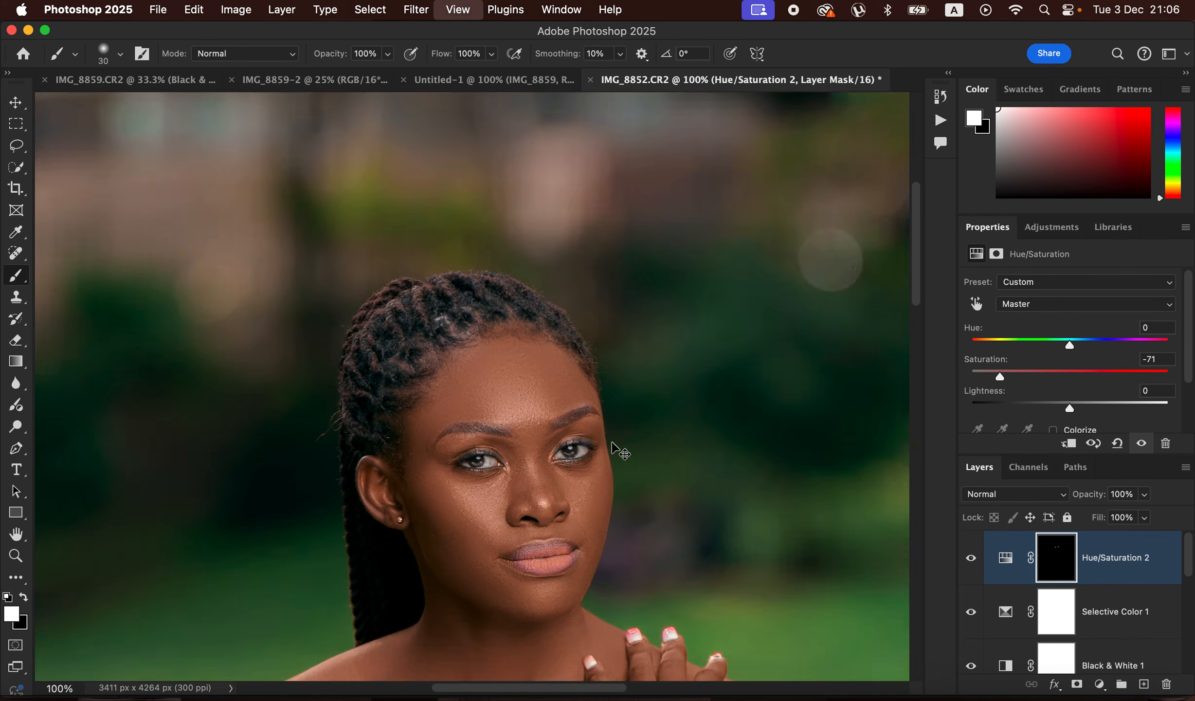
key("super+minus")
key("super+plus")
key("super+plus")
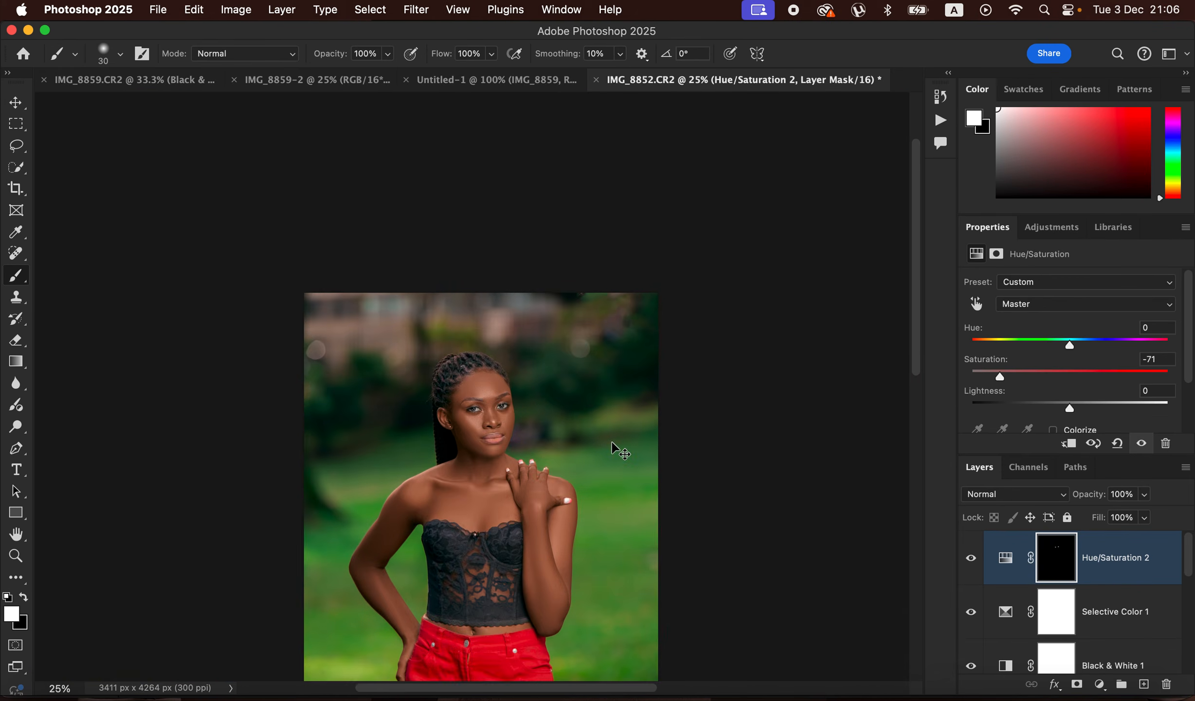
key("super+plus")
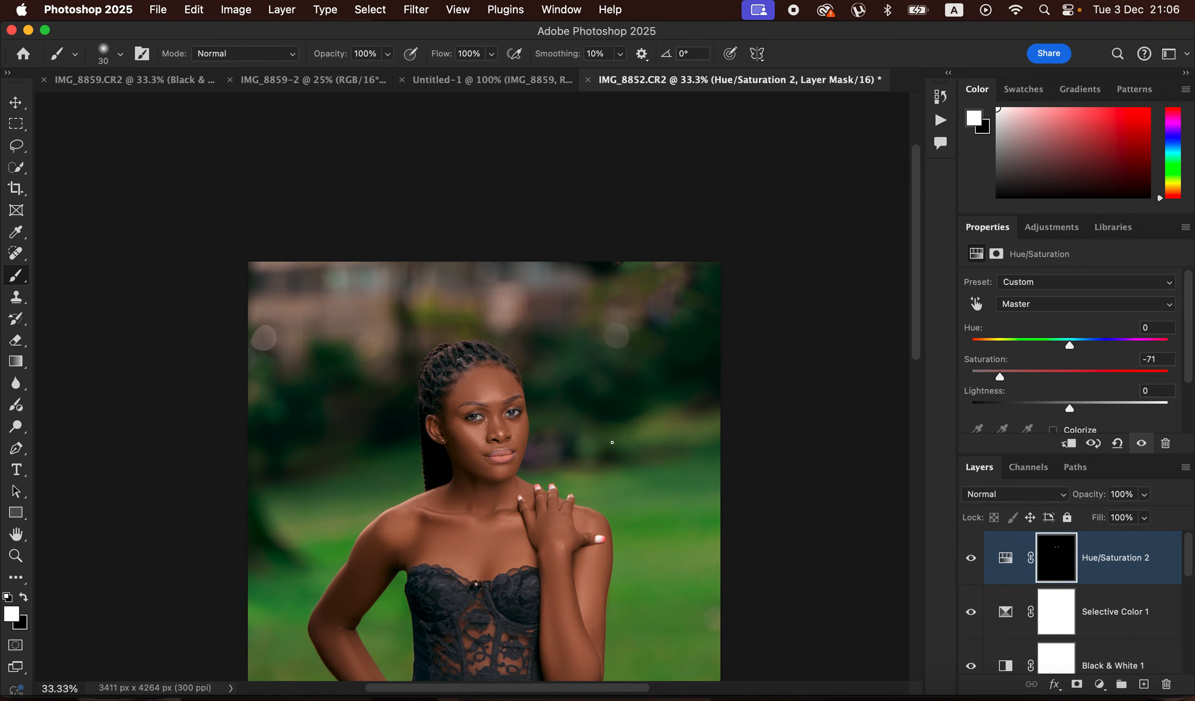
left_click_drag(919, 345, 928, 472)
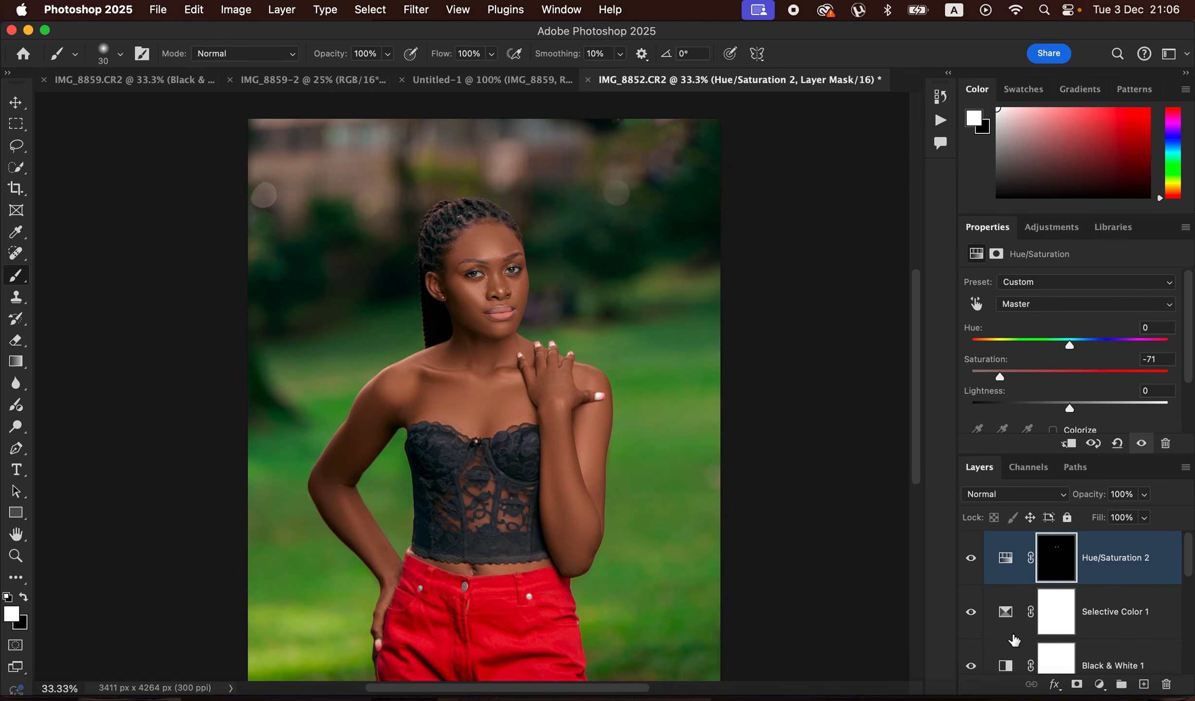
left_click_drag(1190, 575, 1189, 667)
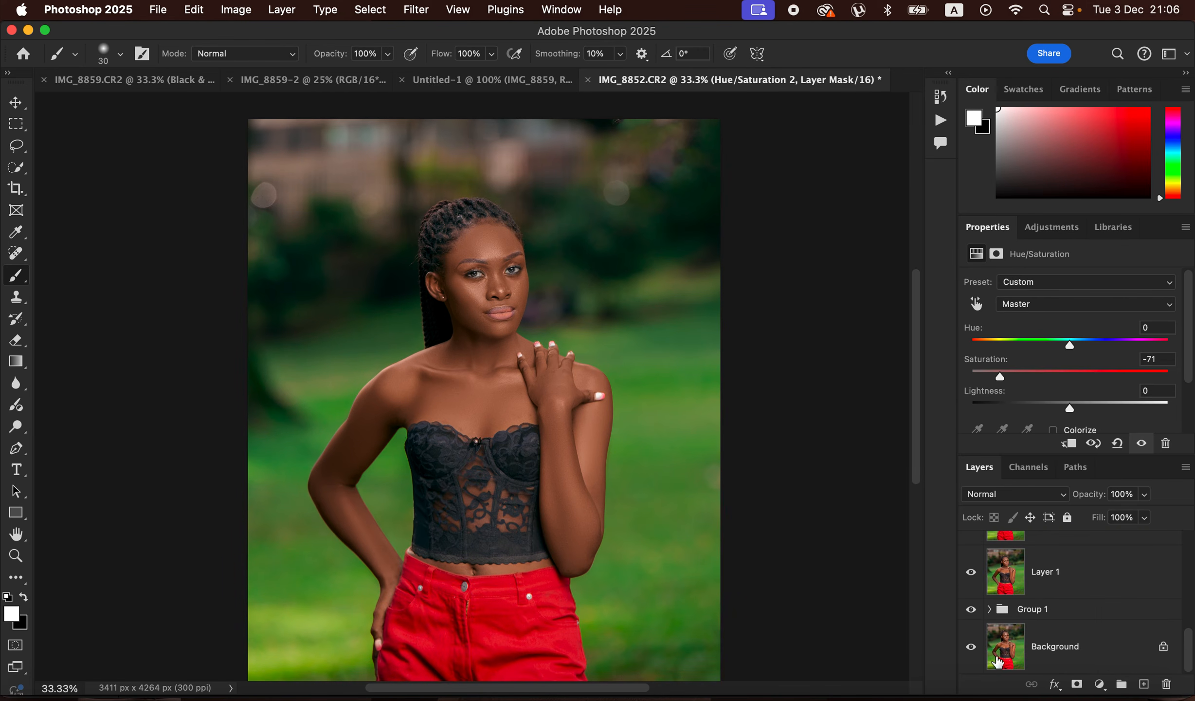
left_click(972, 649)
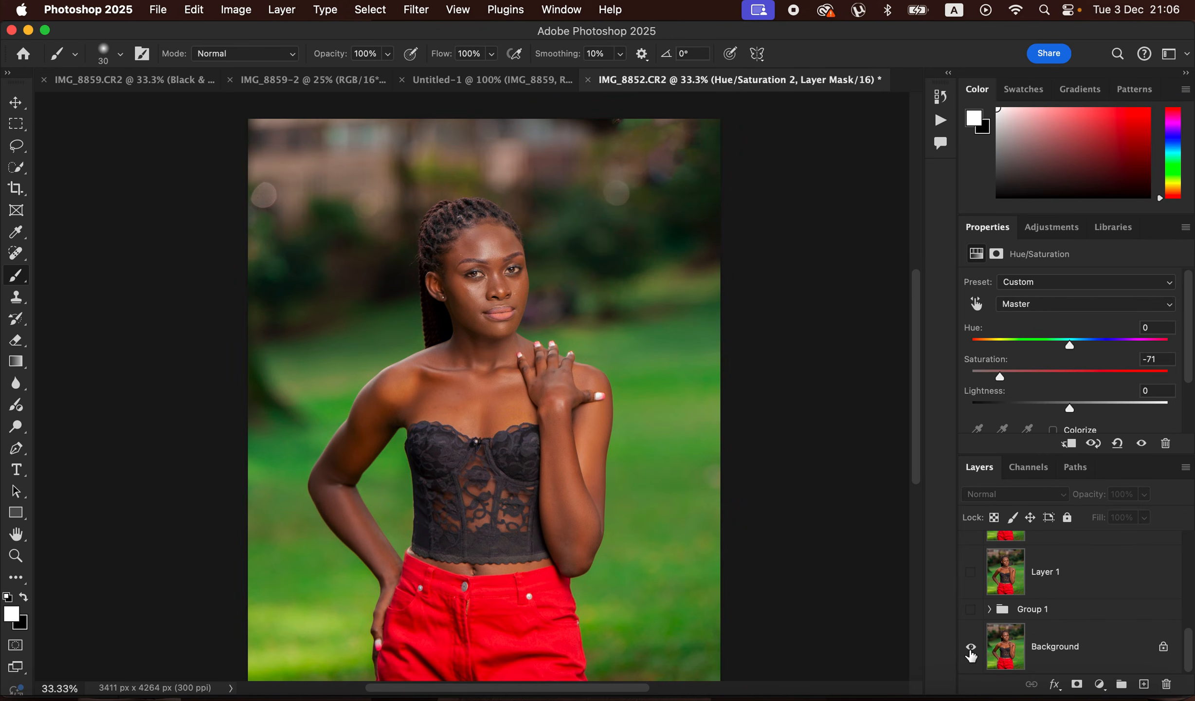
left_click(971, 648, "alt")
left_click(973, 650, "alt")
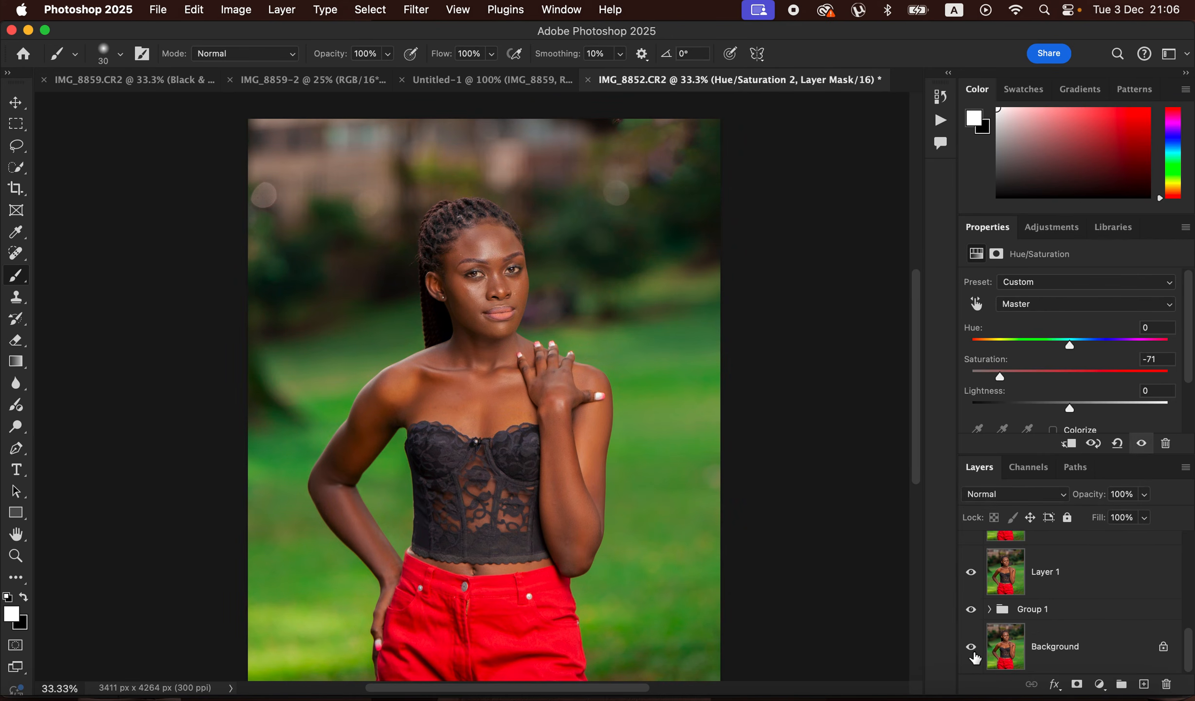
left_click(972, 651, "alt")
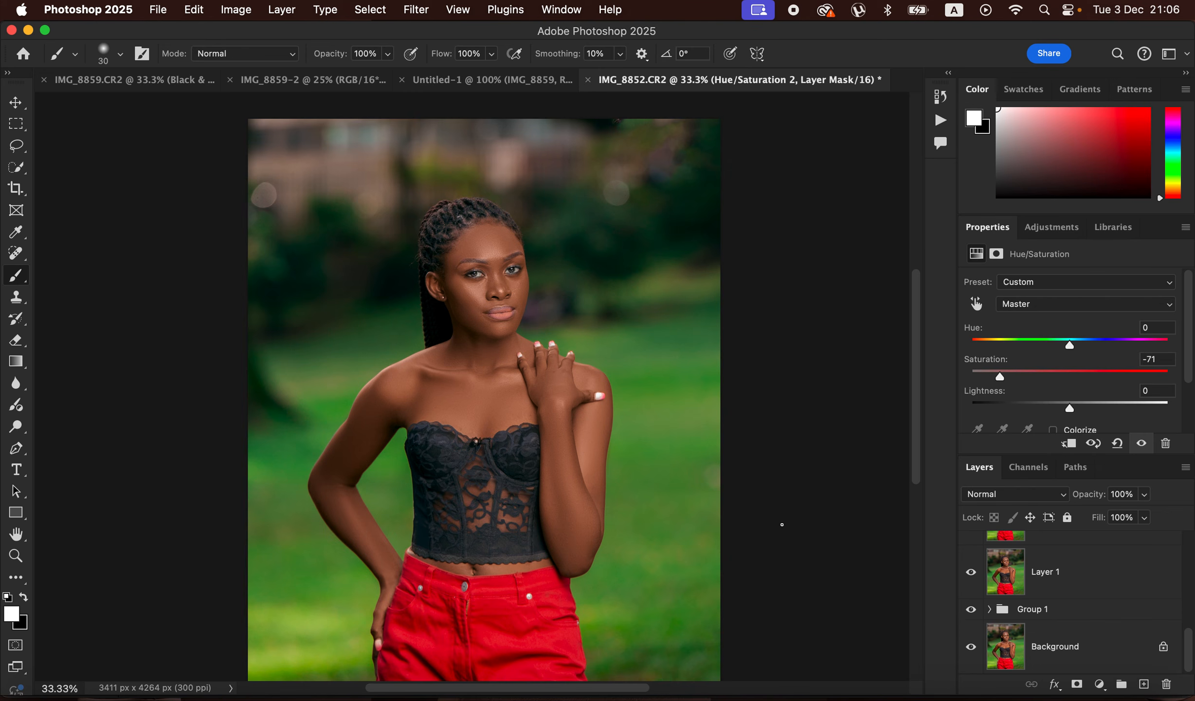
- Set up an Export As of the portrait in JPG format with quality 7 and Bicubic Sharper resampling
left_click(158, 10)
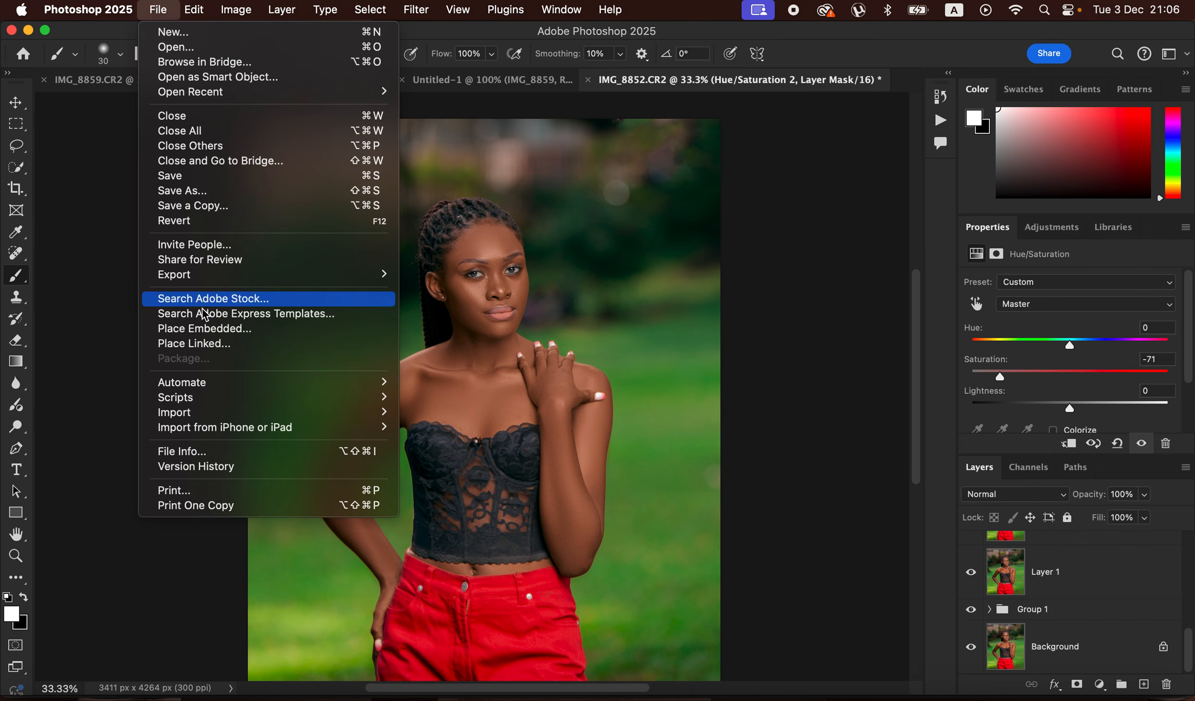
mouse_move(368, 276)
left_click(495, 294)
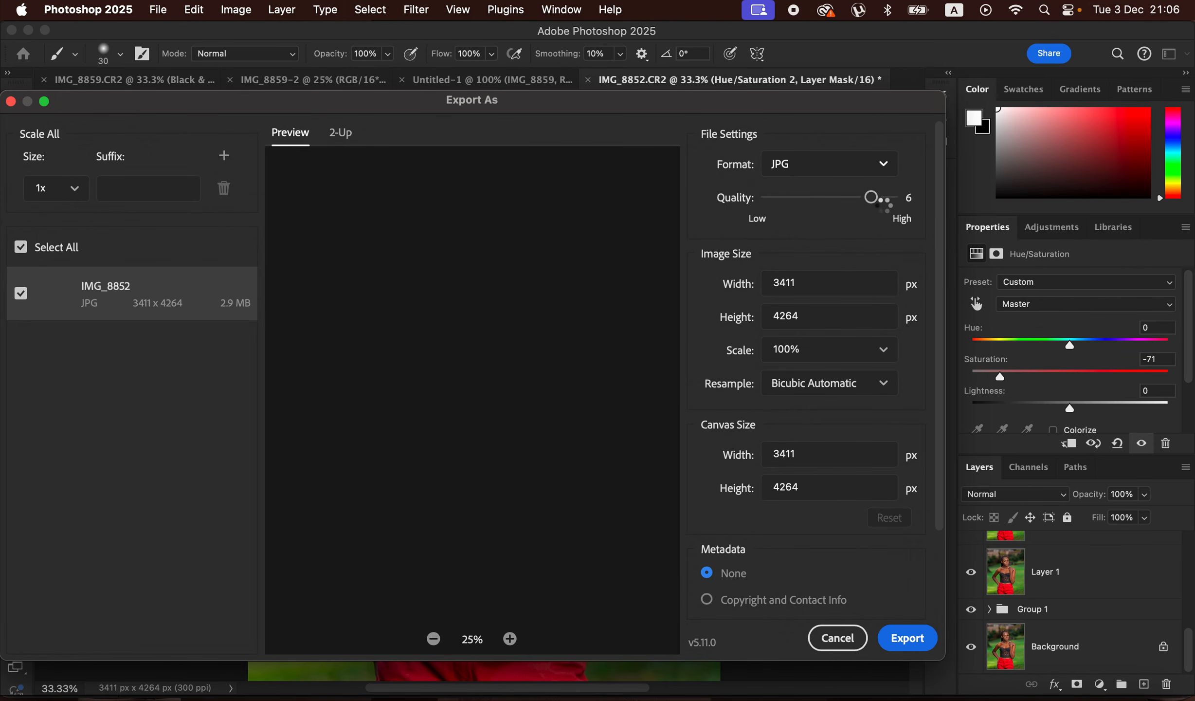
left_click(889, 203)
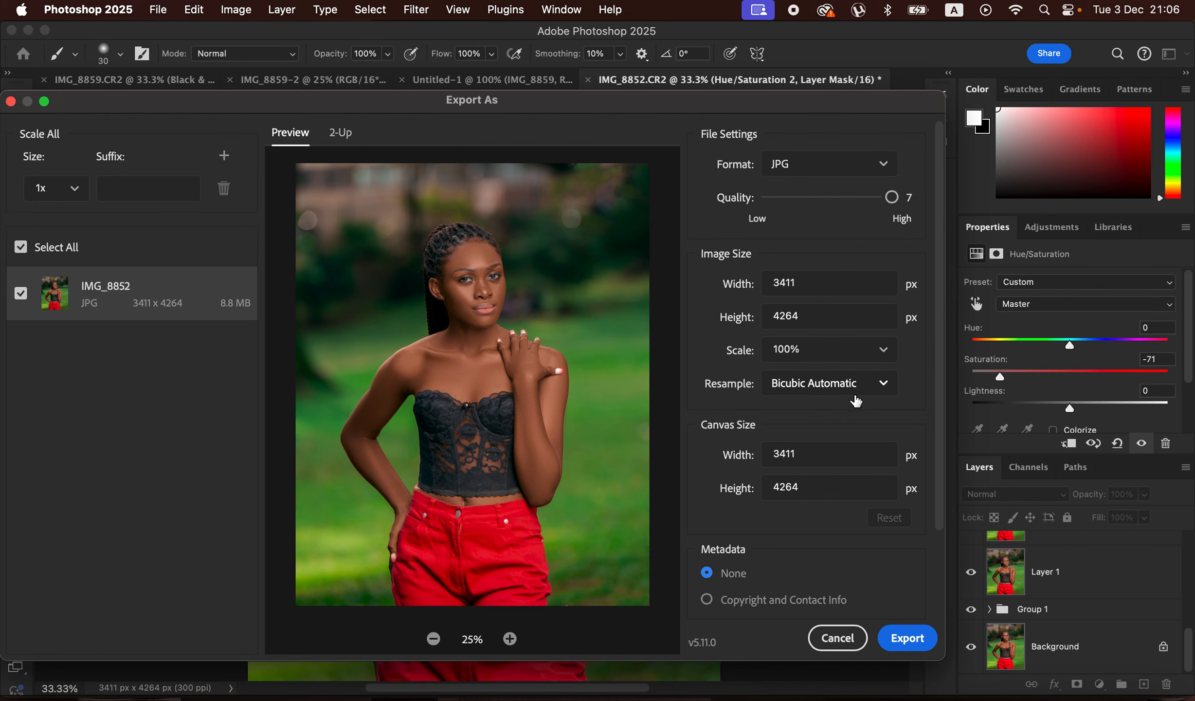
left_click(860, 396)
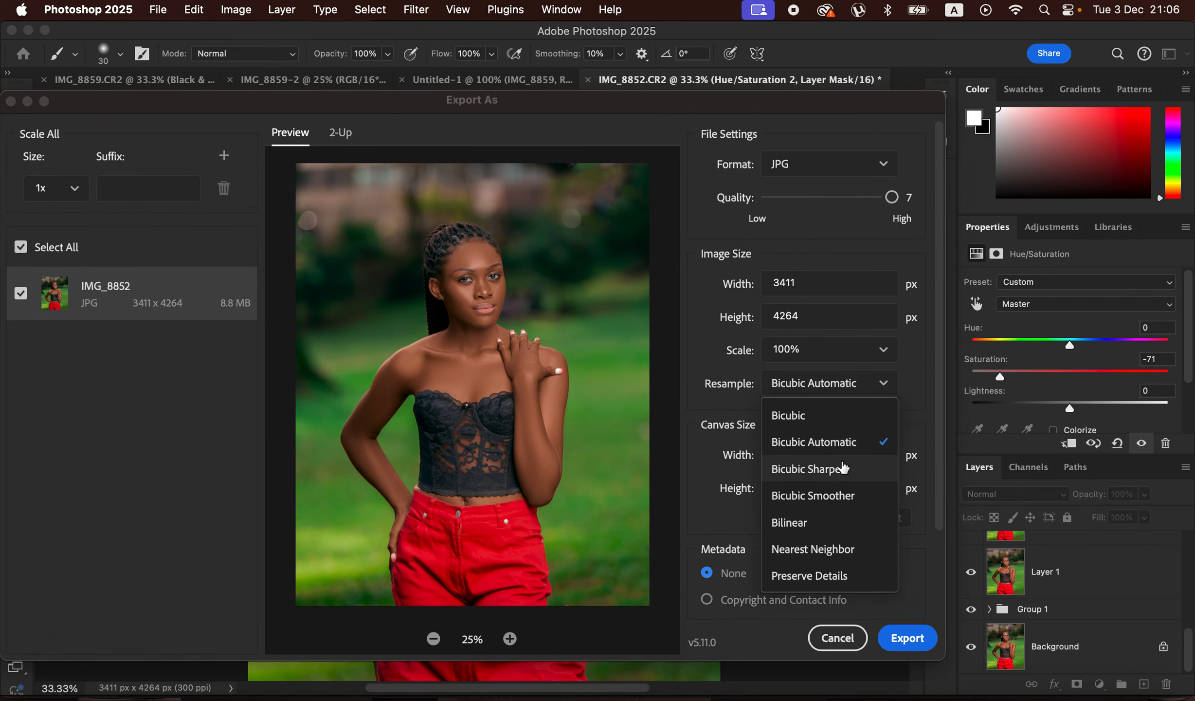
left_click(845, 467)
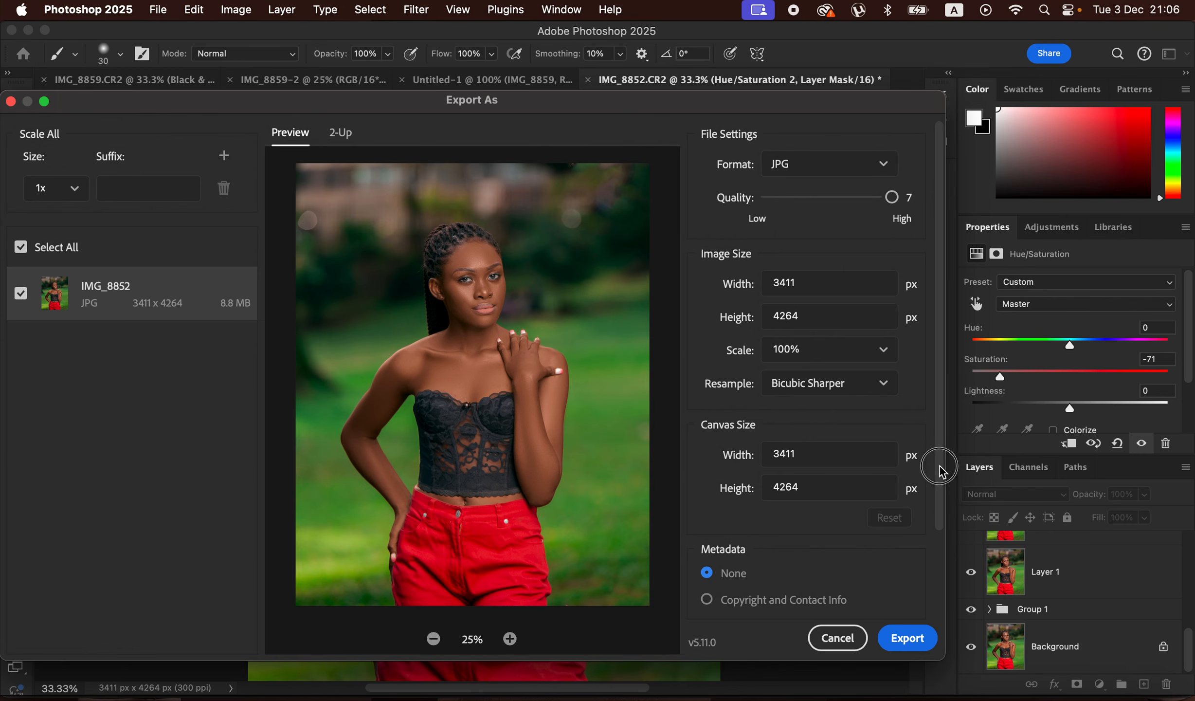
scroll(936, 477, "down", 4)
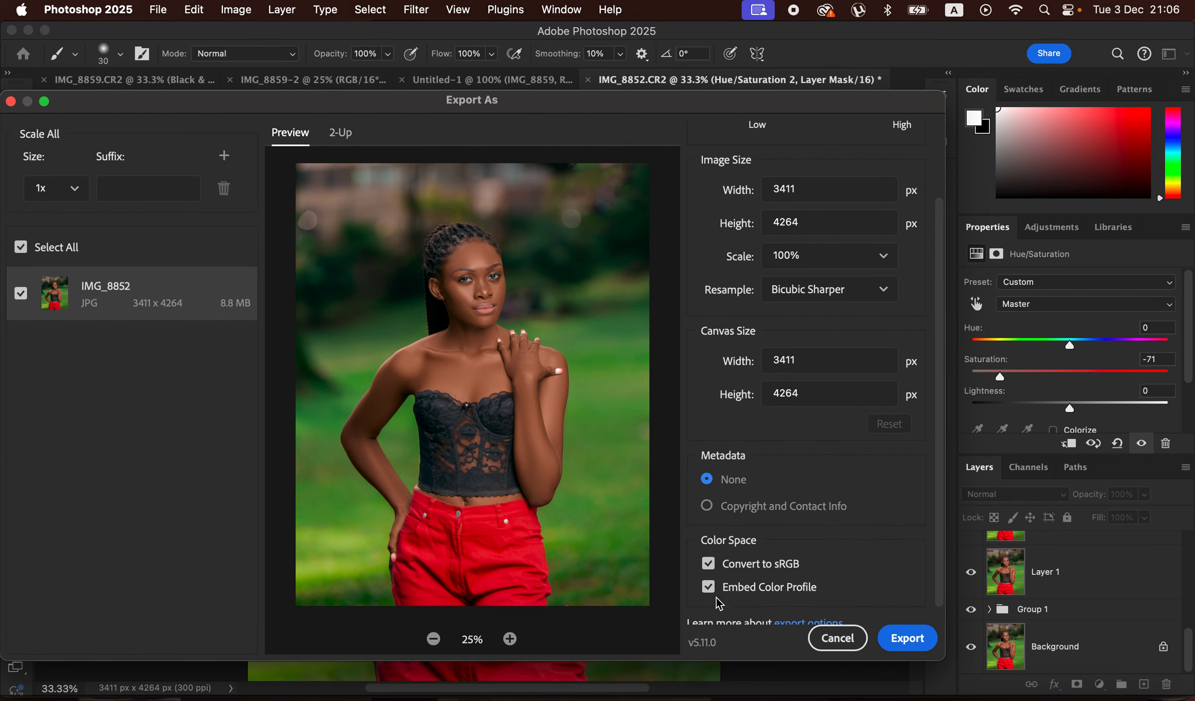
scroll(720, 589, "down", 1)
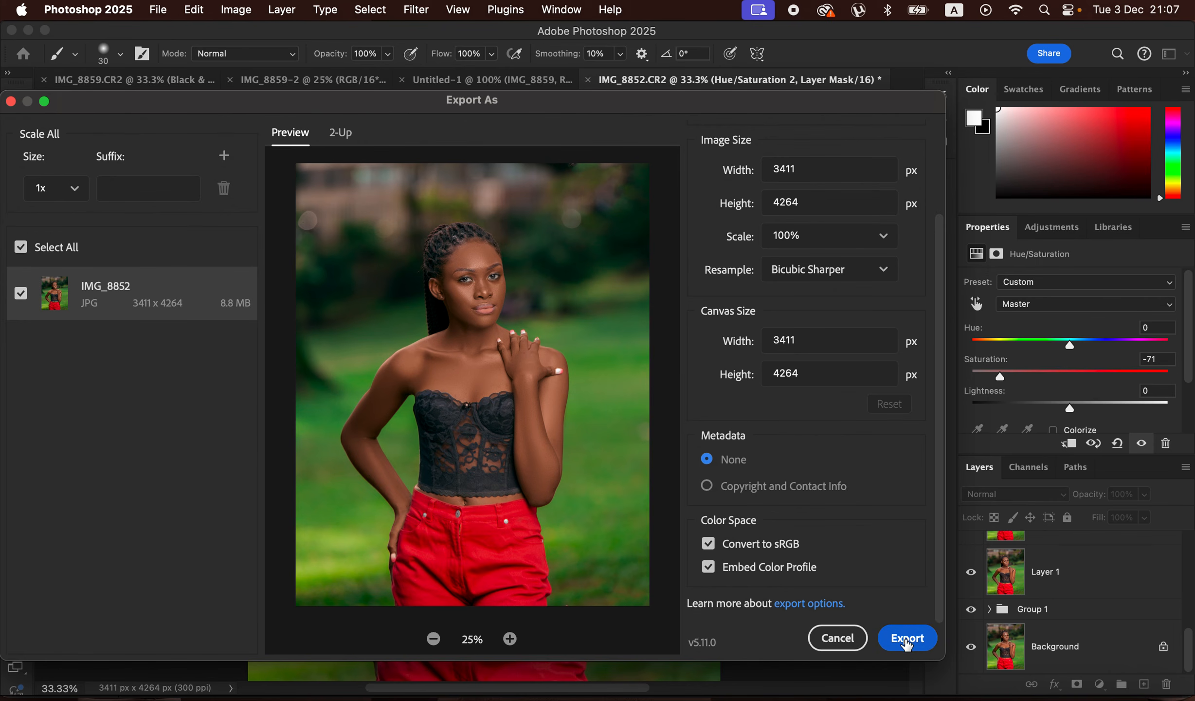
- Bring up the save location for the exported IMG_8852 file, and cancel the save and the export
left_click(908, 648)
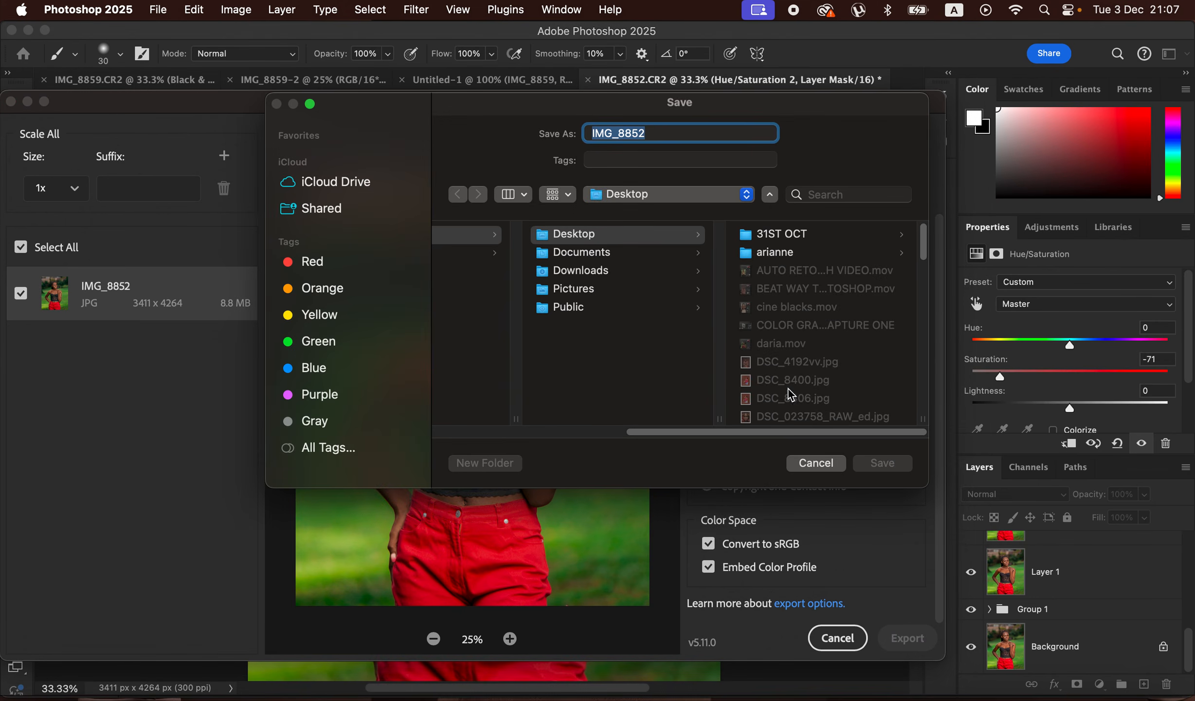
left_click(838, 464)
left_click(840, 637)
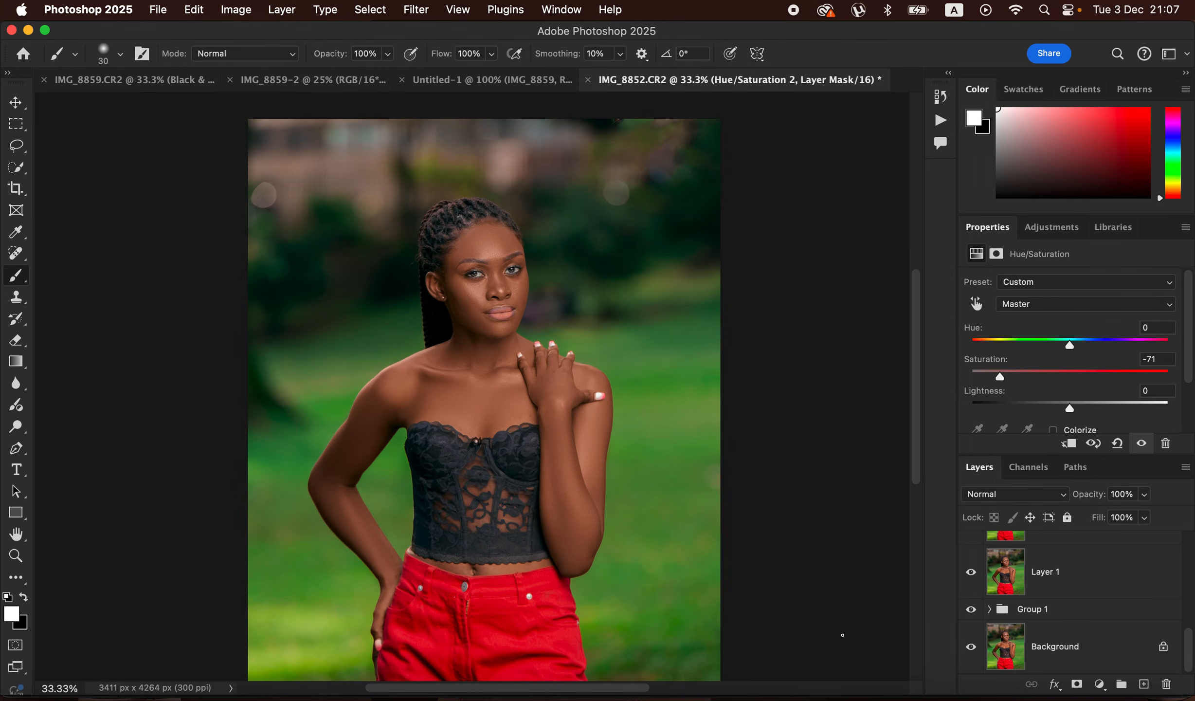